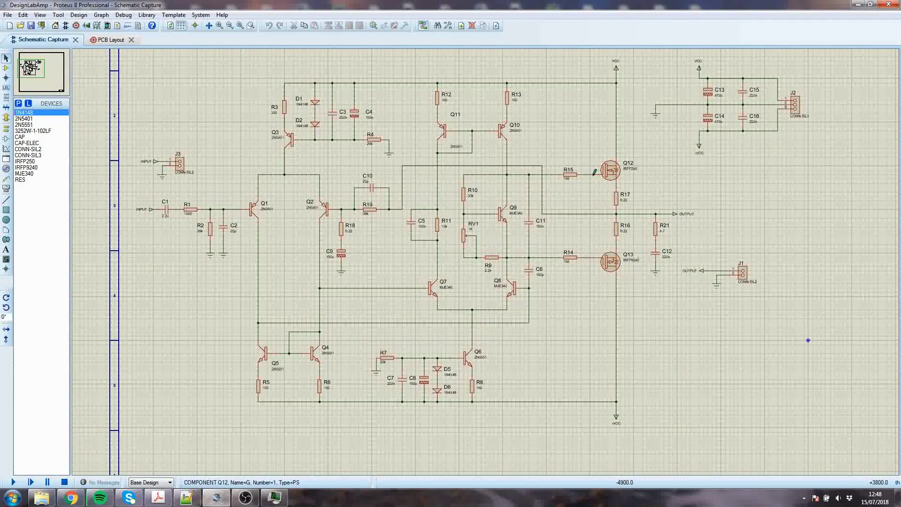
Review the amplifier schematic, then open the PCB layout and look over the whole board.
{"action": "left_click", "coordinate": [563, 214]}
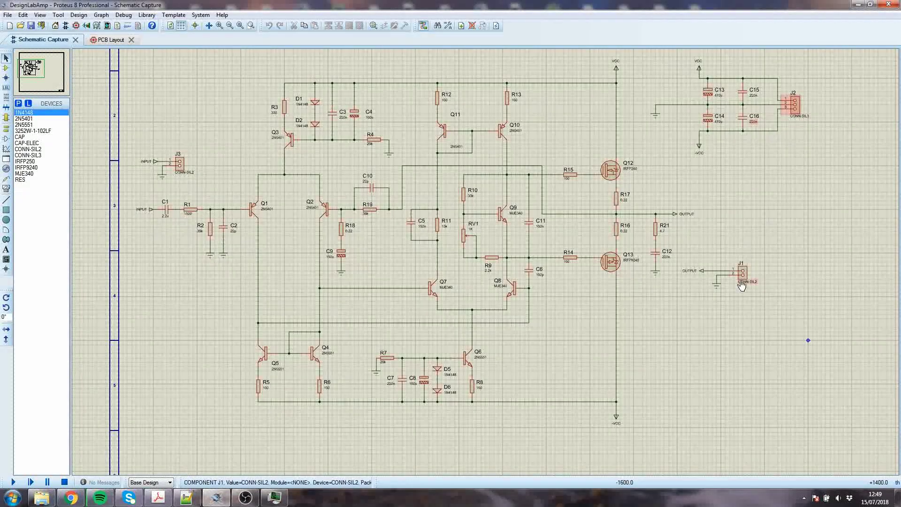
{"action": "left_click", "coordinate": [111, 39]}
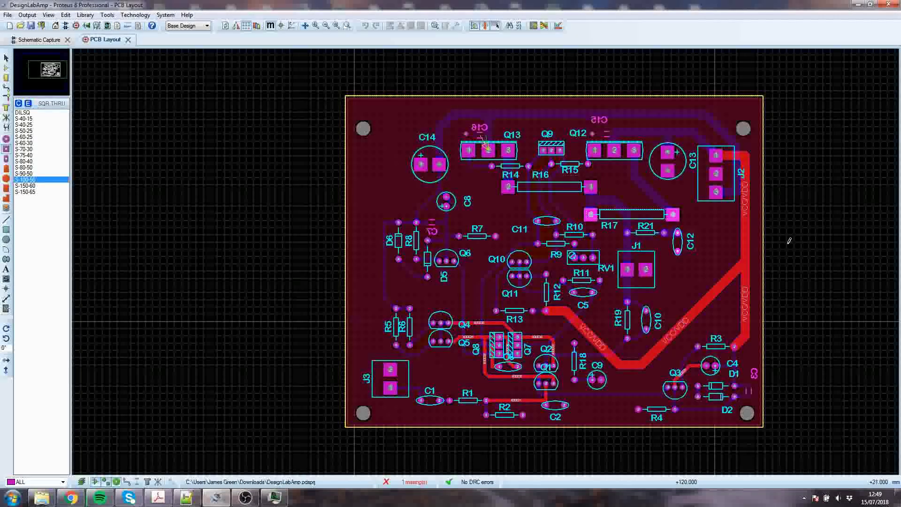
{"action": "scroll", "coordinate": [800, 274], "scroll_direction": "down", "scroll_amount": 1}
{"action": "scroll", "coordinate": [688, 267], "scroll_direction": "up", "scroll_amount": 1}
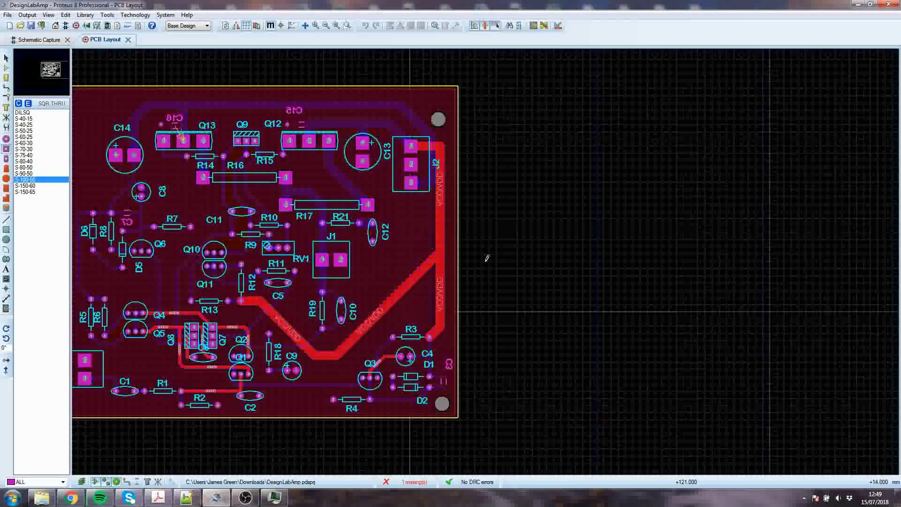
{"action": "scroll", "coordinate": [485, 261], "scroll_direction": "down", "scroll_amount": 1}
{"action": "scroll", "coordinate": [314, 237], "scroll_direction": "up", "scroll_amount": 1}
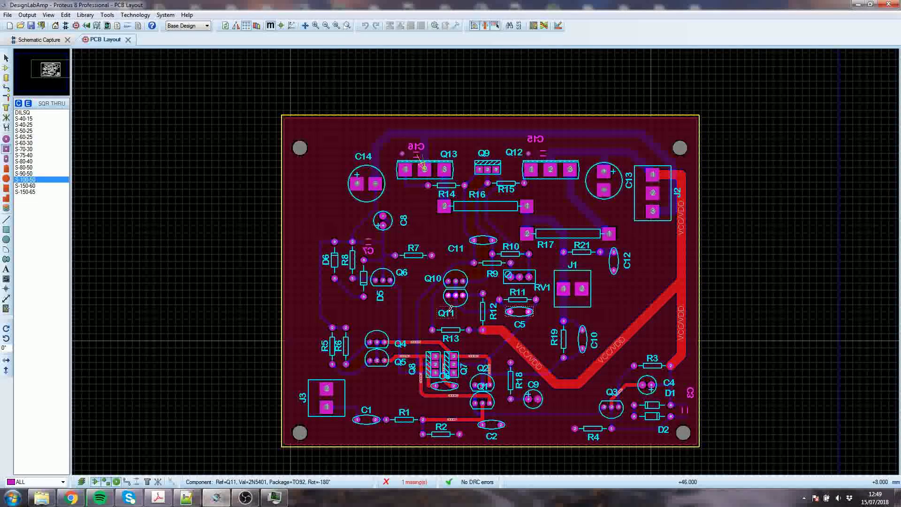
Choose the square through-hole pad style S-90-50 for placement around resistor R7.
{"action": "right_click", "coordinate": [389, 269]}
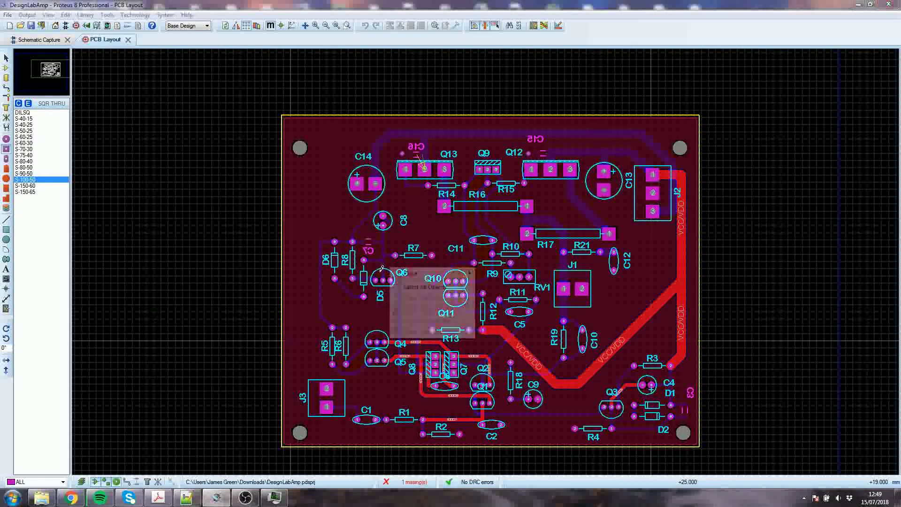
{"action": "left_click", "coordinate": [248, 280]}
{"action": "right_click", "coordinate": [248, 294]}
{"action": "left_click", "coordinate": [7, 149]}
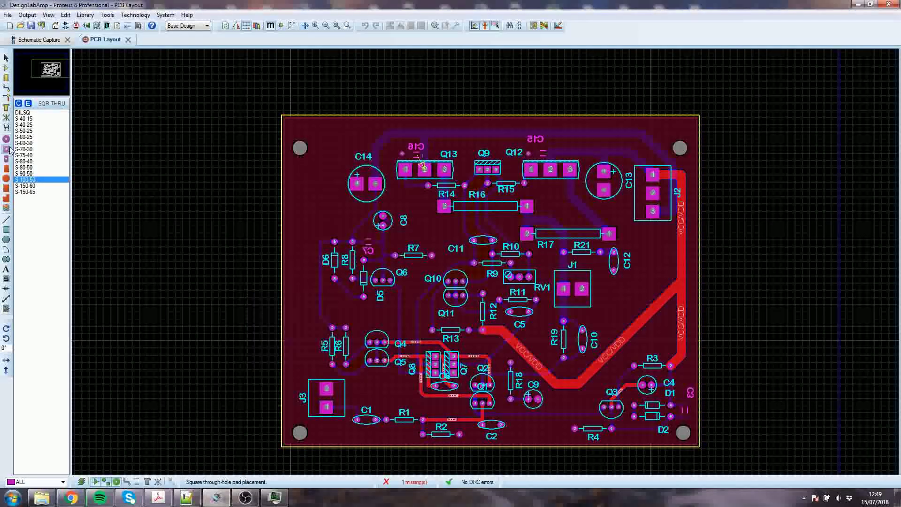
{"action": "left_click", "coordinate": [34, 174]}
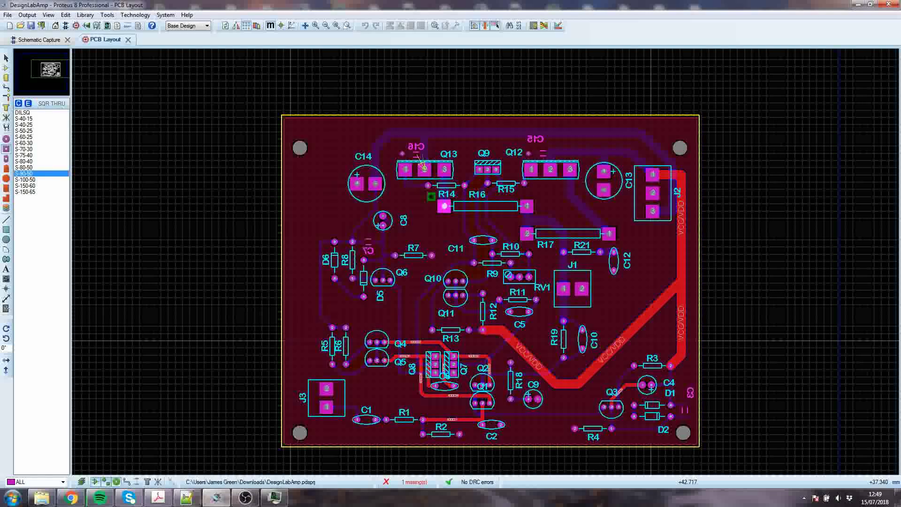
{"action": "scroll", "coordinate": [435, 261], "scroll_direction": "up", "scroll_amount": 4}
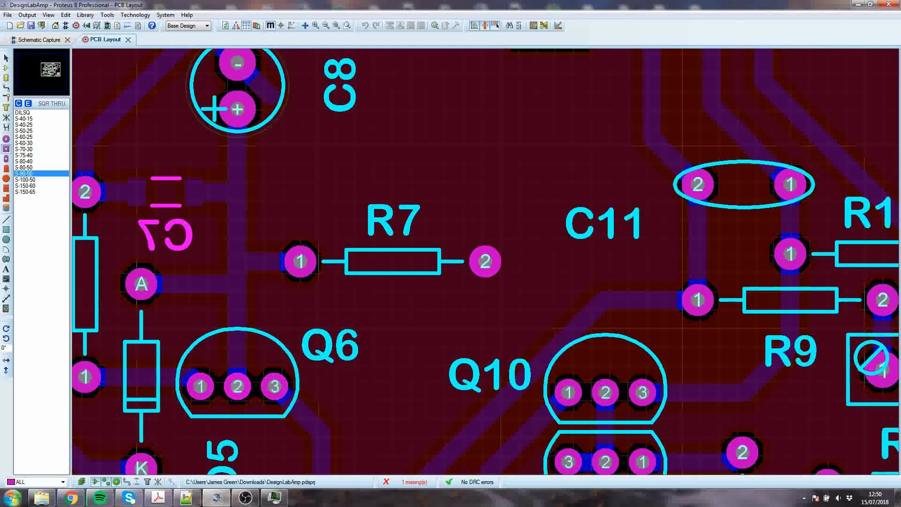
Open the Calculator and work out 40 divided by 1000, multiplied by 25.4.
{"action": "left_click", "coordinate": [12, 497]}
{"action": "left_click", "coordinate": [62, 220]}
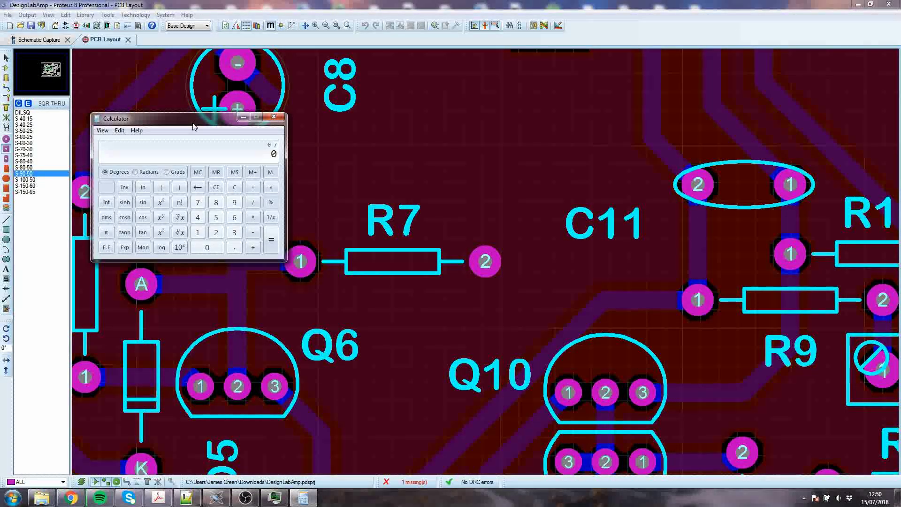
{"action": "key", "text": "Num_Lock"}
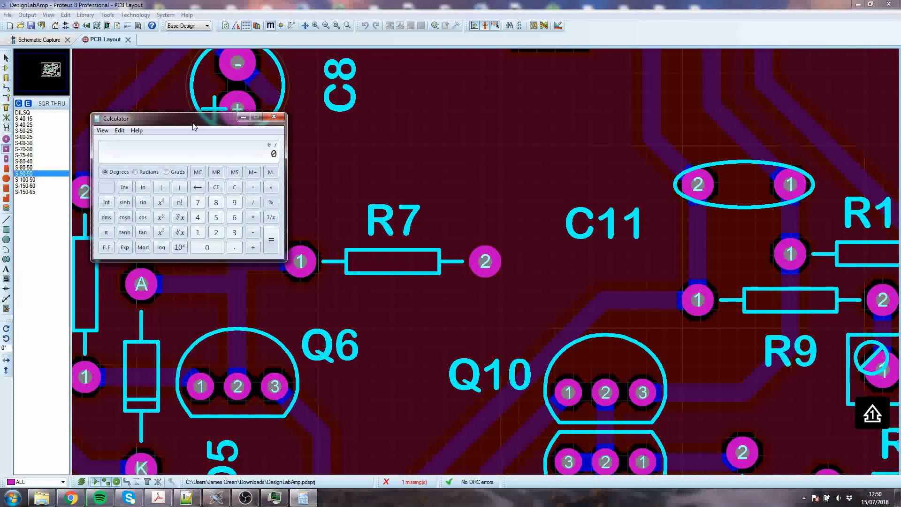
{"action": "type", "text": "40 / 1"}
{"action": "left_click", "coordinate": [216, 187]}
{"action": "left_click", "coordinate": [234, 187]}
{"action": "type", "text": "40/1000"}
{"action": "key", "text": "Return"}
{"action": "type", "text": "*"}
{"action": "type", "text": "25.4"}
{"action": "key", "text": "Return"}
{"action": "left_click", "coordinate": [221, 190]}
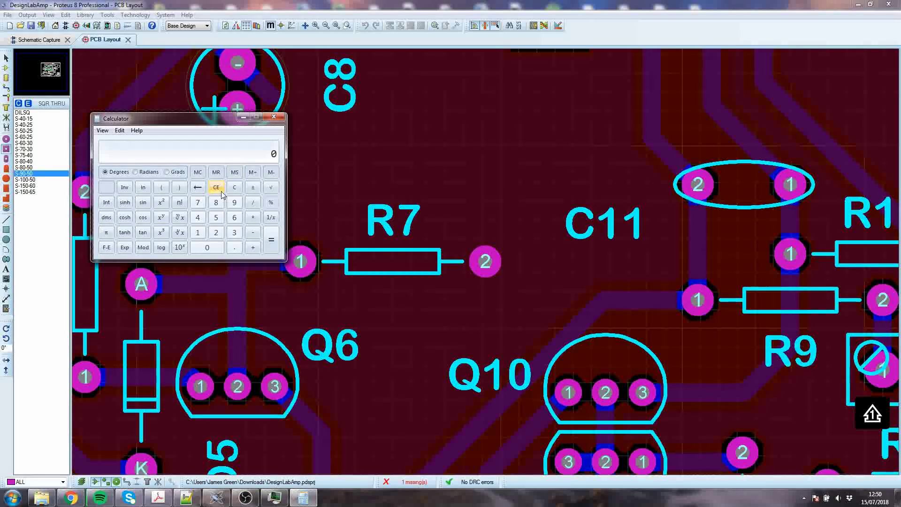
Calculate 25.4 × 40 divided by 100, and close the Calculator.
{"action": "type", "text": "25.4*40"}
{"action": "key", "text": "Return"}
{"action": "type", "text": "/100"}
{"action": "key", "text": "Return"}
{"action": "left_click", "coordinate": [222, 192]}
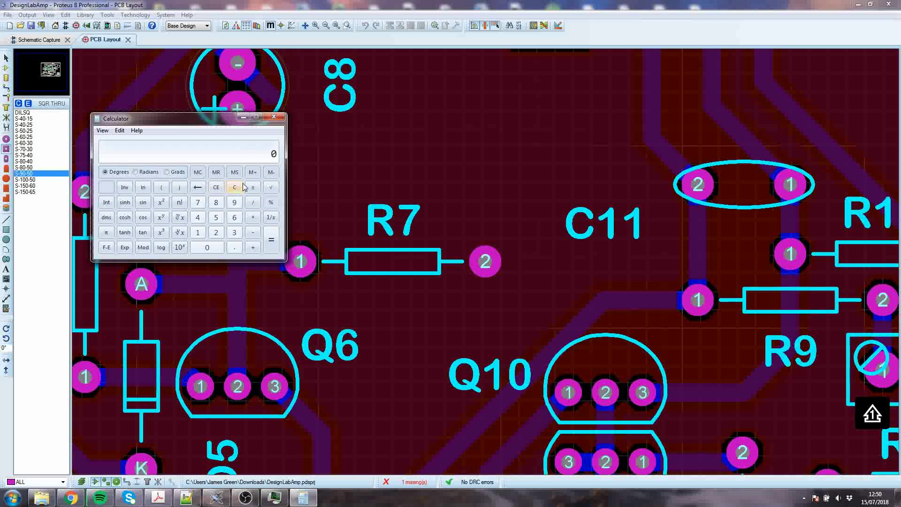
{"action": "left_click", "coordinate": [274, 116]}
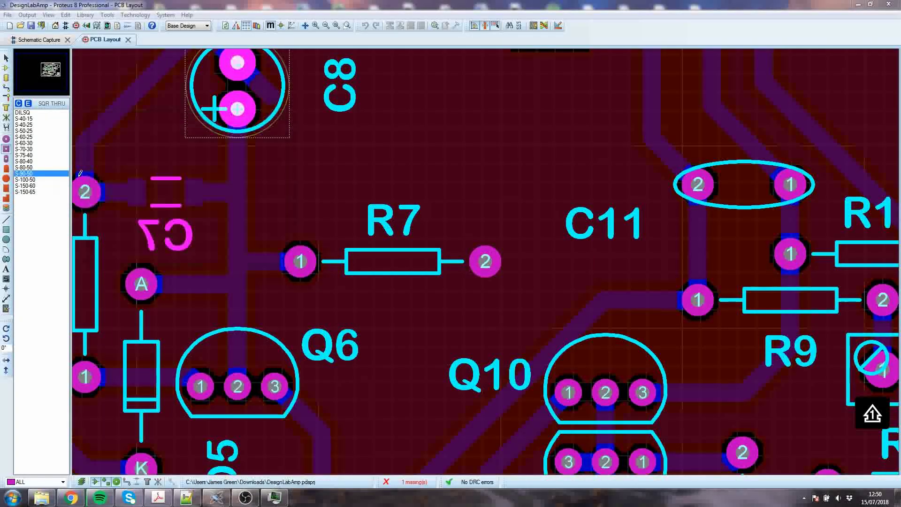
Measure the spacing between R7's two pins with a temporary dimension and delete it.
{"action": "left_click", "coordinate": [6, 299]}
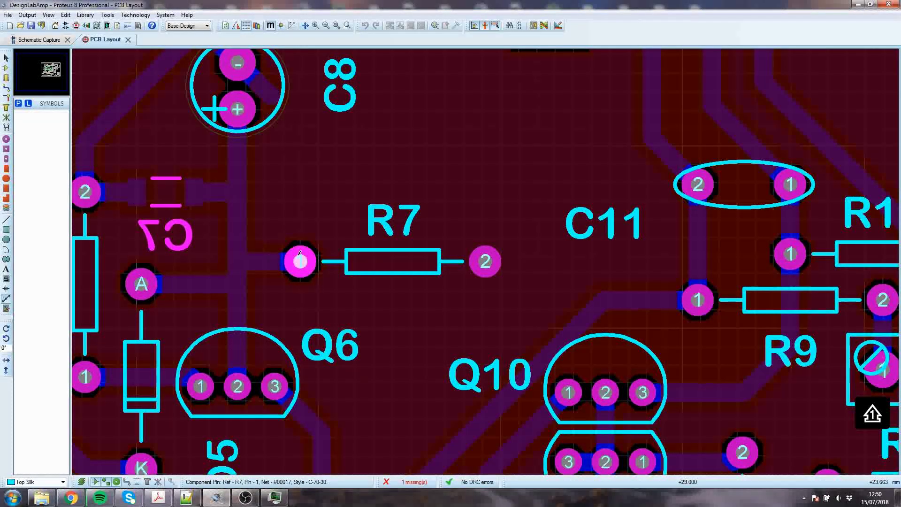
{"action": "left_click", "coordinate": [300, 261]}
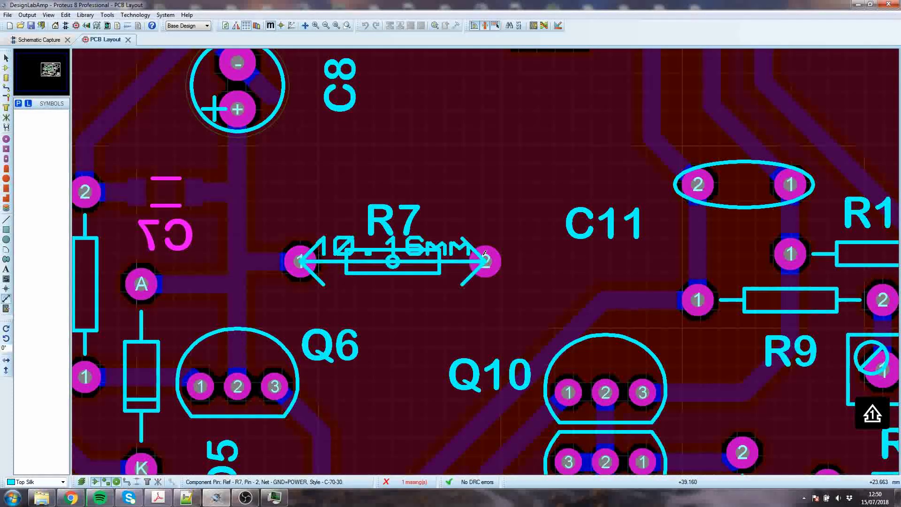
{"action": "right_click", "coordinate": [462, 259]}
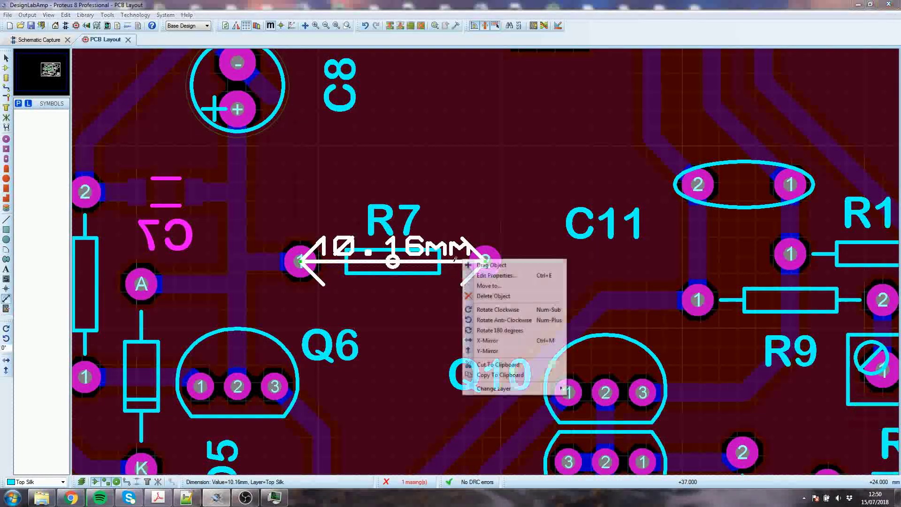
{"action": "left_click", "coordinate": [479, 265]}
{"action": "left_click", "coordinate": [461, 141]}
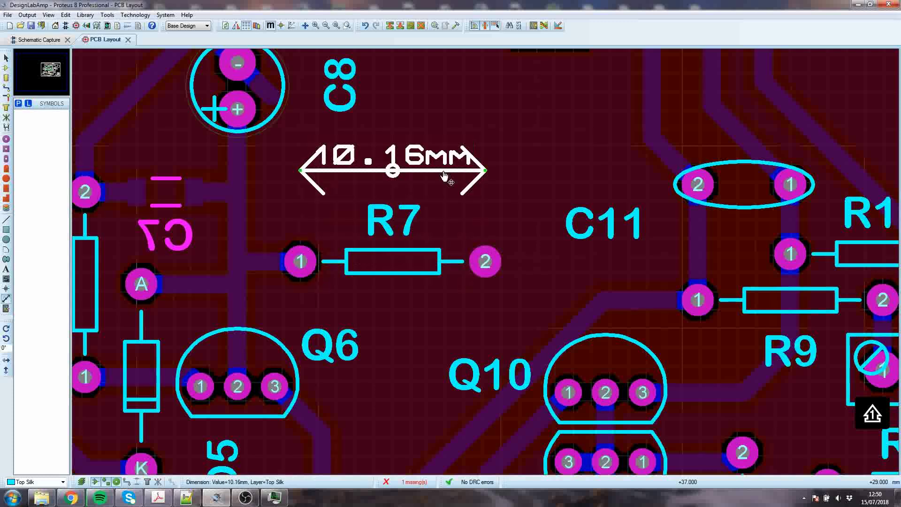
{"action": "right_click", "coordinate": [470, 170]}
{"action": "right_click", "coordinate": [471, 169]}
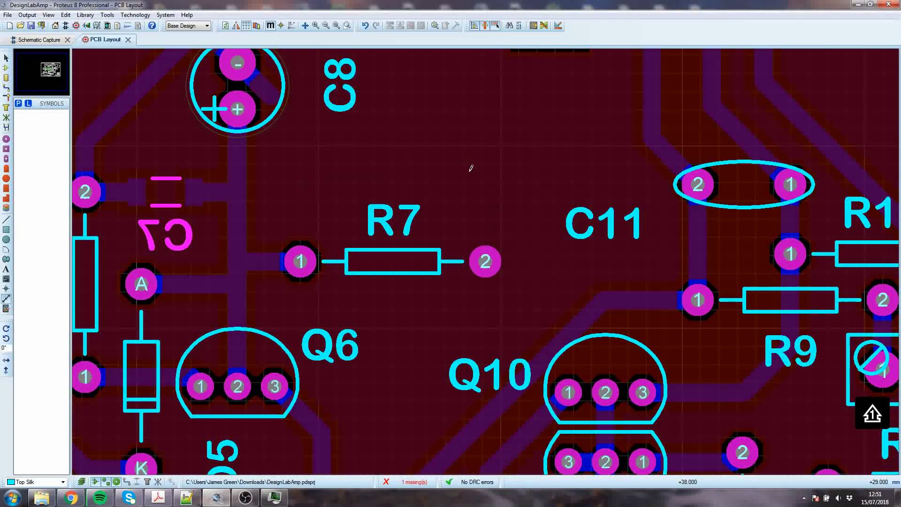
Replace both pads of resistor R7 with the square through-hole pad style S-90-50.
{"action": "left_click", "coordinate": [7, 149]}
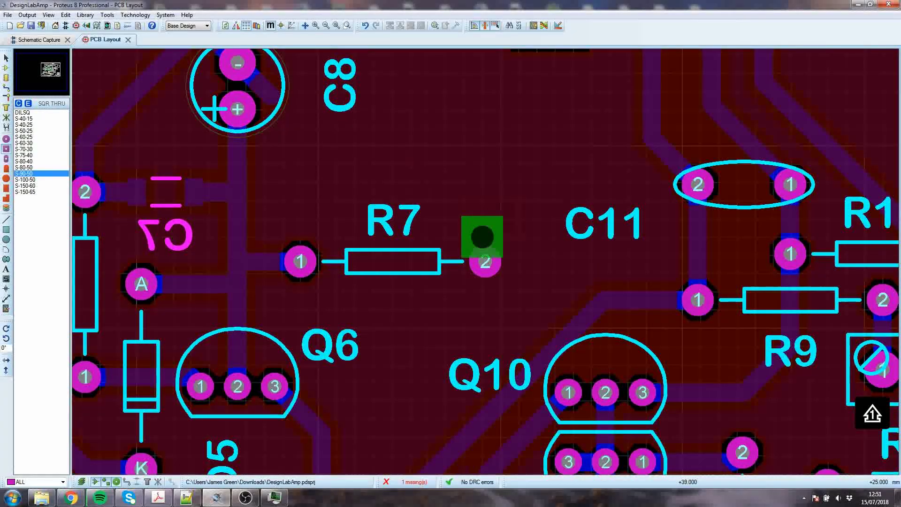
{"action": "left_click", "coordinate": [484, 262]}
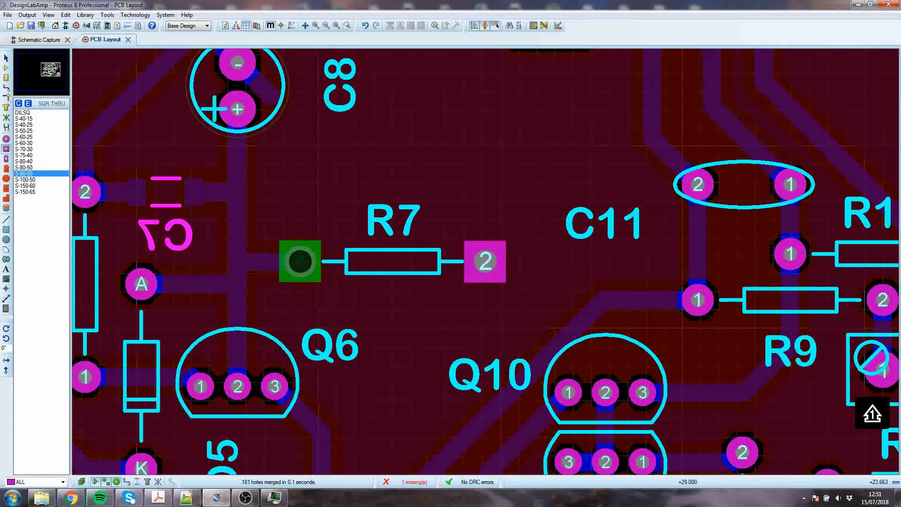
{"action": "left_click", "coordinate": [300, 261]}
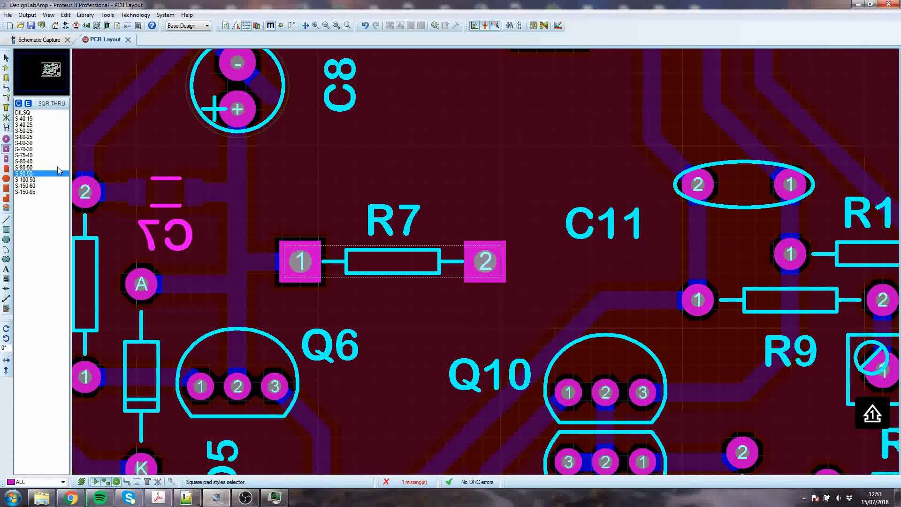
{"action": "left_click", "coordinate": [38, 162]}
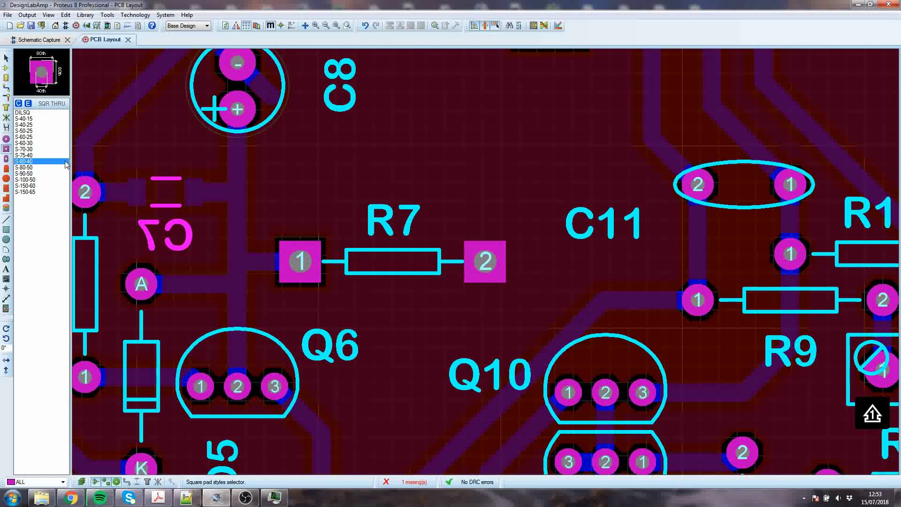
{"action": "left_click", "coordinate": [40, 168]}
{"action": "left_click", "coordinate": [407, 198]}
{"action": "right_click", "coordinate": [683, 307]}
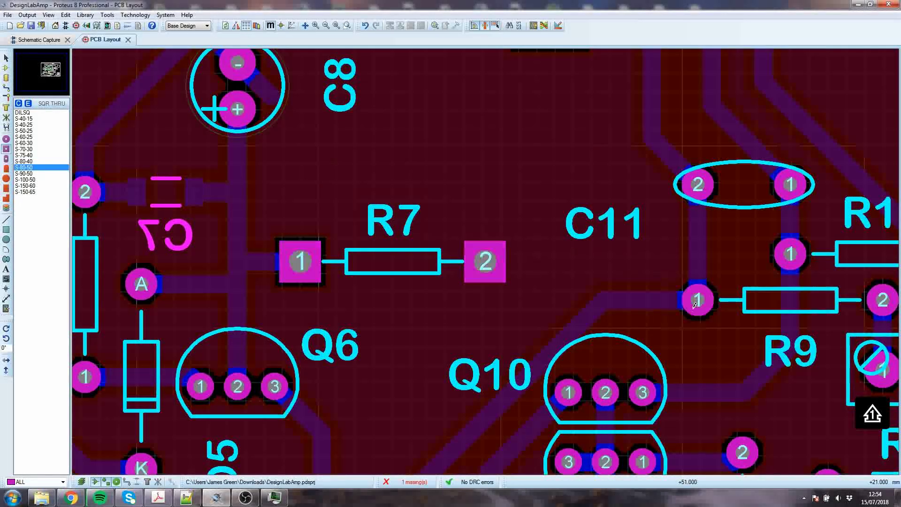
Replace both pads of resistor R7 with the larger square through-hole pad style S-100-50.
{"action": "left_click", "coordinate": [45, 180]}
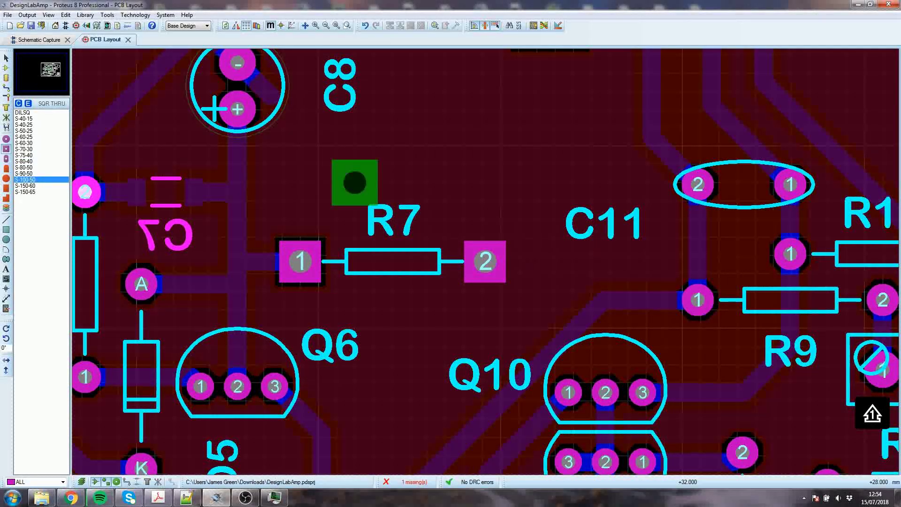
{"action": "left_click", "coordinate": [485, 261]}
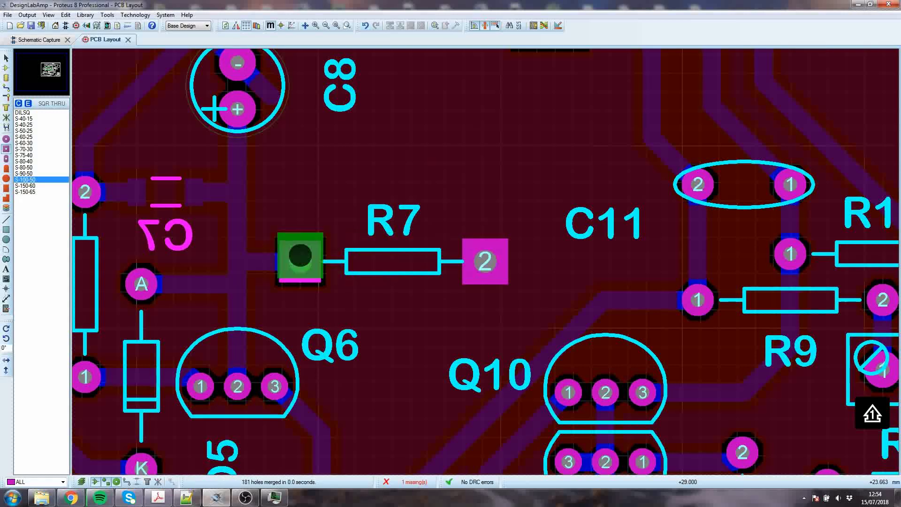
{"action": "left_click", "coordinate": [300, 261]}
{"action": "right_click", "coordinate": [445, 201]}
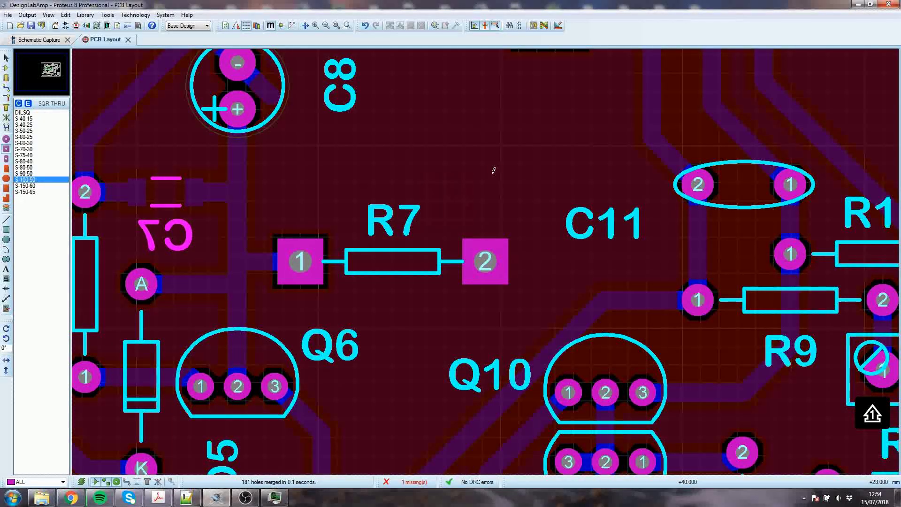
Place a RES40 package in the empty area to the left of the board outline.
{"action": "scroll", "coordinate": [497, 193], "scroll_direction": "down", "scroll_amount": 1}
{"action": "scroll", "coordinate": [498, 193], "scroll_direction": "down", "scroll_amount": 1}
{"action": "scroll", "coordinate": [358, 213], "scroll_direction": "down", "scroll_amount": 2}
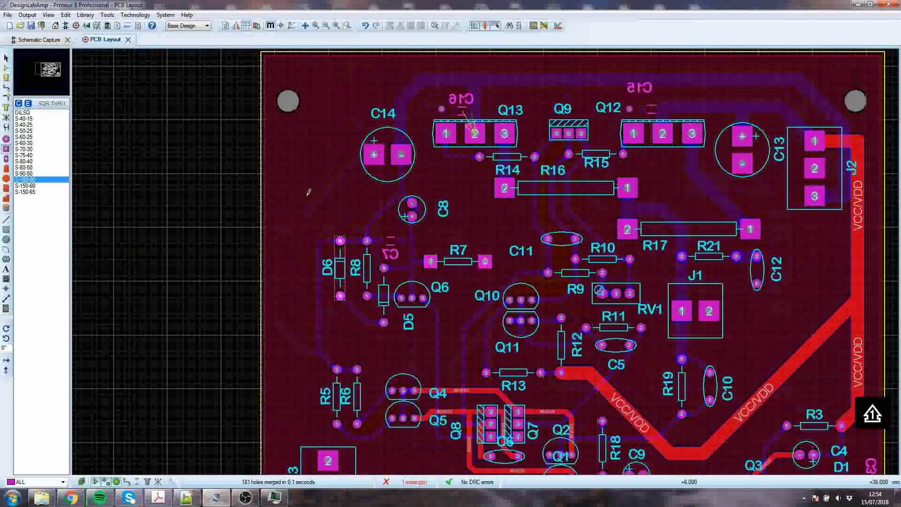
{"action": "left_click", "coordinate": [7, 77]}
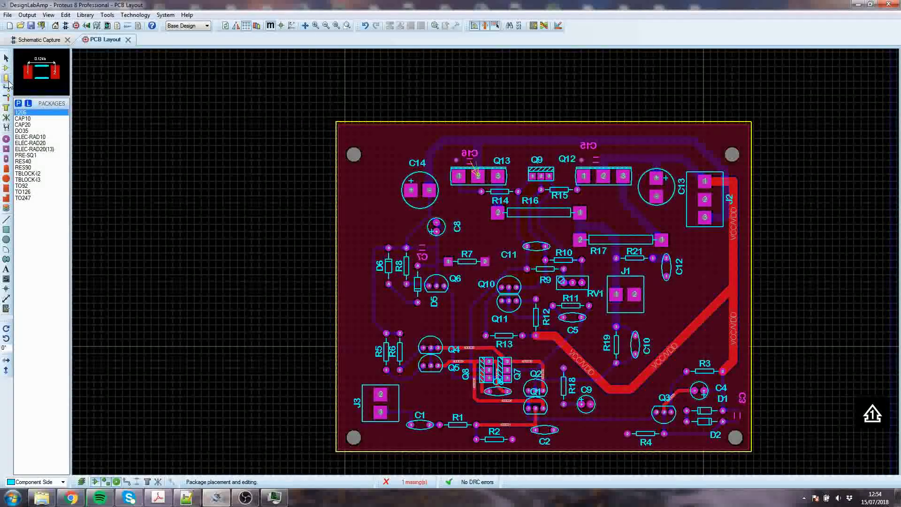
{"action": "left_click", "coordinate": [22, 161]}
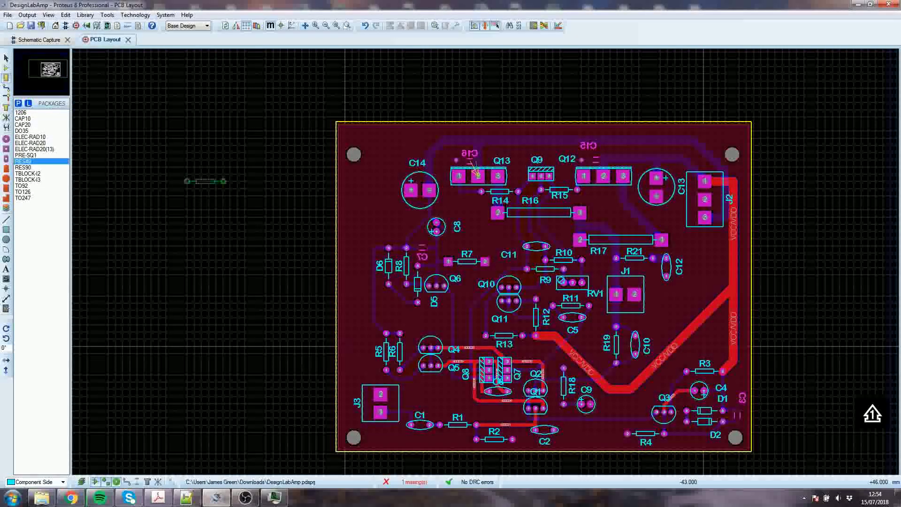
{"action": "left_click", "coordinate": [223, 185]}
{"action": "scroll", "coordinate": [224, 185], "scroll_direction": "up", "scroll_amount": 3}
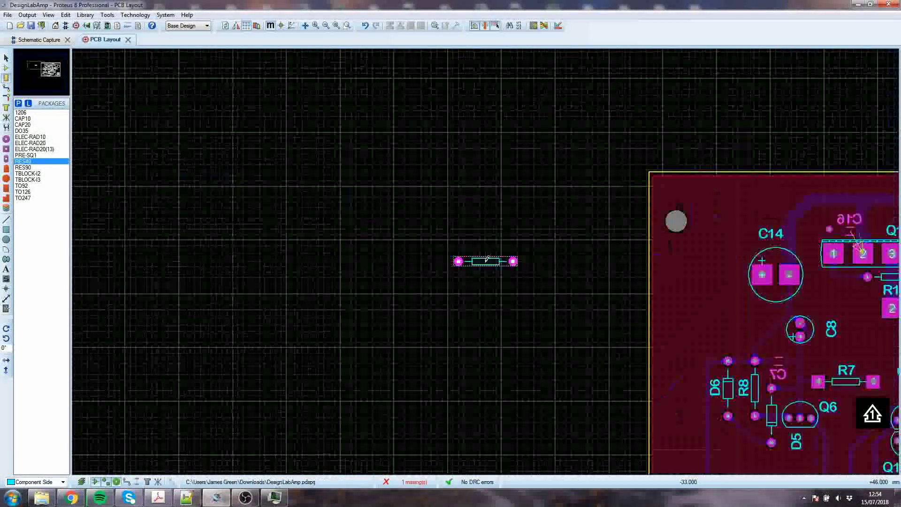
Decompose the placed RES40 package into its separate pads, outline graphics and text script.
{"action": "right_click", "coordinate": [488, 270]}
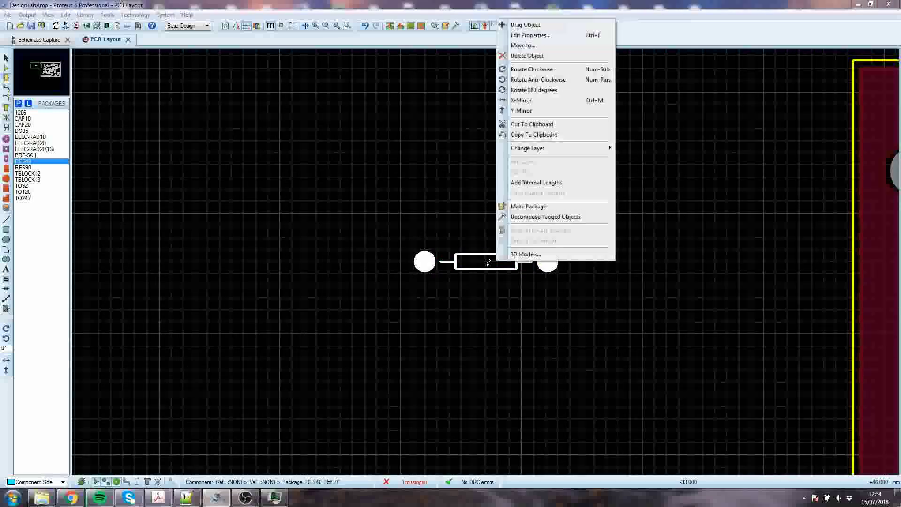
{"action": "left_click", "coordinate": [541, 216]}
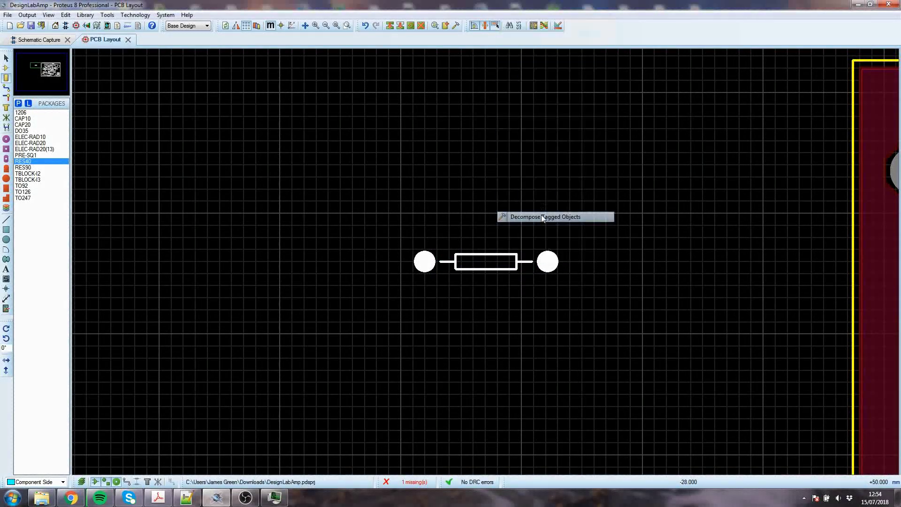
{"action": "left_click", "coordinate": [640, 227]}
{"action": "scroll", "coordinate": [558, 274], "scroll_direction": "down", "scroll_amount": 2}
{"action": "scroll", "coordinate": [530, 287], "scroll_direction": "up", "scroll_amount": 1}
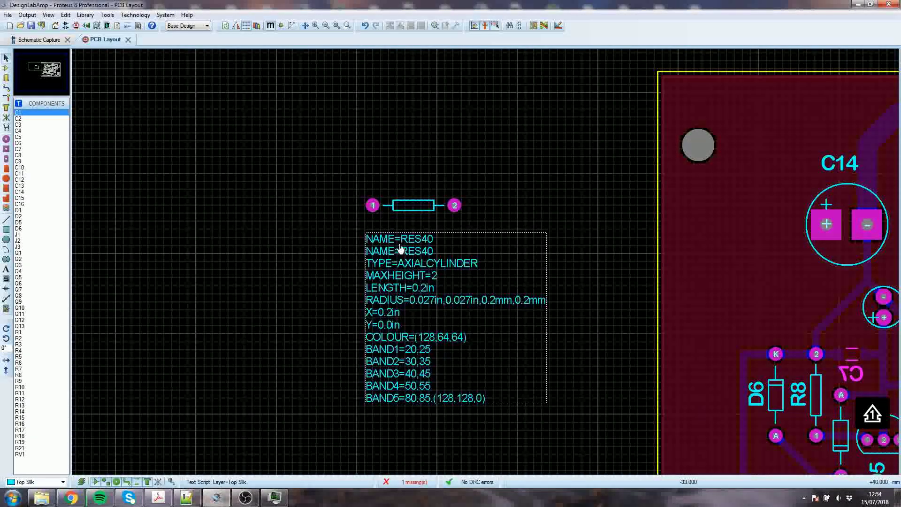
Open the 3D view of the board and inspect resistor R7 with its square pads.
{"action": "left_click", "coordinate": [87, 26]}
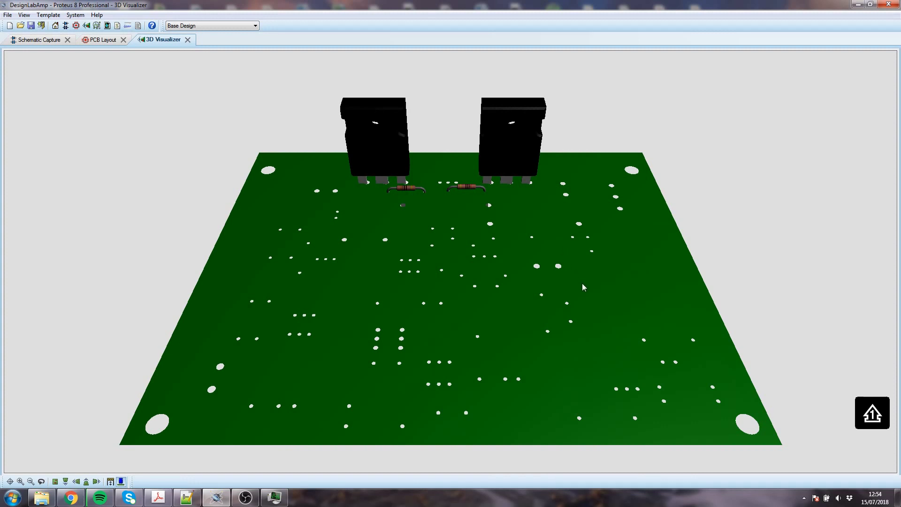
{"action": "left_click_drag", "start_coordinate": [517, 261], "coordinate": [450, 262]}
{"action": "scroll", "coordinate": [451, 262], "scroll_direction": "up", "scroll_amount": 1}
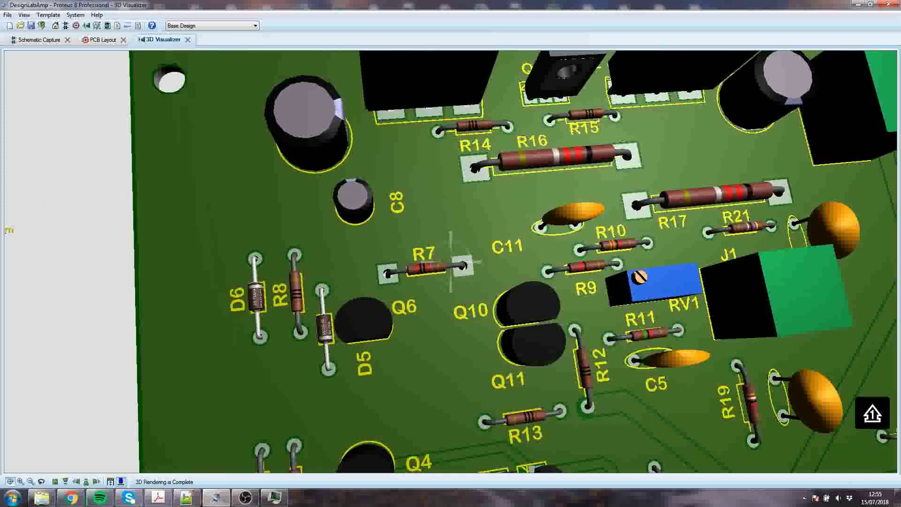
Return to the PCB layout and replace both pads of the decomposed RES40 footprint with the square through-hole style S-100-50.
{"action": "scroll", "coordinate": [450, 262], "scroll_direction": "down", "scroll_amount": 3}
{"action": "right_click", "coordinate": [451, 262]}
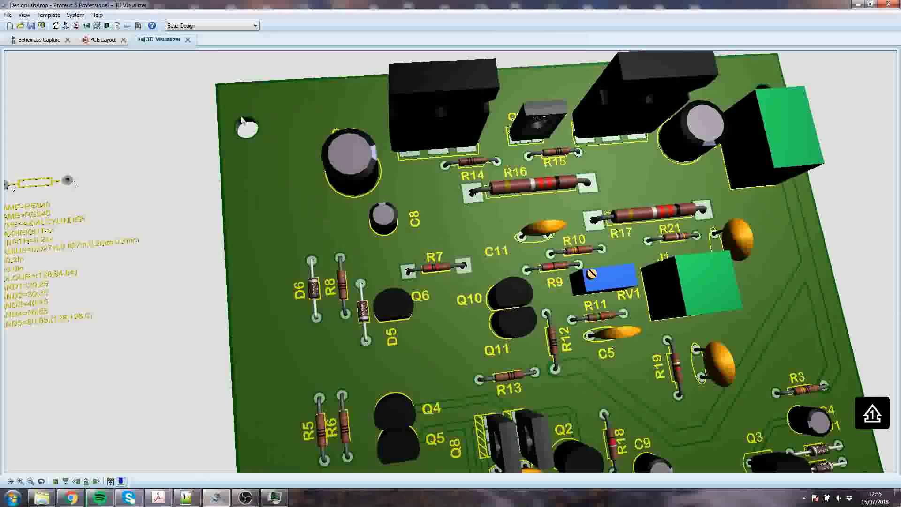
{"action": "left_click", "coordinate": [103, 40]}
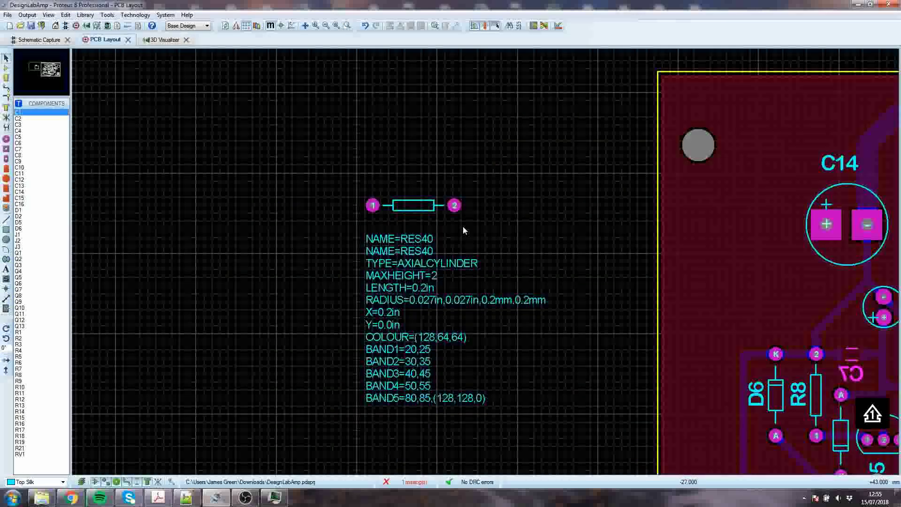
{"action": "left_click", "coordinate": [7, 149]}
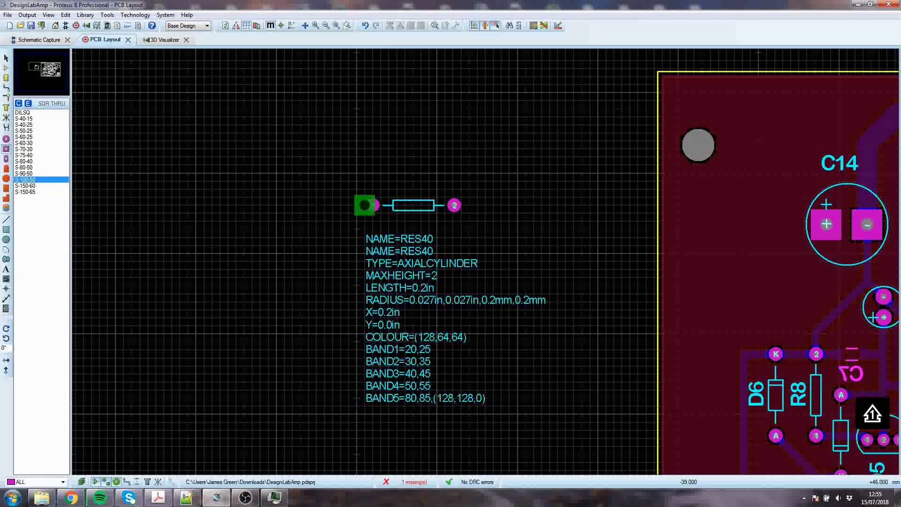
{"action": "left_click", "coordinate": [372, 205]}
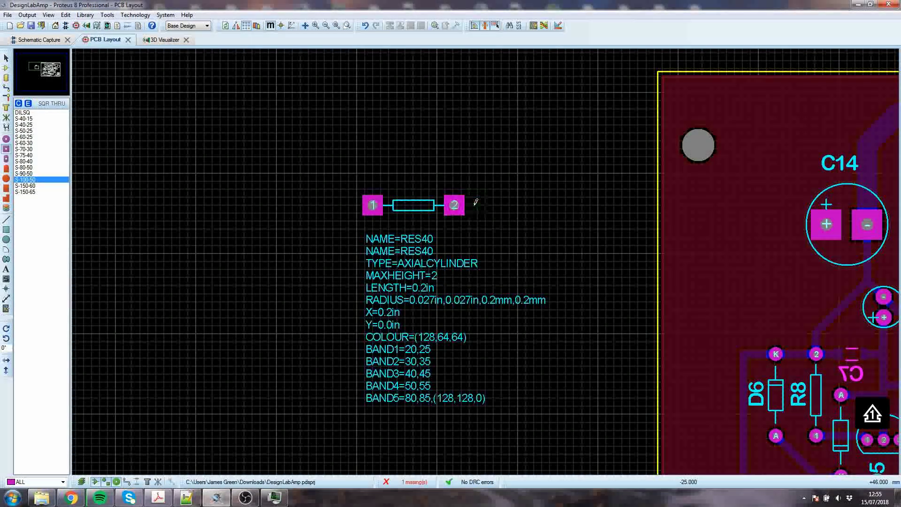
Delete pad 2 of the decomposed RES40 footprint and undo the deletion.
{"action": "scroll", "coordinate": [454, 206], "scroll_direction": "up", "scroll_amount": 2}
{"action": "scroll", "coordinate": [454, 206], "scroll_direction": "up", "scroll_amount": 1}
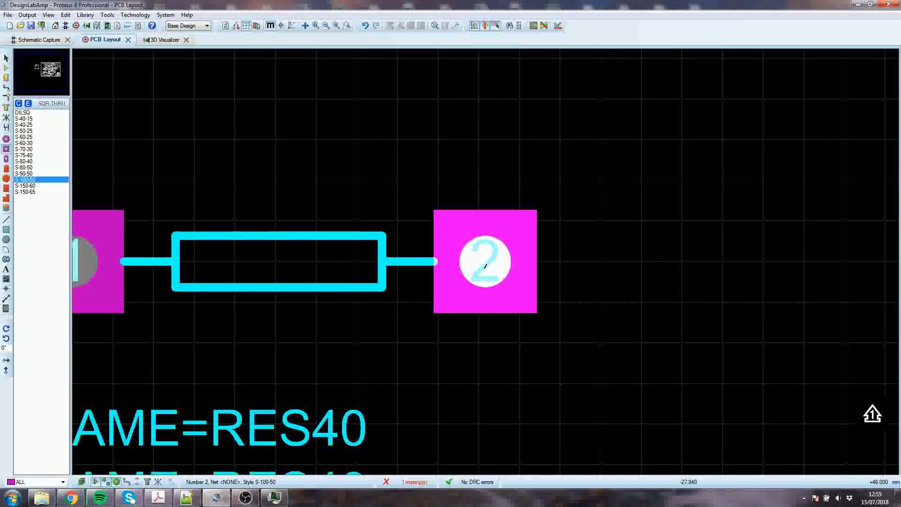
{"action": "right_click", "coordinate": [485, 266]}
{"action": "key", "text": "Delete"}
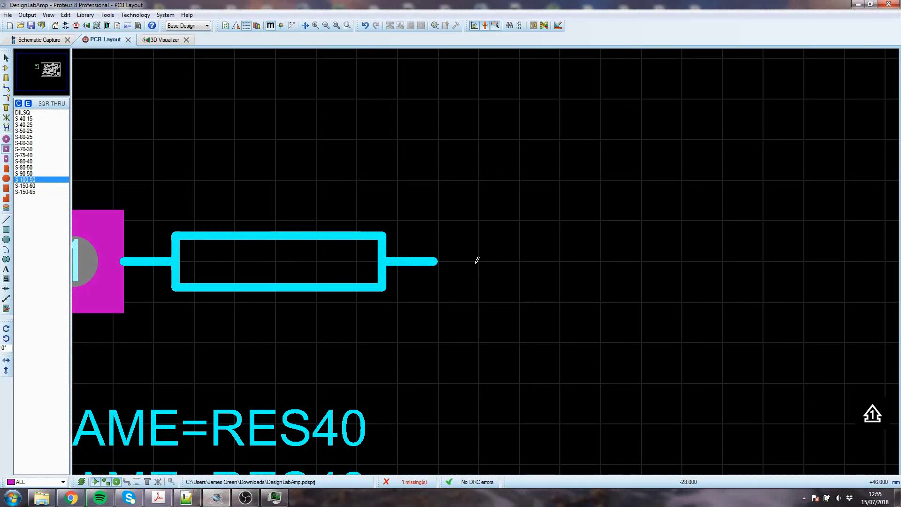
{"action": "key", "text": "ctrl+z"}
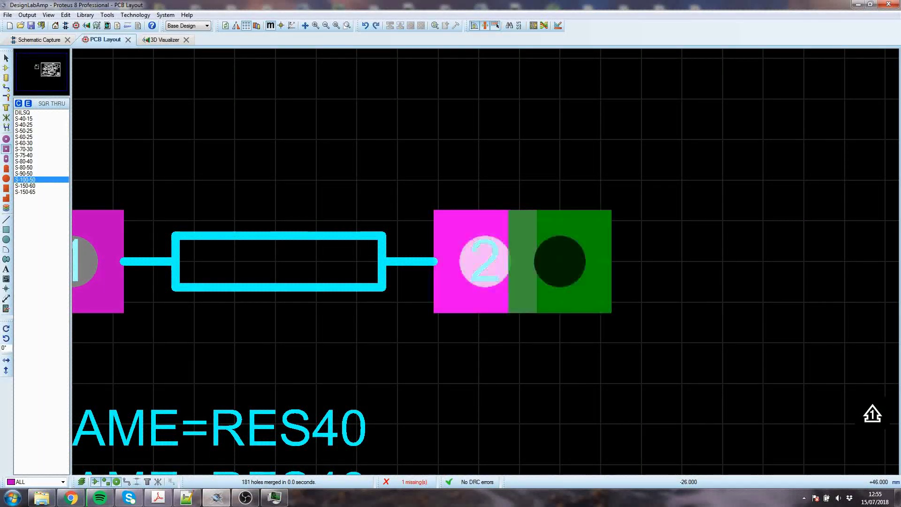
Make a package from the modified footprint and its script, keeping the name RES40 in USERPKG, and update all its instances.
{"action": "scroll", "coordinate": [559, 262], "scroll_direction": "down", "scroll_amount": 2}
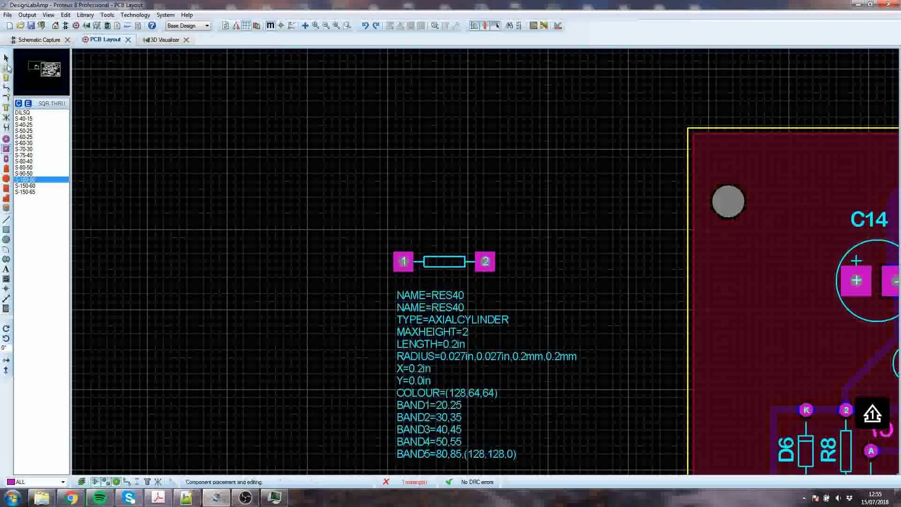
{"action": "left_click", "coordinate": [6, 66]}
{"action": "left_click_drag", "start_coordinate": [365, 214], "coordinate": [589, 451]}
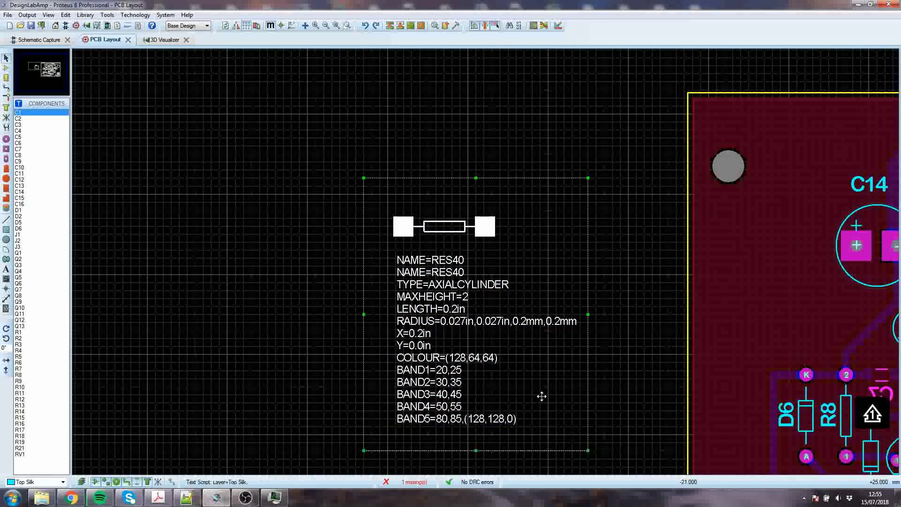
{"action": "right_click", "coordinate": [501, 465]}
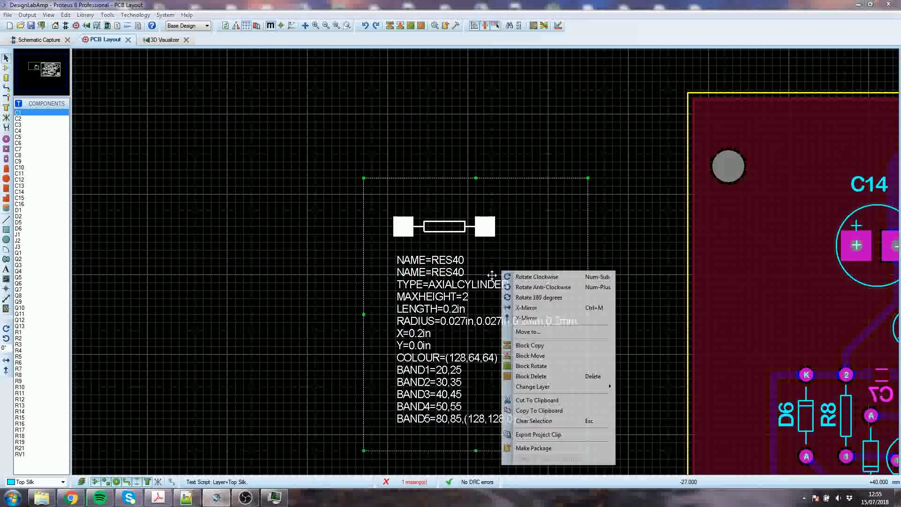
{"action": "left_click", "coordinate": [535, 449]}
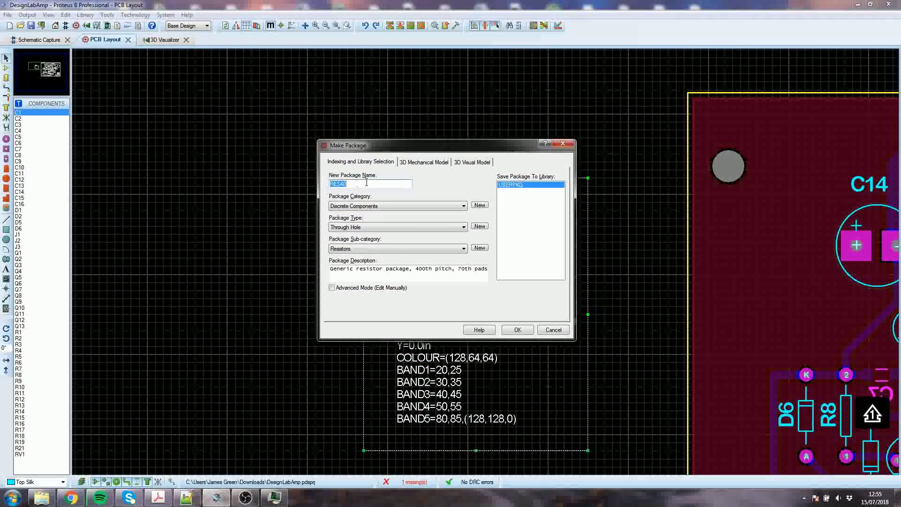
{"action": "left_click", "coordinate": [514, 331]}
{"action": "left_click", "coordinate": [428, 263]}
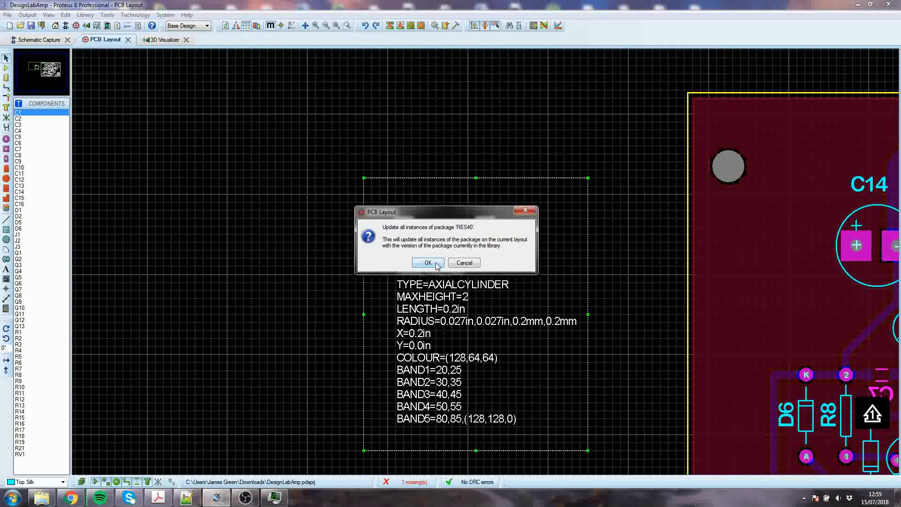
{"action": "left_click", "coordinate": [428, 263]}
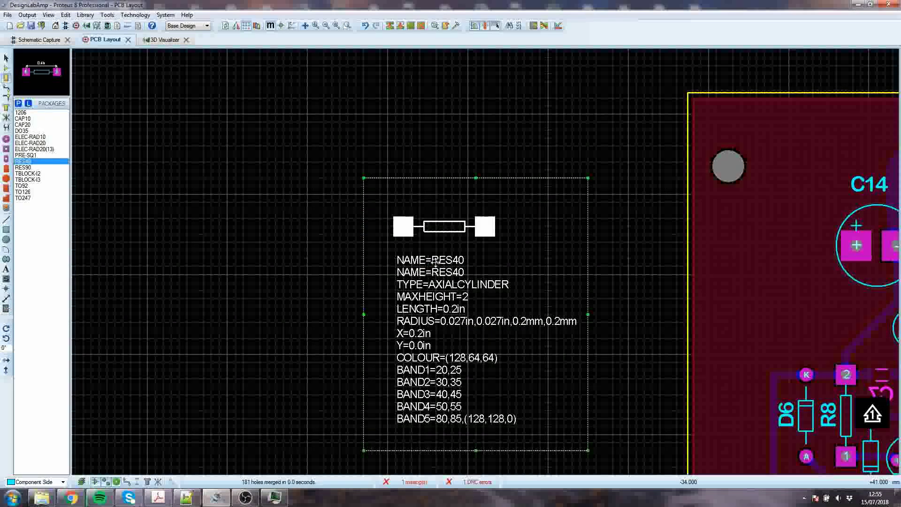
Remove the decomposed footprint from beside the board outline and locate the design rule error at pad 2 of R15.
{"action": "scroll", "coordinate": [493, 258], "scroll_direction": "down", "scroll_amount": 2}
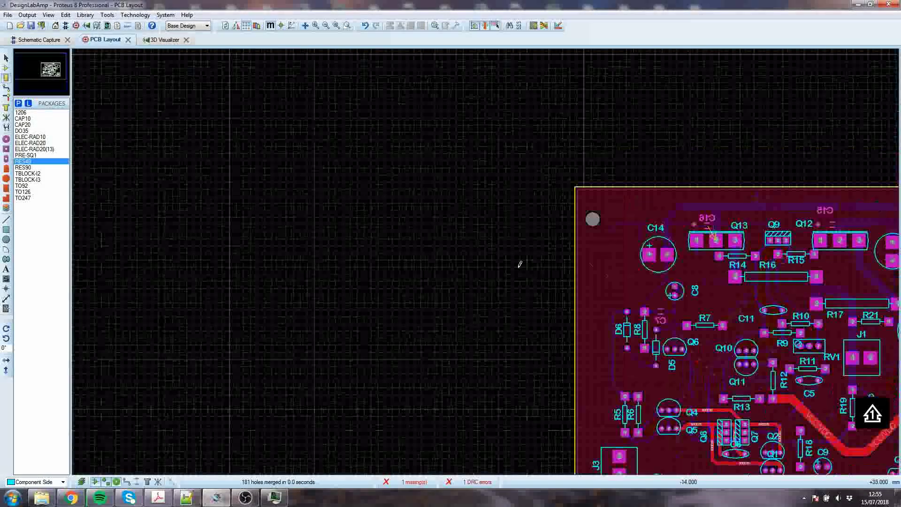
{"action": "scroll", "coordinate": [486, 258], "scroll_direction": "up", "scroll_amount": 2}
{"action": "scroll", "coordinate": [488, 253], "scroll_direction": "down", "scroll_amount": 1}
{"action": "scroll", "coordinate": [490, 251], "scroll_direction": "up", "scroll_amount": 1}
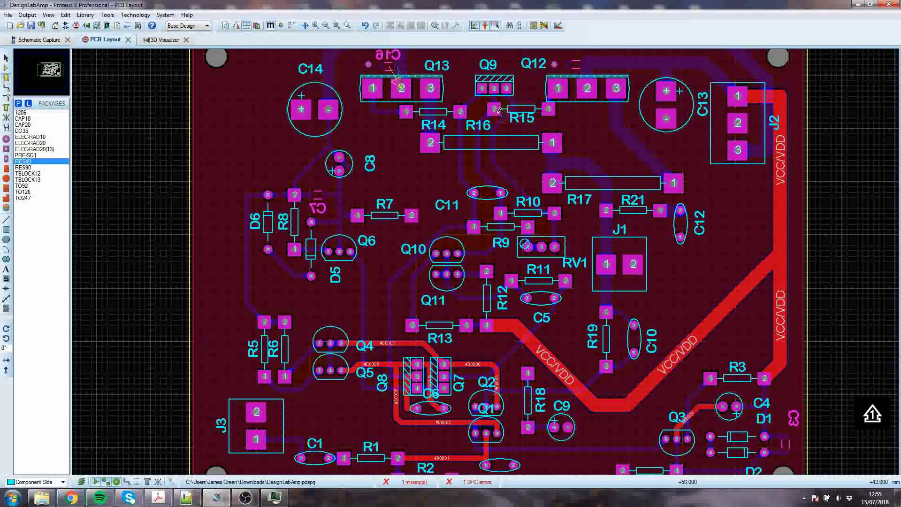
{"action": "scroll", "coordinate": [505, 111], "scroll_direction": "up", "scroll_amount": 5}
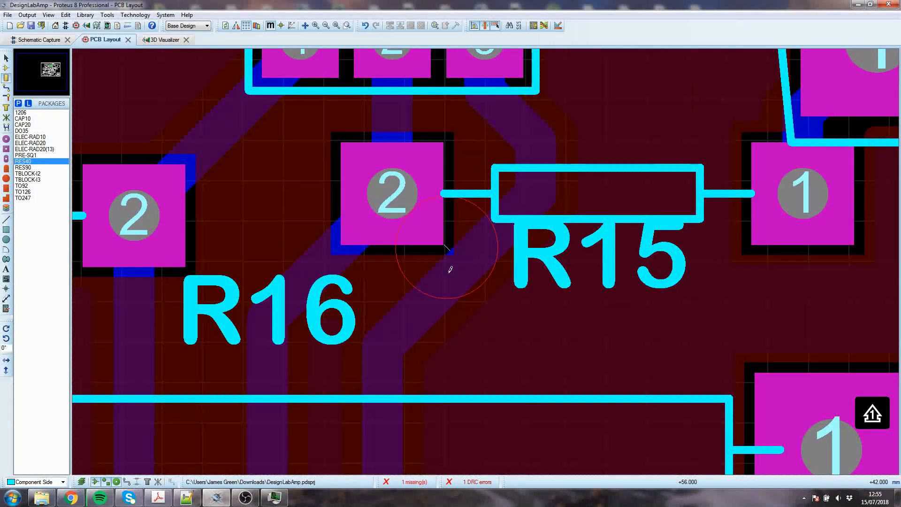
Reroute the diagonal of bottom copper track #00025 with the DEFAULT trace style, farther from pad 2 of R15.
{"action": "left_click", "coordinate": [8, 89]}
{"action": "left_click", "coordinate": [384, 340]}
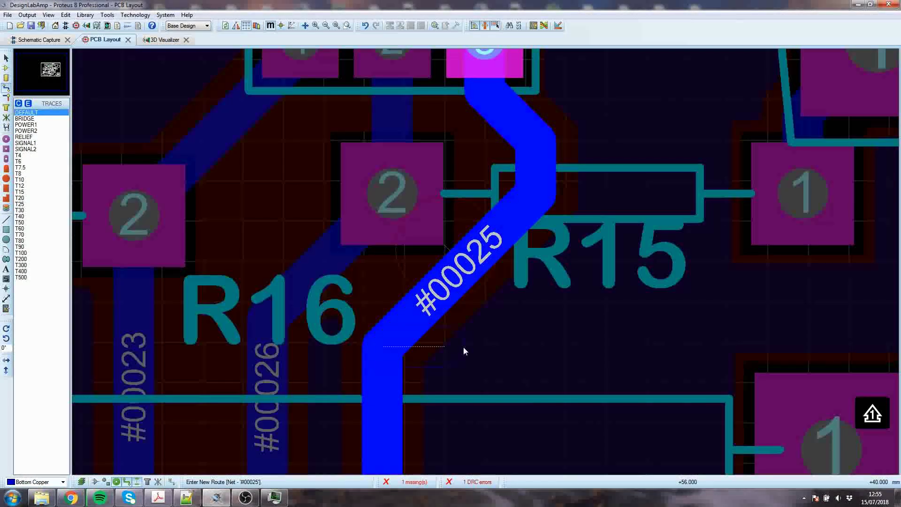
{"action": "key", "text": "Escape"}
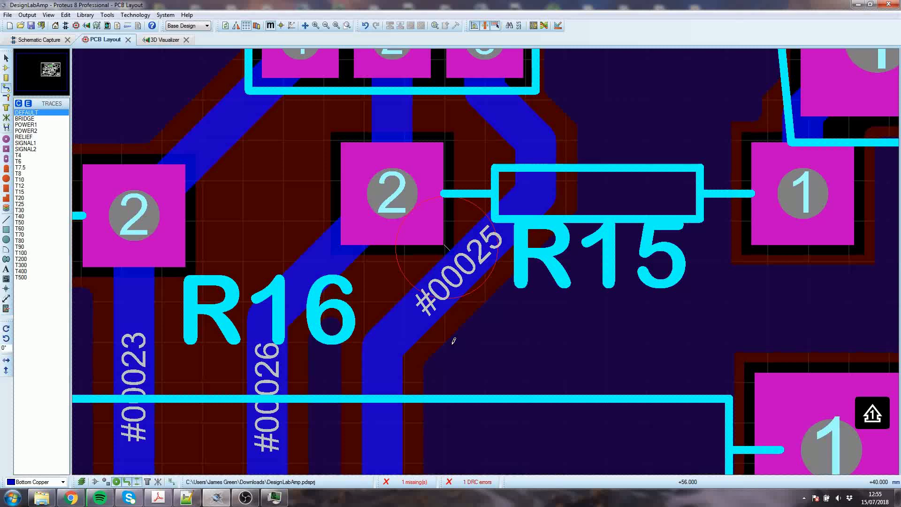
{"action": "left_click", "coordinate": [386, 381]}
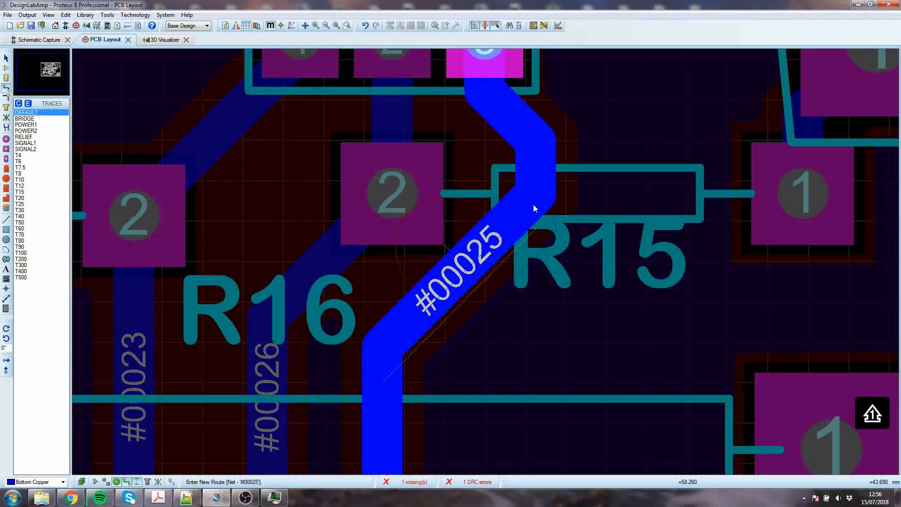
{"action": "left_click", "coordinate": [529, 166]}
{"action": "right_click", "coordinate": [493, 224]}
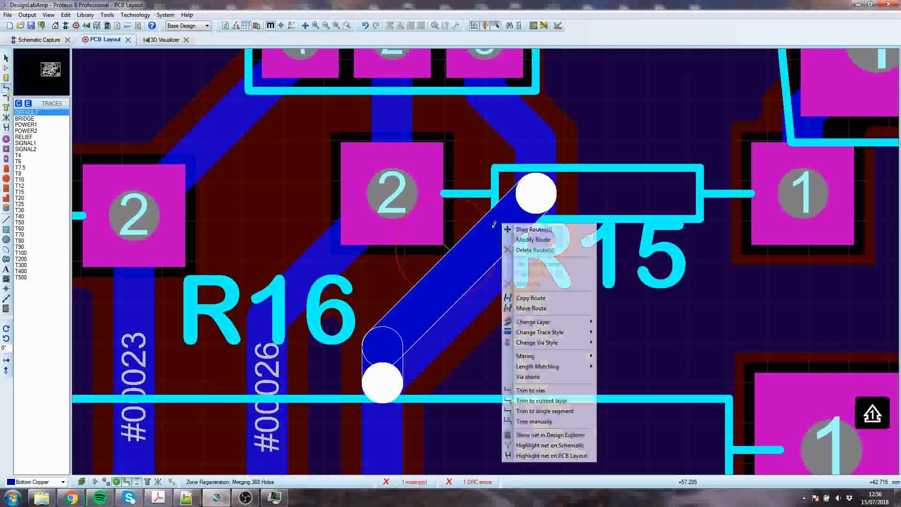
{"action": "key", "text": "Escape"}
{"action": "scroll", "coordinate": [540, 281], "scroll_direction": "down", "scroll_amount": 4}
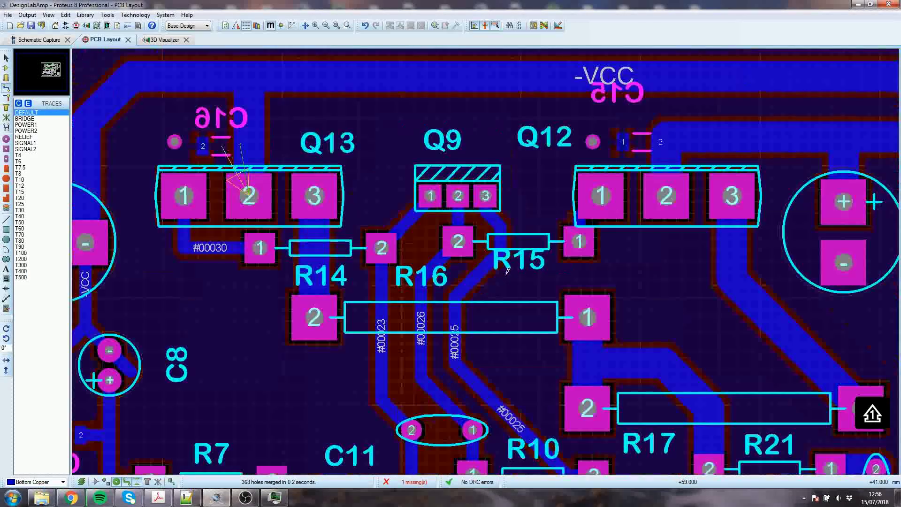
Move the R15 label slightly down, away from the resistor's outline.
{"action": "scroll", "coordinate": [507, 270], "scroll_direction": "down", "scroll_amount": 2}
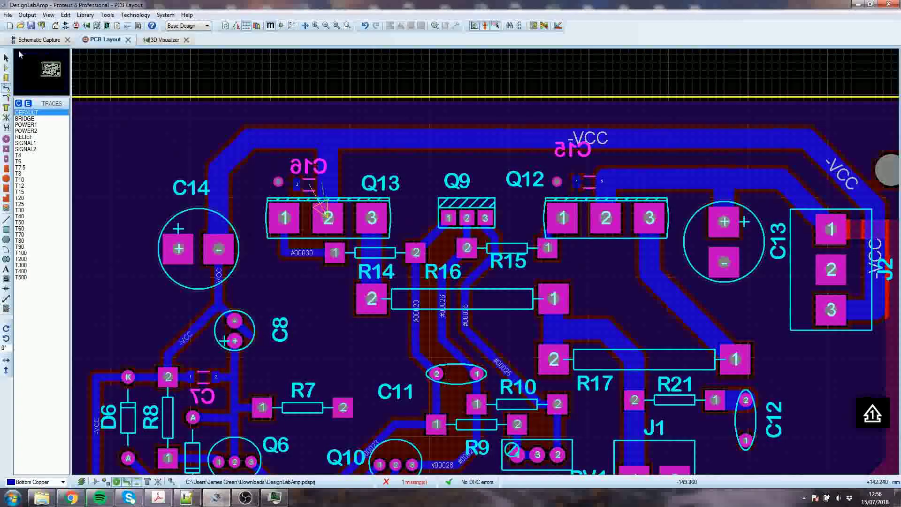
{"action": "left_click", "coordinate": [518, 262]}
{"action": "left_click_drag", "start_coordinate": [524, 268], "coordinate": [523, 275]}
{"action": "left_click", "coordinate": [627, 273]}
Move the RV1 label into the gap between the trimmer and J1, clear of both component outlines.
{"action": "scroll", "coordinate": [499, 397], "scroll_direction": "down", "scroll_amount": 1}
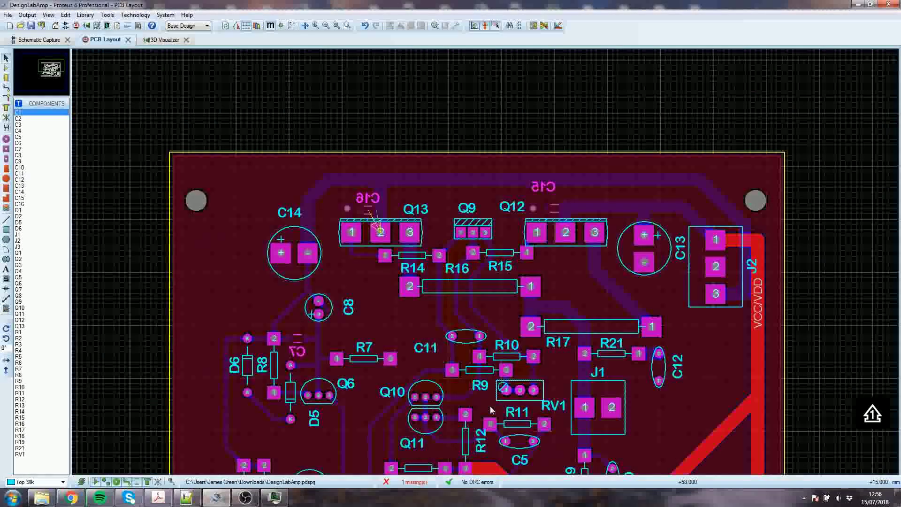
{"action": "scroll", "coordinate": [567, 415], "scroll_direction": "up", "scroll_amount": 3}
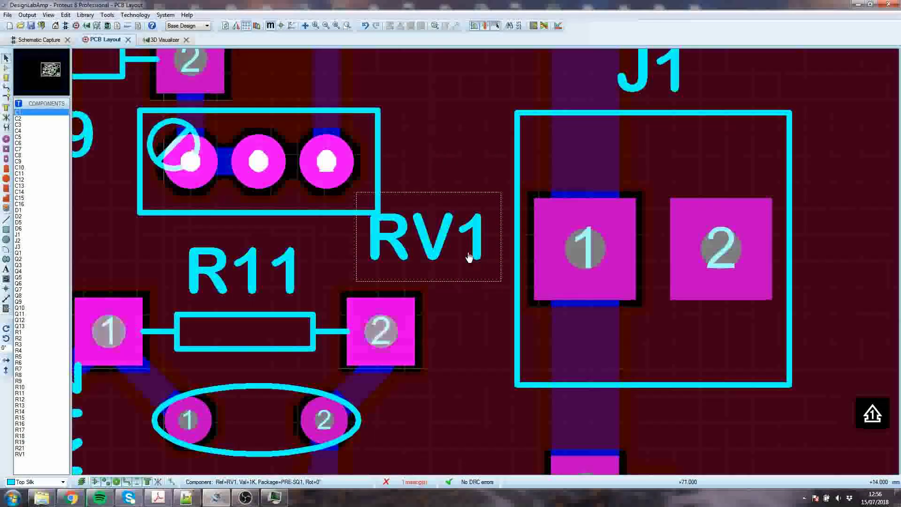
{"action": "left_click_drag", "start_coordinate": [485, 266], "coordinate": [512, 293]}
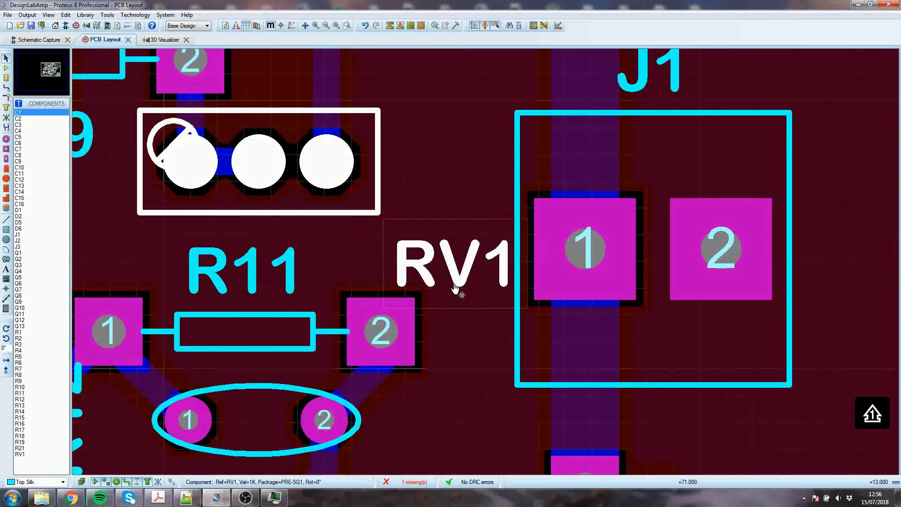
{"action": "scroll", "coordinate": [515, 186], "scroll_direction": "down", "scroll_amount": 2}
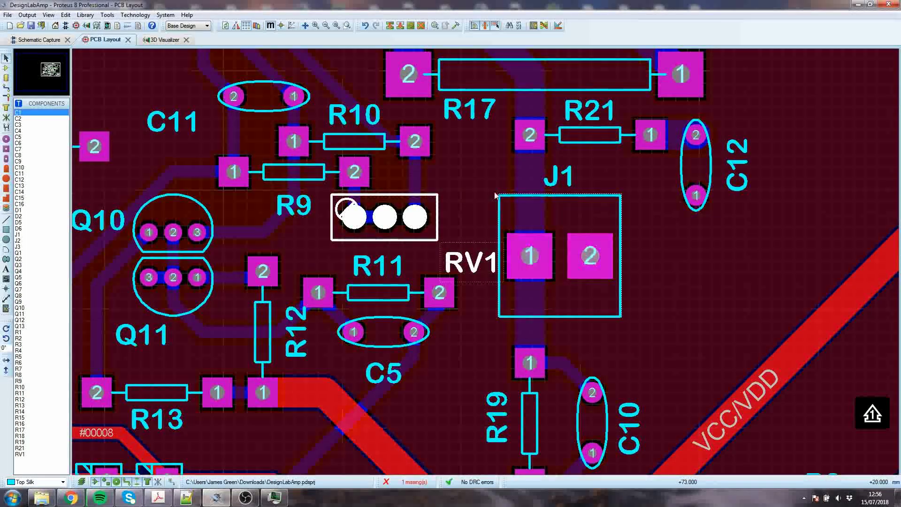
{"action": "left_click", "coordinate": [483, 174]}
{"action": "left_click", "coordinate": [473, 267]}
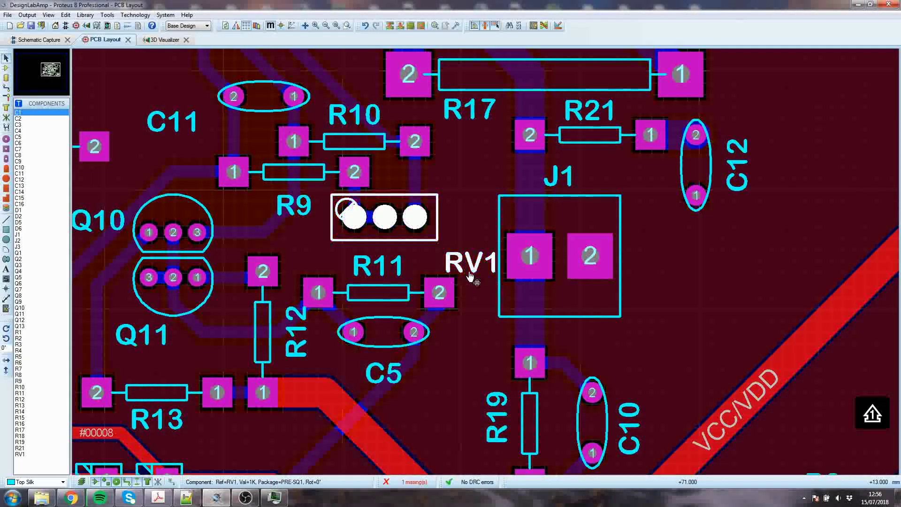
{"action": "key", "text": "XF86AudioLowerVolume"}
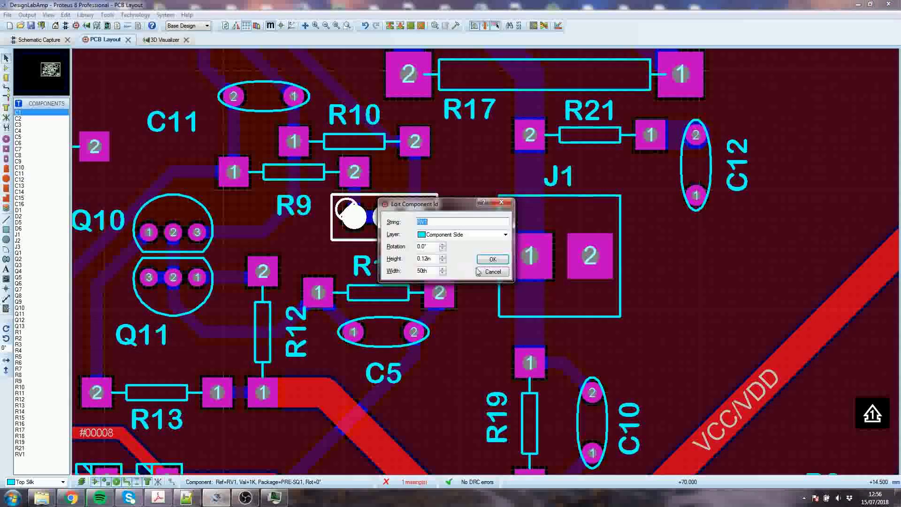
{"action": "left_click", "coordinate": [480, 273]}
{"action": "left_click_drag", "start_coordinate": [479, 272], "coordinate": [473, 255]}
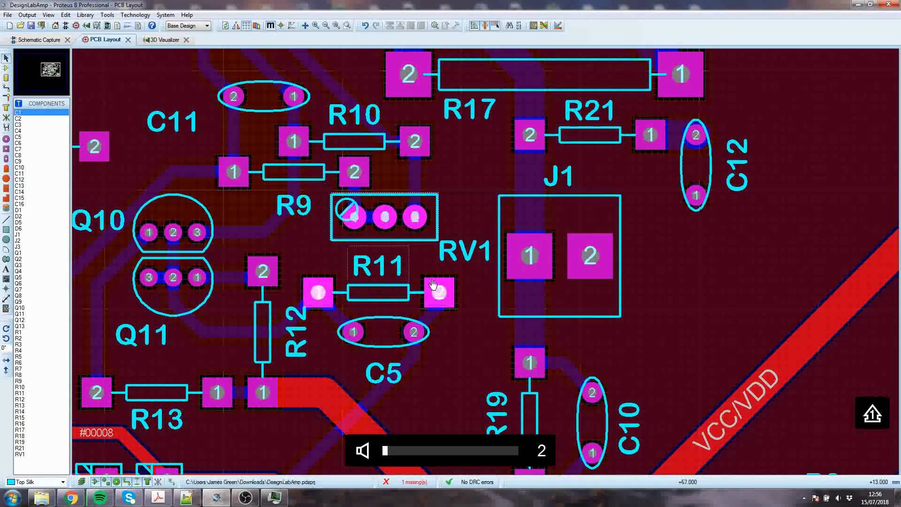
Move the R12 label down along its resistor so that it clears pad 1 of R11.
{"action": "scroll", "coordinate": [459, 274], "scroll_direction": "down", "scroll_amount": 2}
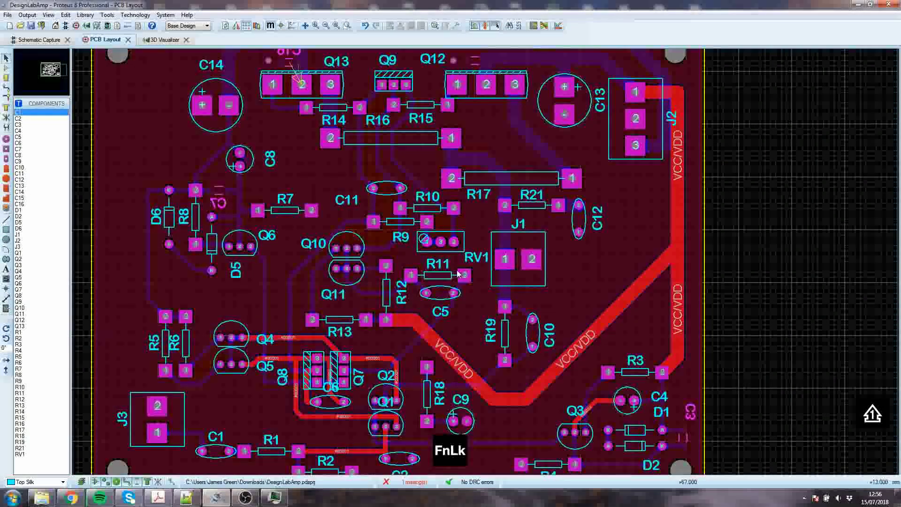
{"action": "scroll", "coordinate": [406, 297], "scroll_direction": "up", "scroll_amount": 4}
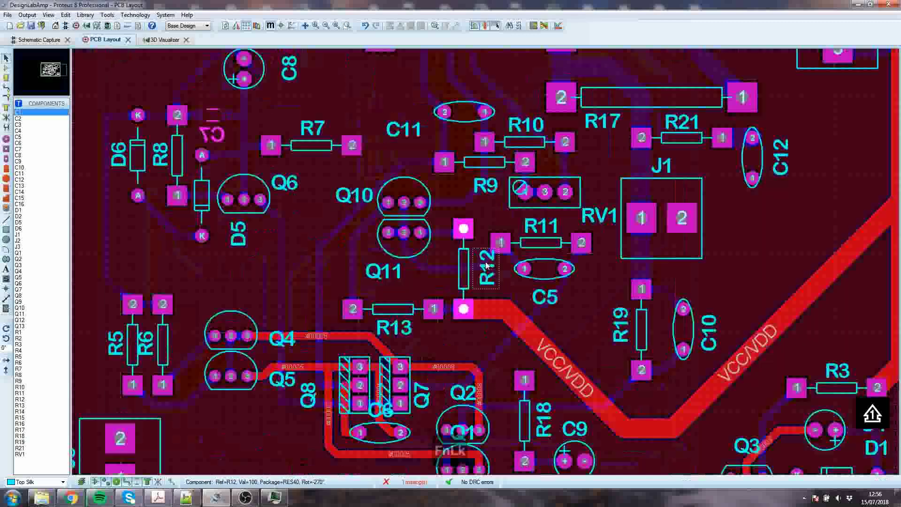
{"action": "scroll", "coordinate": [495, 261], "scroll_direction": "up", "scroll_amount": 1}
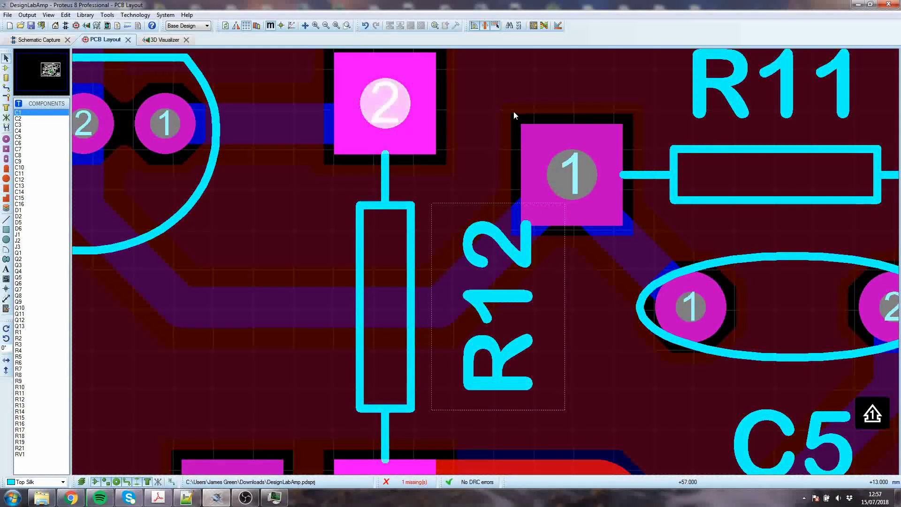
{"action": "left_click", "coordinate": [643, 238]}
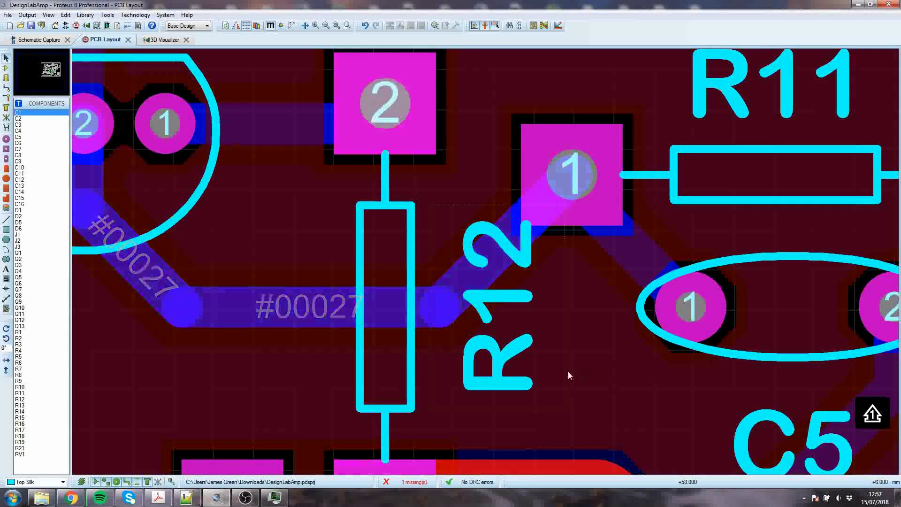
{"action": "left_click", "coordinate": [508, 314]}
{"action": "left_click_drag", "start_coordinate": [519, 286], "coordinate": [539, 302]}
{"action": "left_click", "coordinate": [610, 306]}
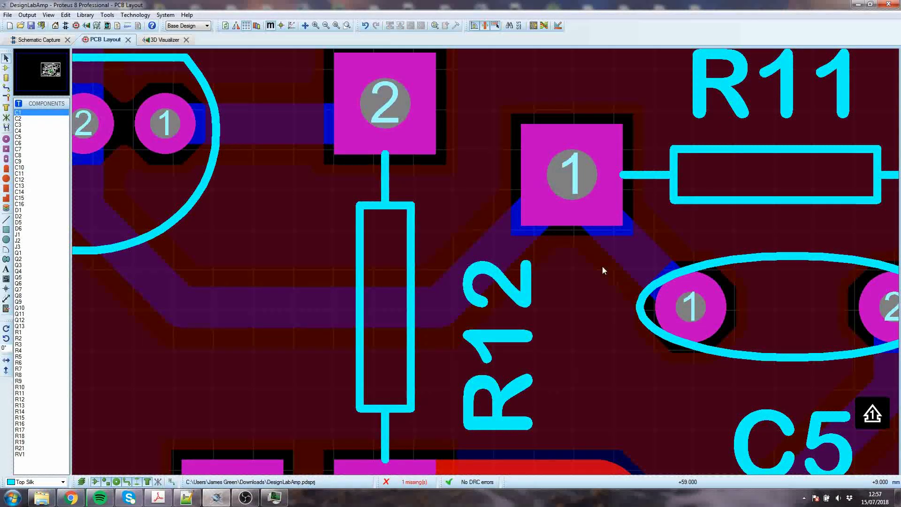
{"action": "scroll", "coordinate": [511, 273], "scroll_direction": "down", "scroll_amount": 3}
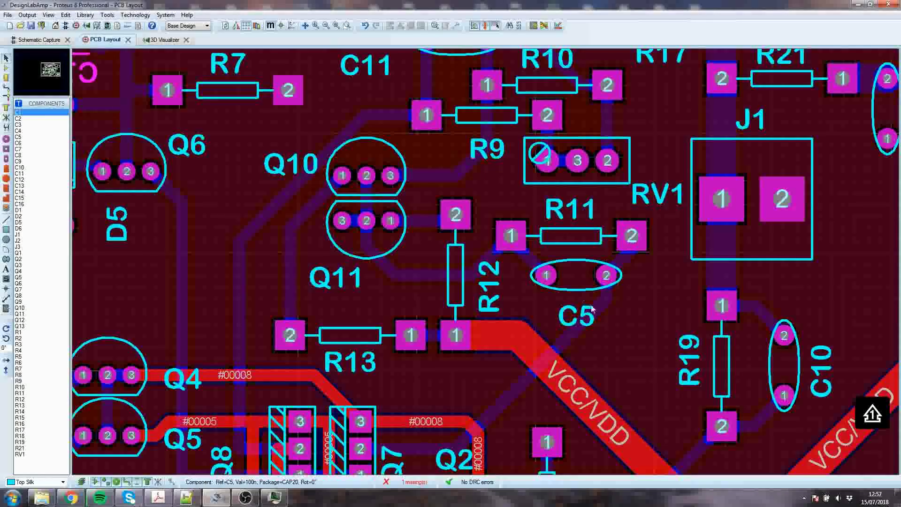
Move the Q1 label out of Q2's outline to the empty area beside Q1's lower left edge.
{"action": "scroll", "coordinate": [592, 309], "scroll_direction": "down", "scroll_amount": 3}
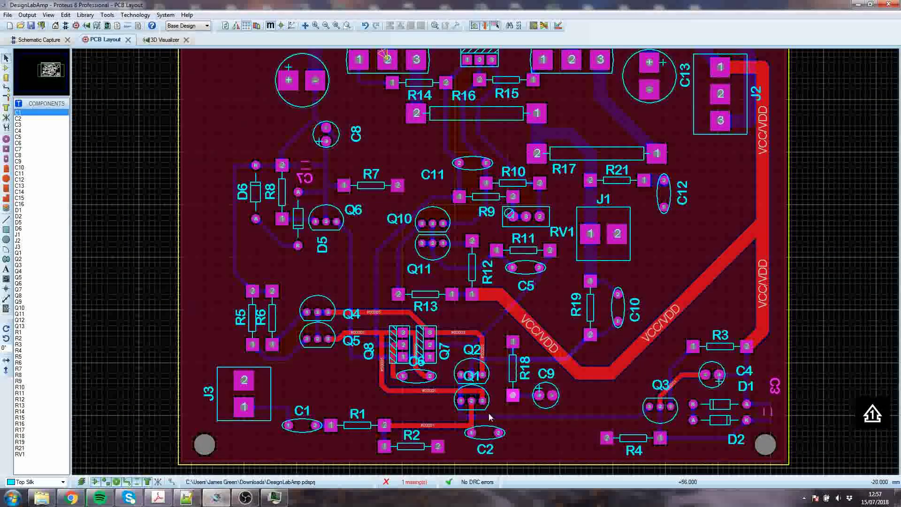
{"action": "scroll", "coordinate": [479, 390], "scroll_direction": "up", "scroll_amount": 1}
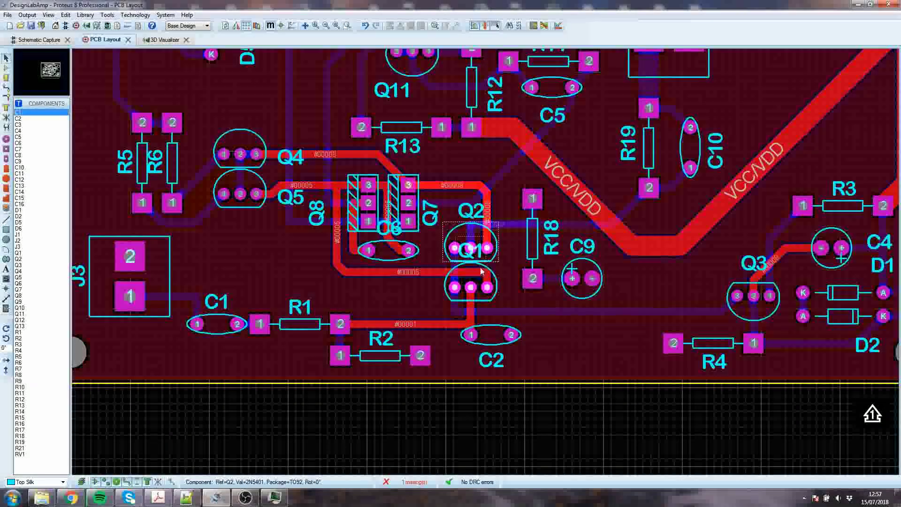
{"action": "scroll", "coordinate": [475, 275], "scroll_direction": "up", "scroll_amount": 3}
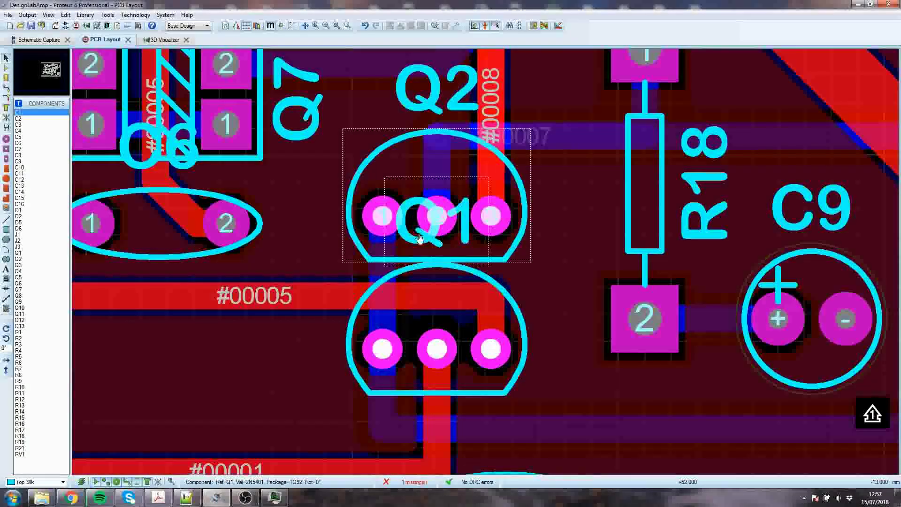
{"action": "left_click", "coordinate": [469, 235]}
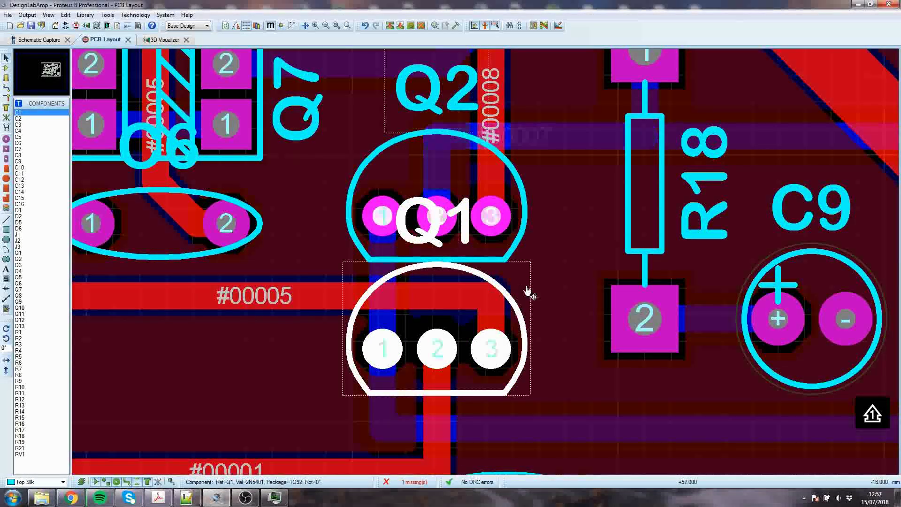
{"action": "left_click_drag", "start_coordinate": [456, 225], "coordinate": [287, 382]}
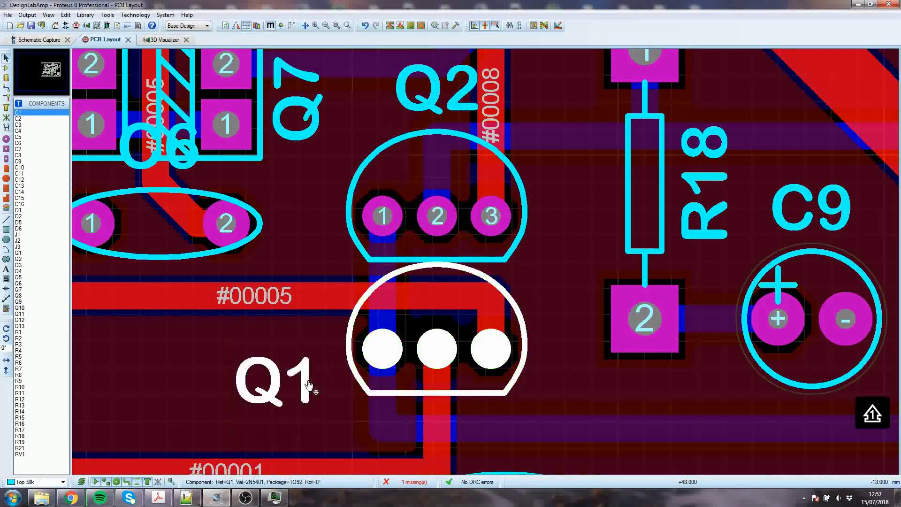
{"action": "left_click", "coordinate": [426, 97]}
{"action": "mouse_move", "coordinate": [426, 97]}
{"action": "left_mouse_down"}
{"action": "mouse_move", "coordinate": [549, 151]}
{"action": "mouse_move", "coordinate": [615, 221]}
{"action": "mouse_move", "coordinate": [592, 197]}
{"action": "mouse_move", "coordinate": [571, 196]}
{"action": "mouse_move", "coordinate": [385, 220]}
{"action": "mouse_move", "coordinate": [300, 221]}
{"action": "mouse_move", "coordinate": [330, 168]}
{"action": "mouse_move", "coordinate": [422, 83]}
{"action": "left_mouse_up"}
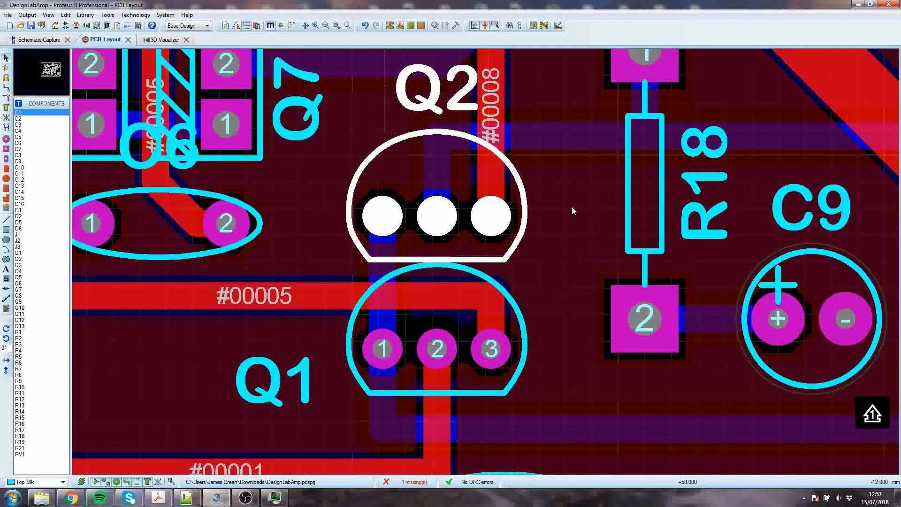
Route the missing -VCC connection on Bottom Copper with the DEFAULT trace style, from pin 1 of C16 to the wide track above Q13's pin 2.
{"action": "scroll", "coordinate": [571, 207], "scroll_direction": "down", "scroll_amount": 1}
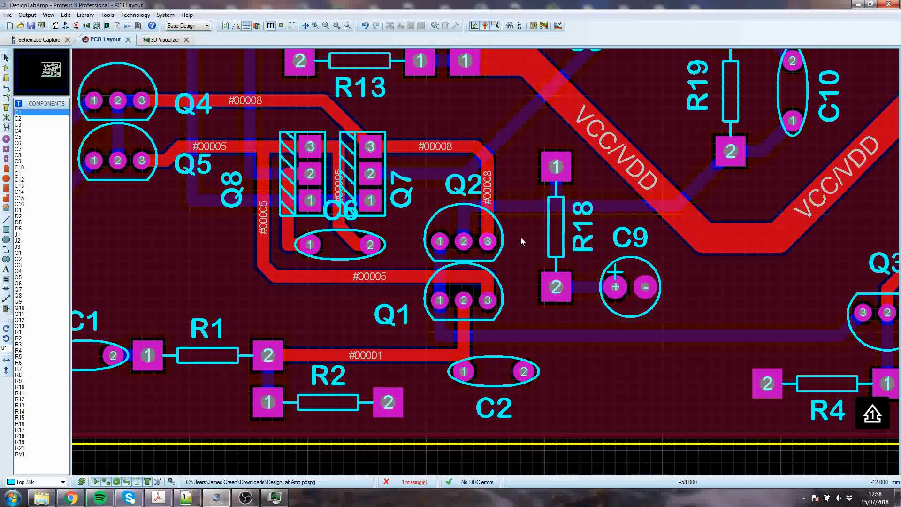
{"action": "scroll", "coordinate": [520, 242], "scroll_direction": "down", "scroll_amount": 5}
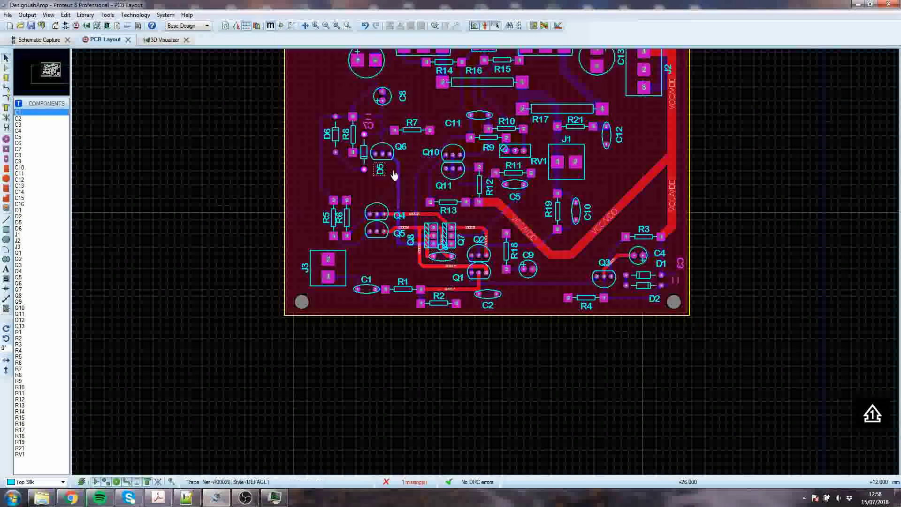
{"action": "scroll", "coordinate": [483, 259], "scroll_direction": "down", "scroll_amount": 1}
{"action": "scroll", "coordinate": [507, 234], "scroll_direction": "up", "scroll_amount": 1}
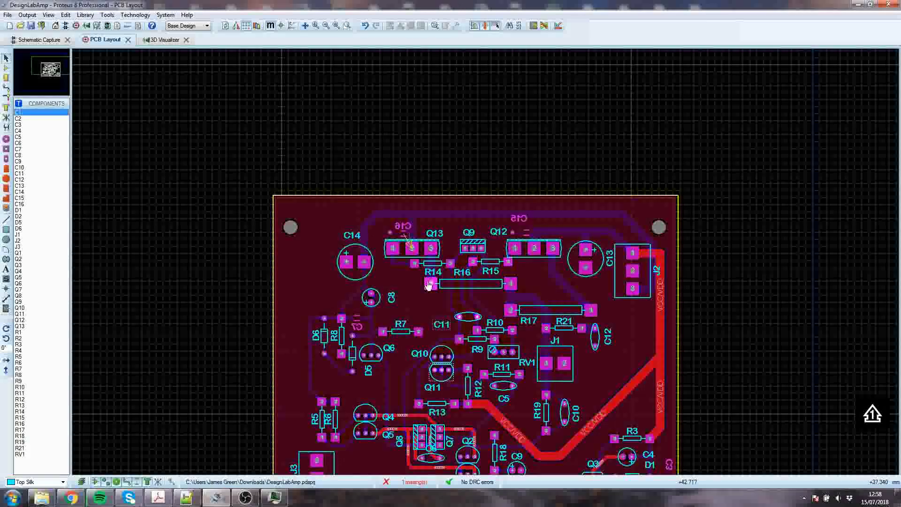
{"action": "scroll", "coordinate": [405, 234], "scroll_direction": "up", "scroll_amount": 4}
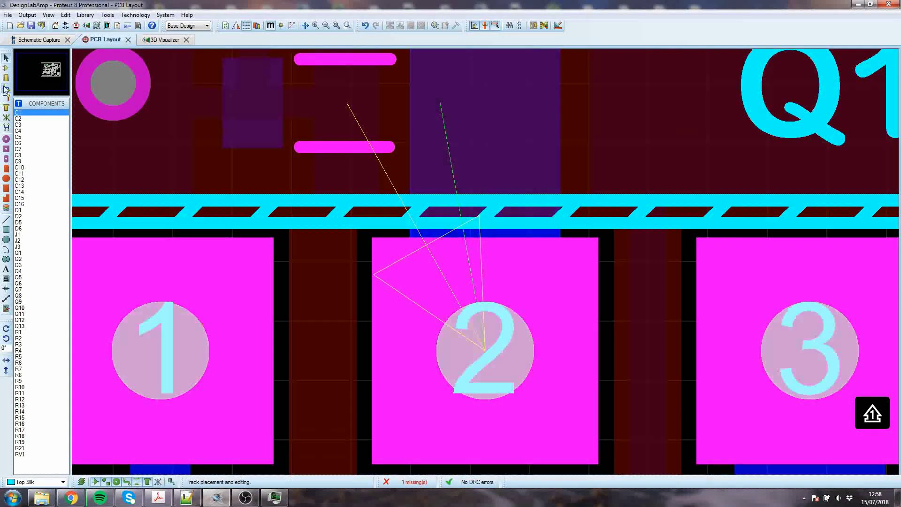
{"action": "left_click", "coordinate": [6, 89]}
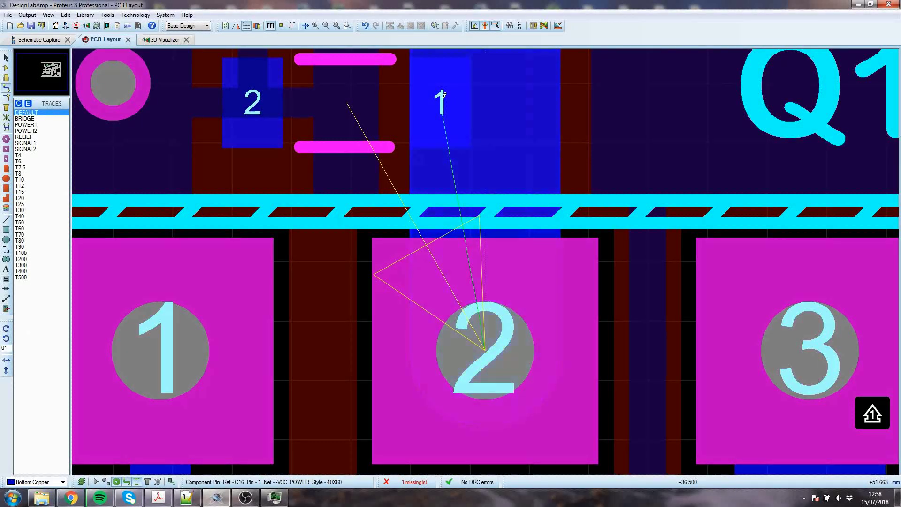
{"action": "left_click", "coordinate": [460, 102]}
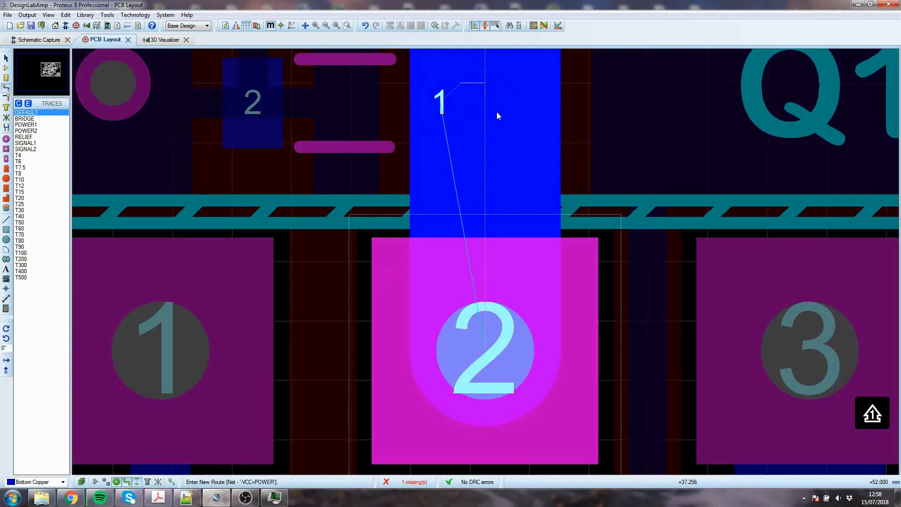
{"action": "key", "text": "Escape"}
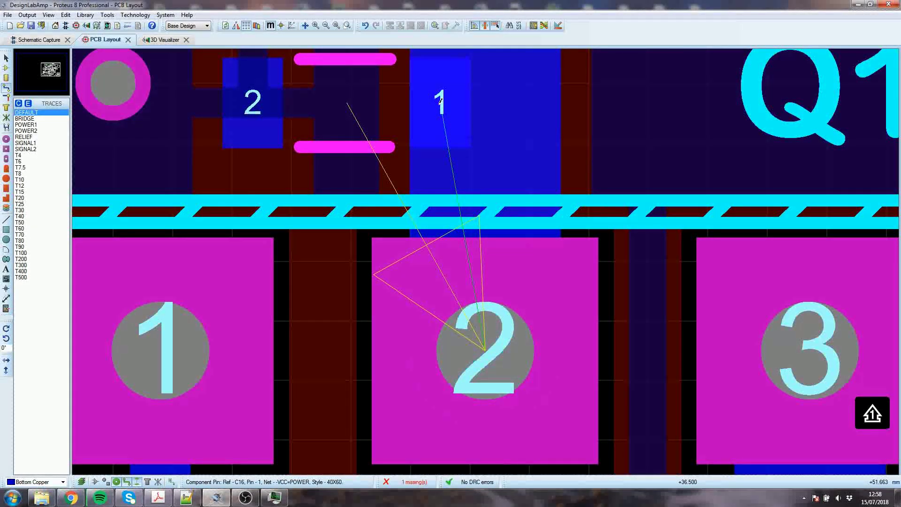
{"action": "key", "text": "o"}
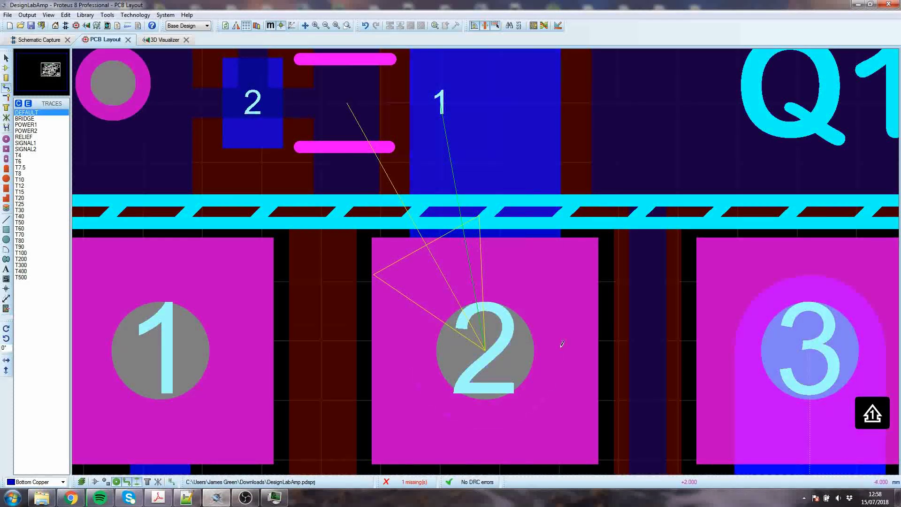
{"action": "left_click", "coordinate": [442, 100]}
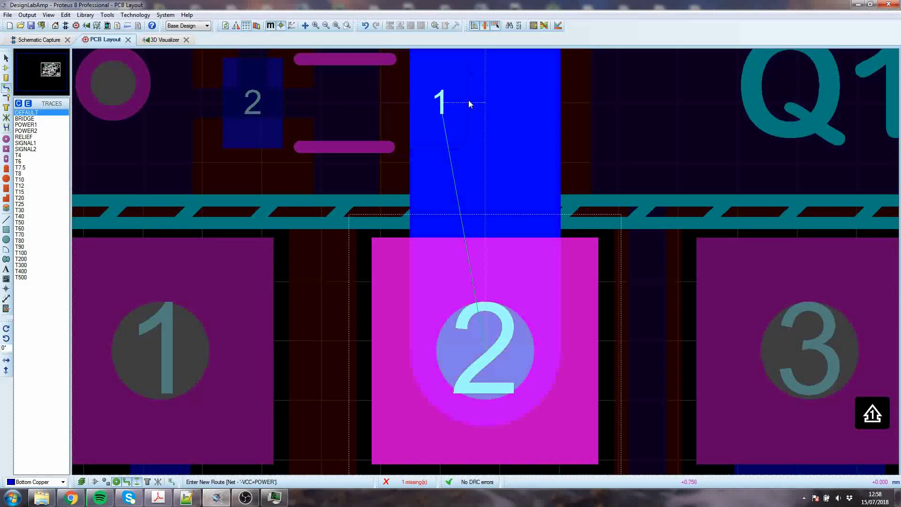
{"action": "left_click", "coordinate": [481, 101]}
{"action": "right_click", "coordinate": [481, 101]}
{"action": "scroll", "coordinate": [576, 153], "scroll_direction": "down", "scroll_amount": 3}
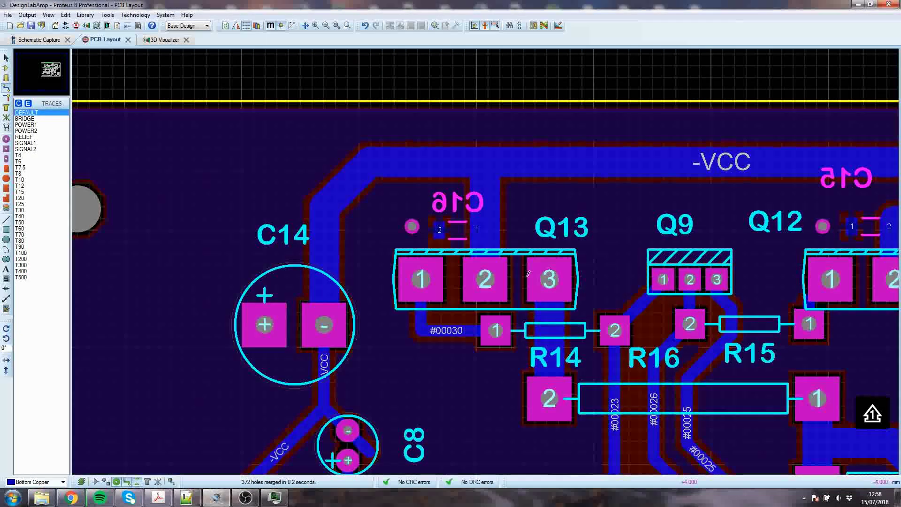
Check over the routed board and save the project.
{"action": "scroll", "coordinate": [686, 361], "scroll_direction": "down", "scroll_amount": 5}
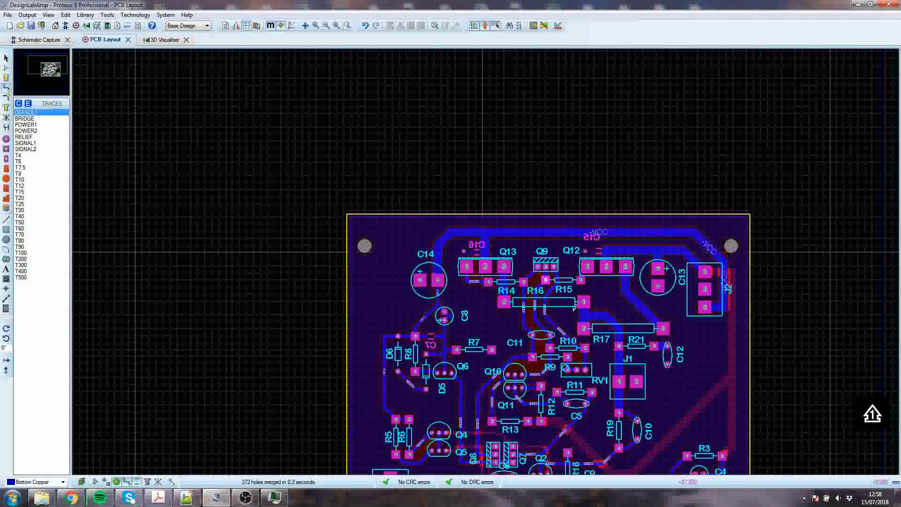
{"action": "scroll", "coordinate": [438, 332], "scroll_direction": "up", "scroll_amount": 2}
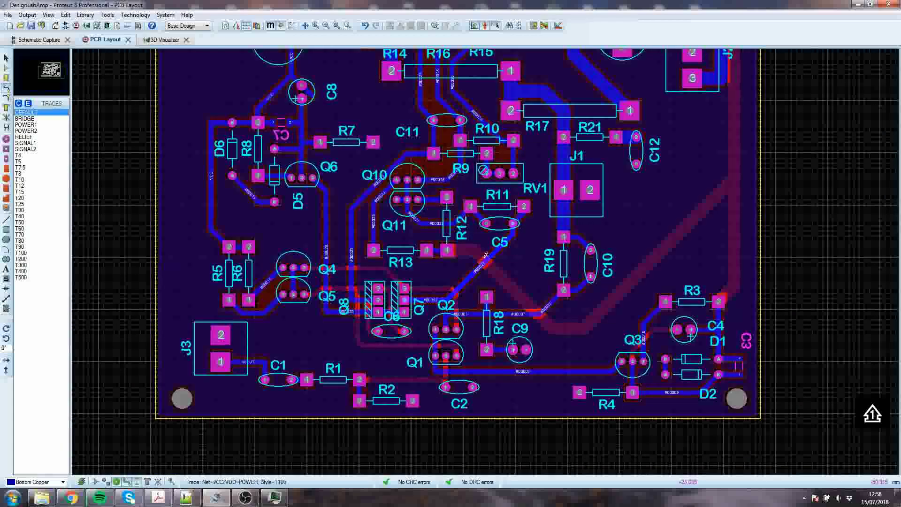
{"action": "right_click", "coordinate": [464, 176]}
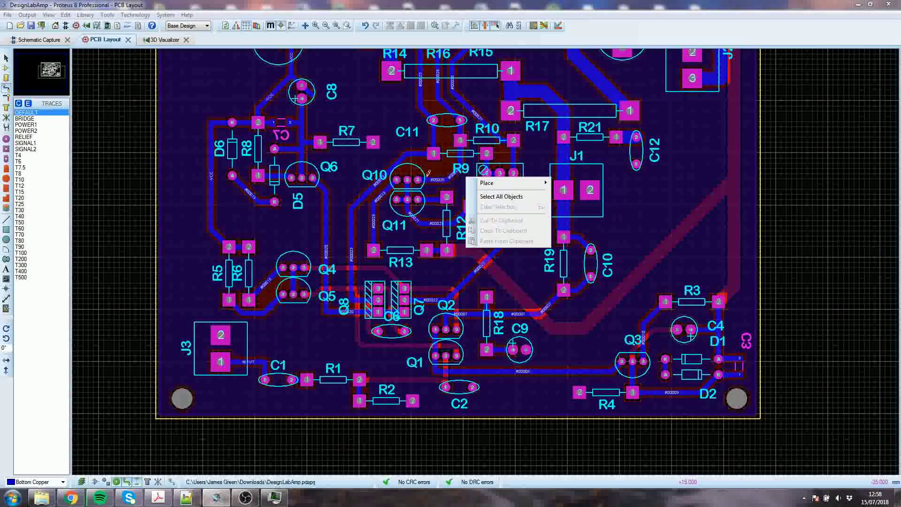
{"action": "left_click", "coordinate": [460, 178]}
{"action": "key", "text": "Escape"}
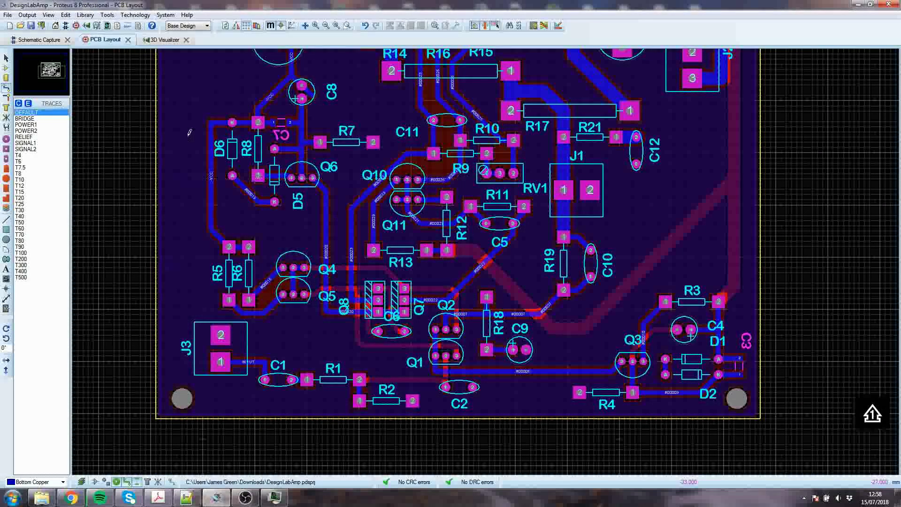
{"action": "left_click", "coordinate": [30, 26]}
Examine Q1's pin numbering on the board and its symbol in the schematic's input stage.
{"action": "scroll", "coordinate": [479, 346], "scroll_direction": "up", "scroll_amount": 3}
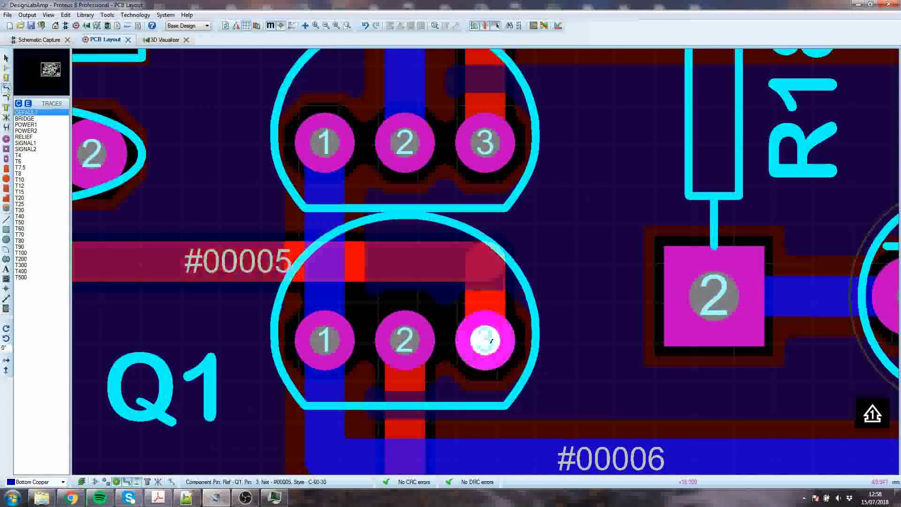
{"action": "left_click", "coordinate": [27, 41]}
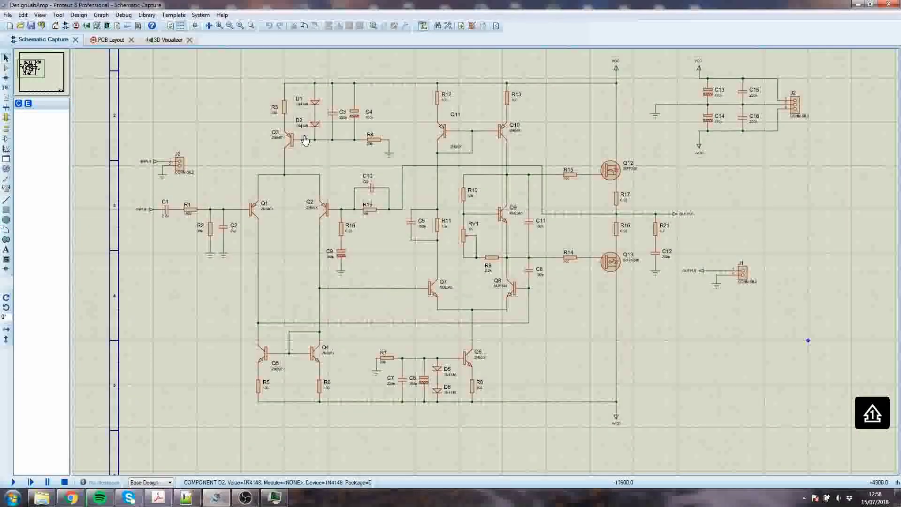
{"action": "scroll", "coordinate": [258, 212], "scroll_direction": "up", "scroll_amount": 2}
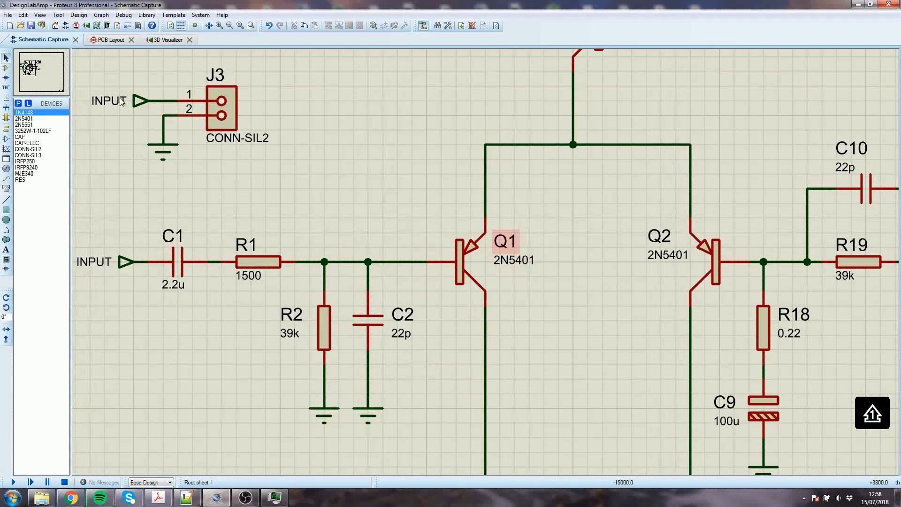
{"action": "scroll", "coordinate": [404, 155], "scroll_direction": "down", "scroll_amount": 3}
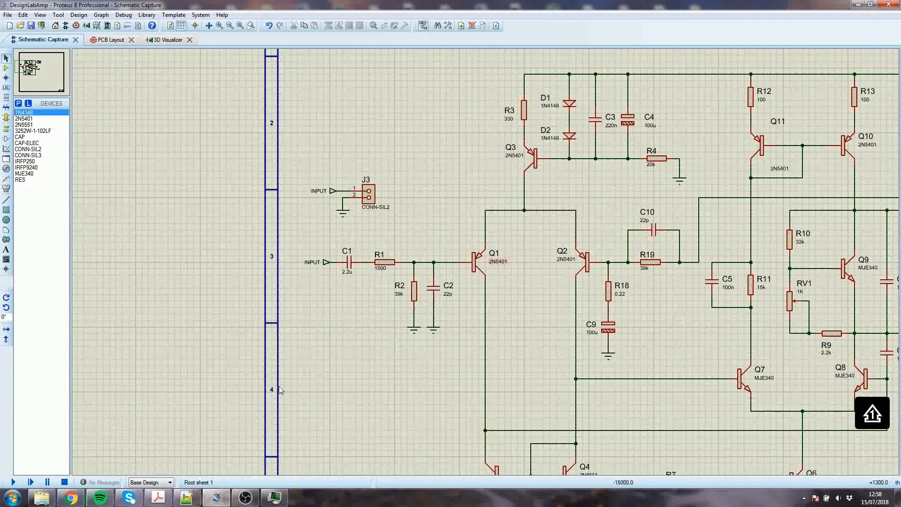
Switch to Chrome, search the web for "2n5401" and open the Onsemi datasheet to check the transistor's pinout.
{"action": "left_click", "coordinate": [70, 498]}
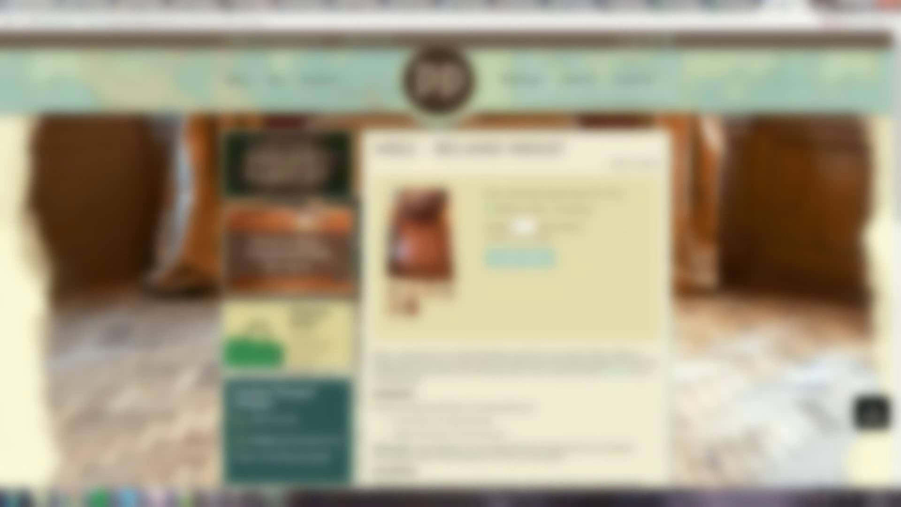
{"action": "left_click", "coordinate": [821, 6]}
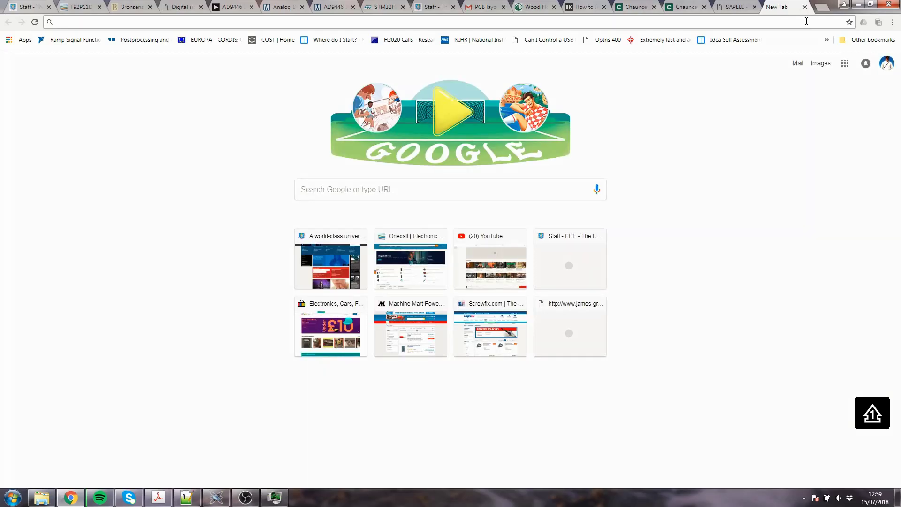
{"action": "type", "text": "2n5401"}
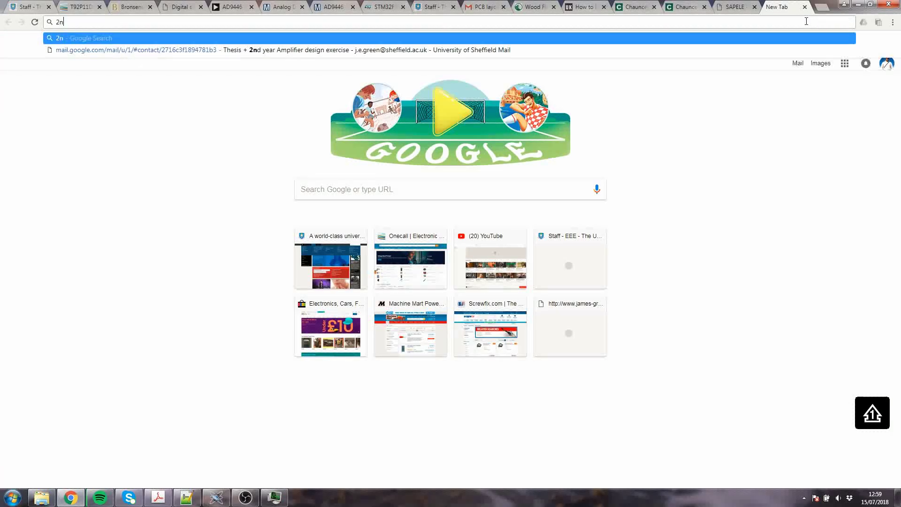
{"action": "key", "text": "Return"}
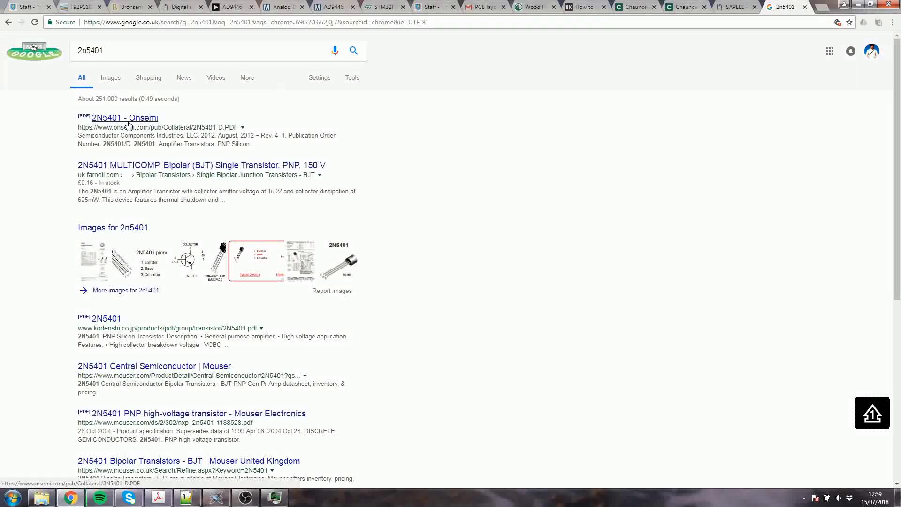
{"action": "left_click", "coordinate": [137, 120]}
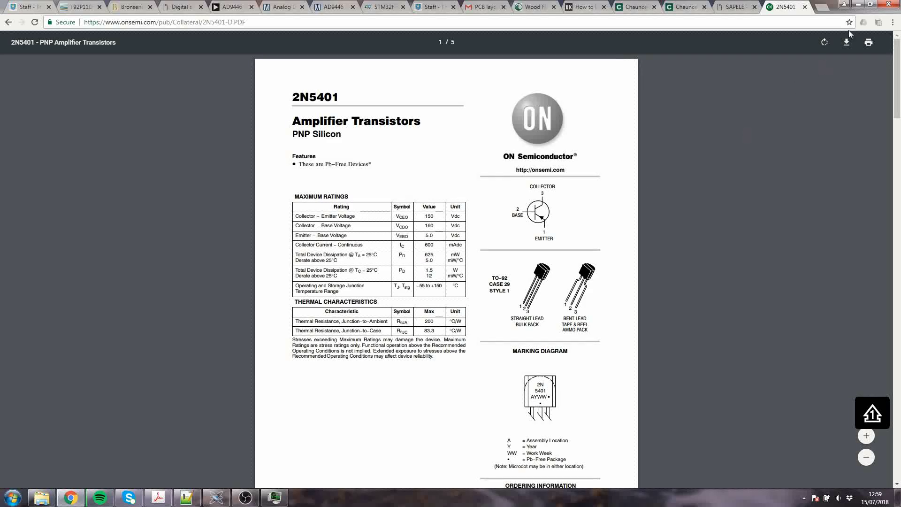
Return to the Proteus schematic and examine how the transistors Q1 and Q2 connect to the surrounding amplifier stages.
{"action": "left_click", "coordinate": [859, 6]}
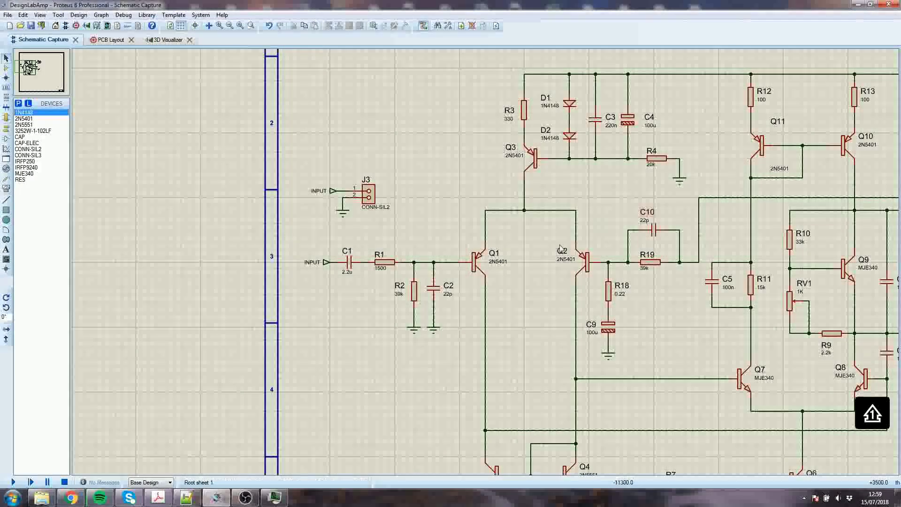
{"action": "scroll", "coordinate": [538, 263], "scroll_direction": "down", "scroll_amount": 1}
{"action": "scroll", "coordinate": [538, 263], "scroll_direction": "up", "scroll_amount": 1}
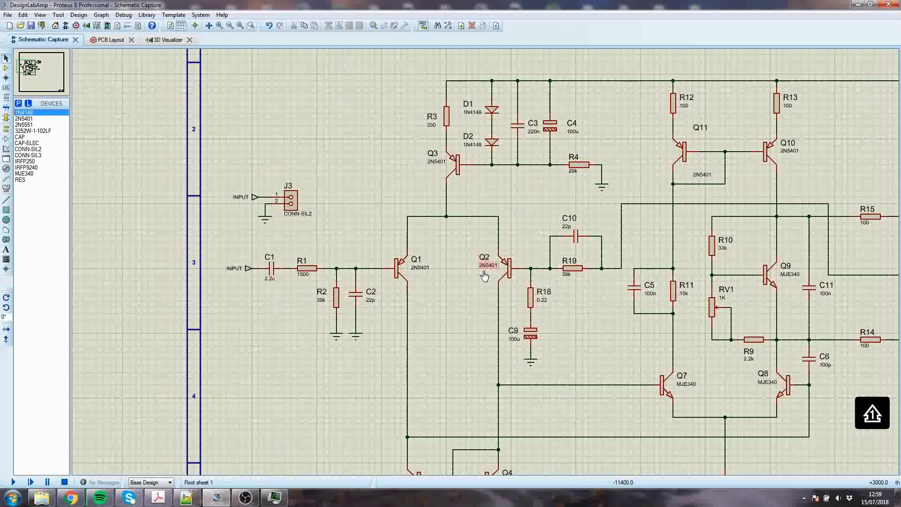
{"action": "scroll", "coordinate": [495, 268], "scroll_direction": "down", "scroll_amount": 2}
{"action": "scroll", "coordinate": [539, 262], "scroll_direction": "up", "scroll_amount": 2}
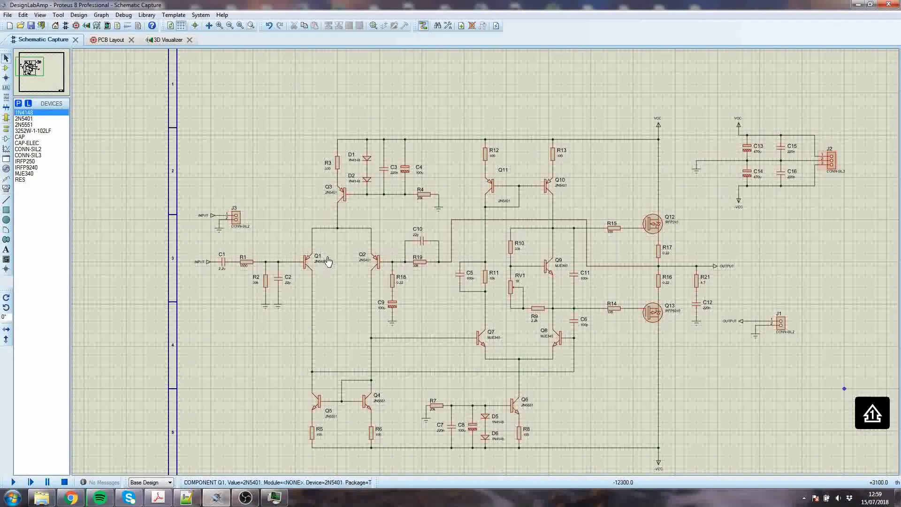
{"action": "scroll", "coordinate": [485, 263], "scroll_direction": "up", "scroll_amount": 1}
{"action": "scroll", "coordinate": [507, 261], "scroll_direction": "down", "scroll_amount": 1}
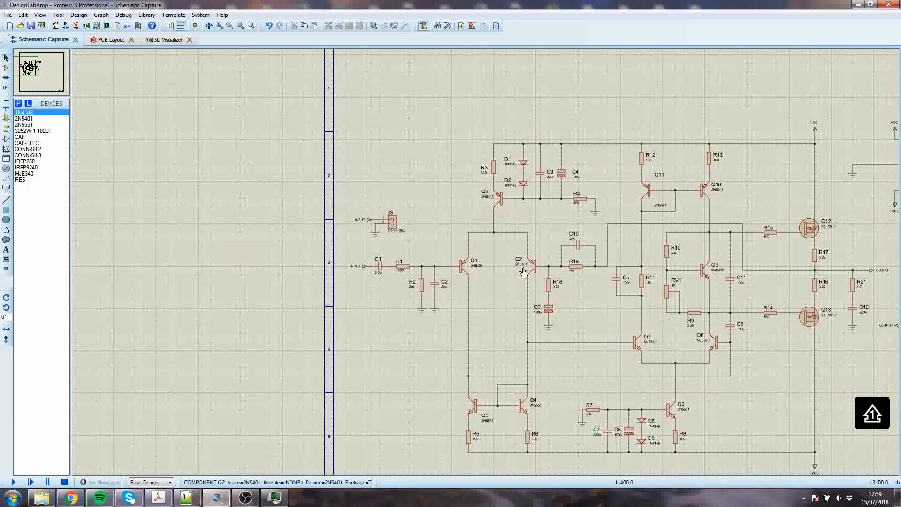
{"action": "scroll", "coordinate": [544, 281], "scroll_direction": "up", "scroll_amount": 1}
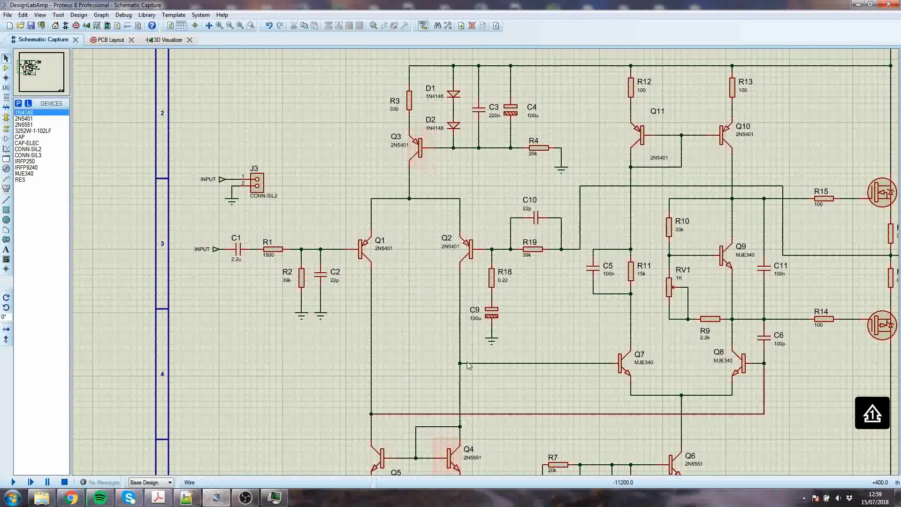
{"action": "scroll", "coordinate": [460, 458], "scroll_direction": "down", "scroll_amount": 1}
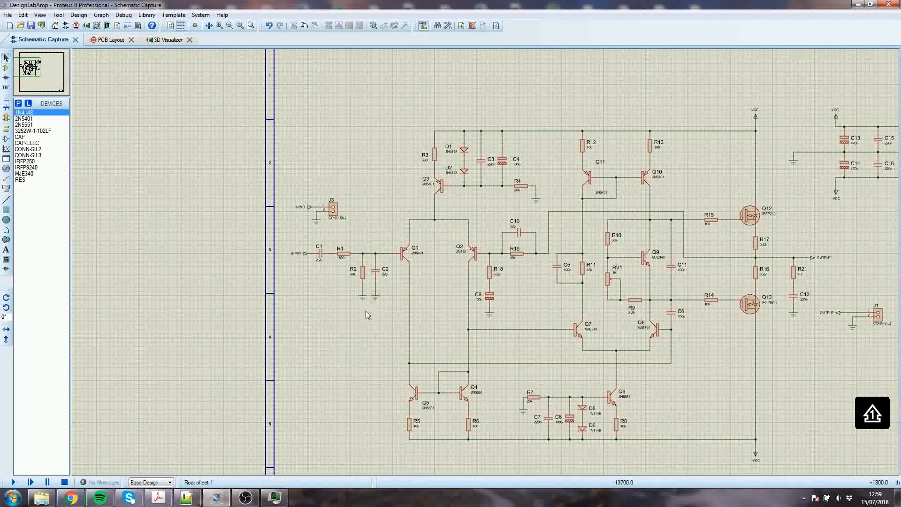
Check the current source with Windows Calculator, dividing 0.7 by R3's 330 ohms and multiplying the result by 25, then close the calculator.
{"action": "scroll", "coordinate": [486, 266], "scroll_direction": "up", "scroll_amount": 1}
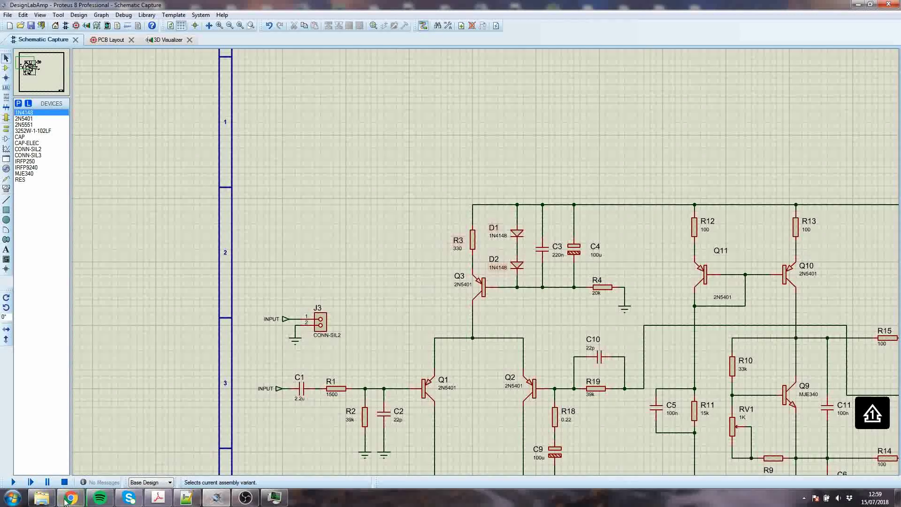
{"action": "left_click", "coordinate": [13, 498]}
{"action": "left_click", "coordinate": [53, 216]}
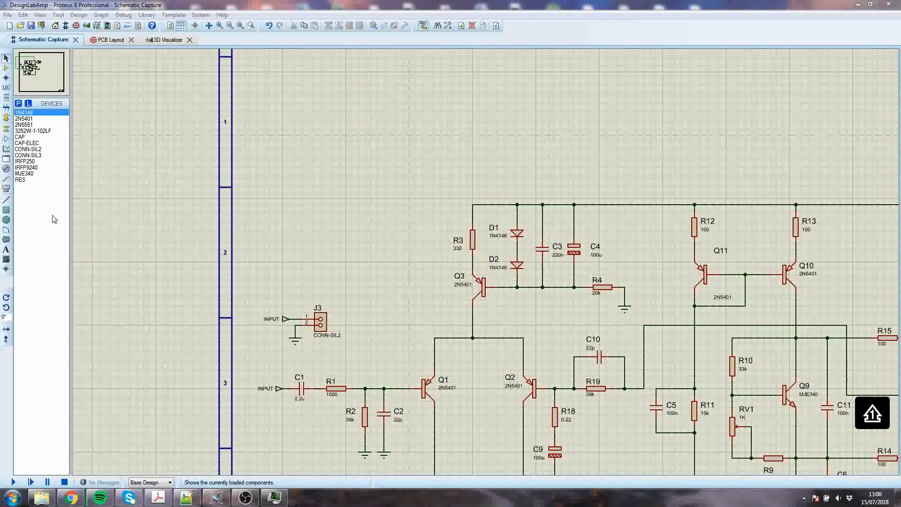
{"action": "type", "text": "0.7"}
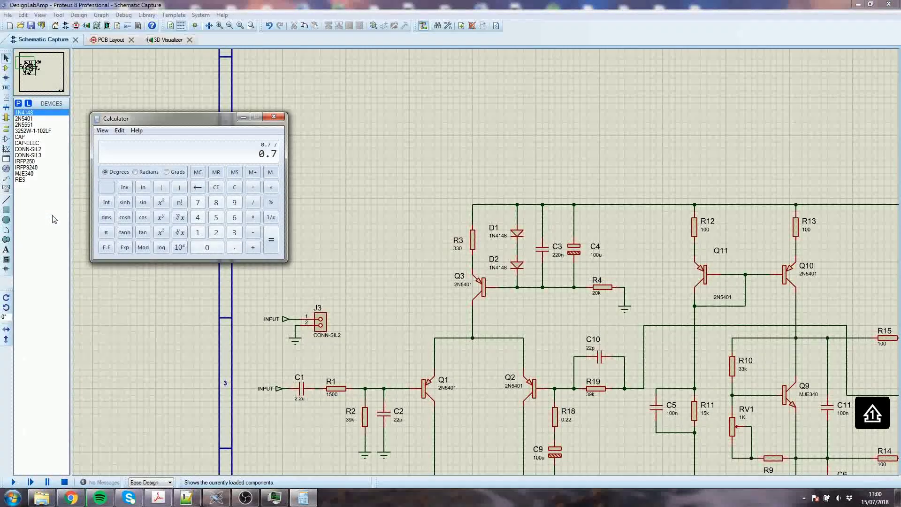
{"action": "key", "text": "Return"}
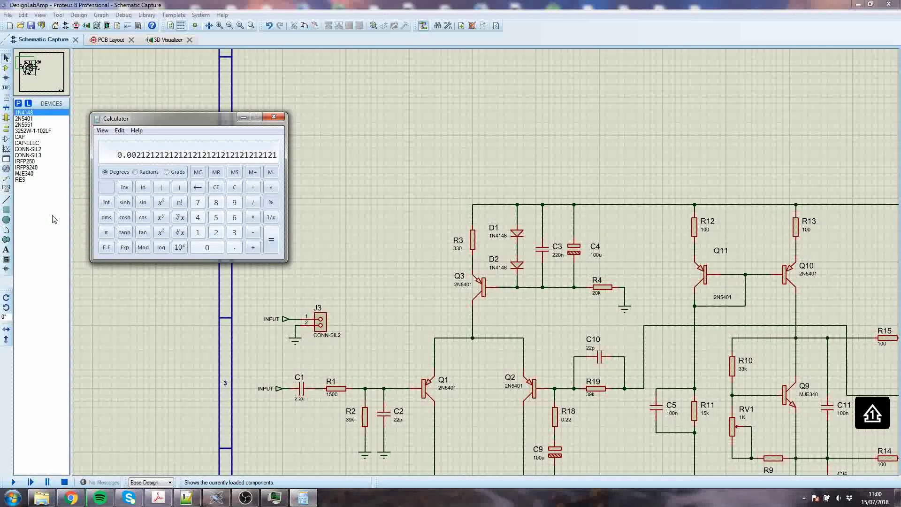
{"action": "type", "text": "*2"}
{"action": "key", "text": "Return"}
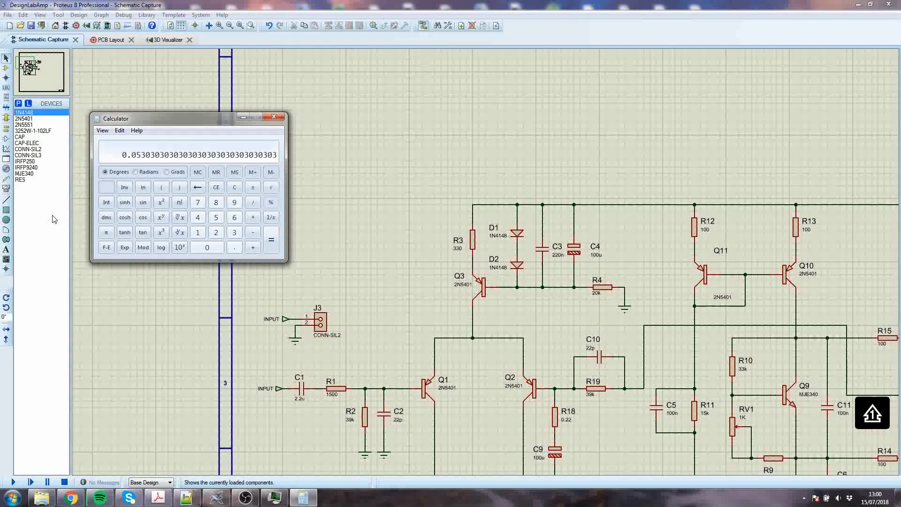
{"action": "left_click", "coordinate": [217, 188]}
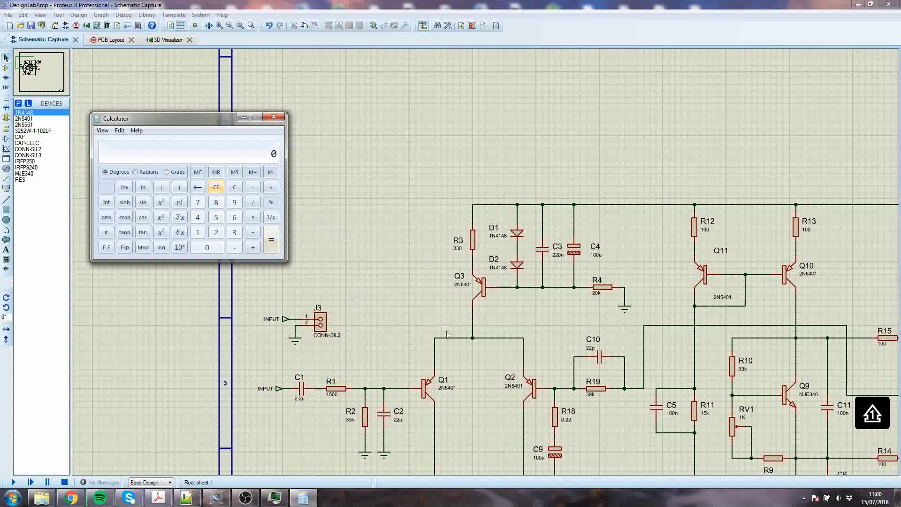
{"action": "left_click", "coordinate": [273, 117]}
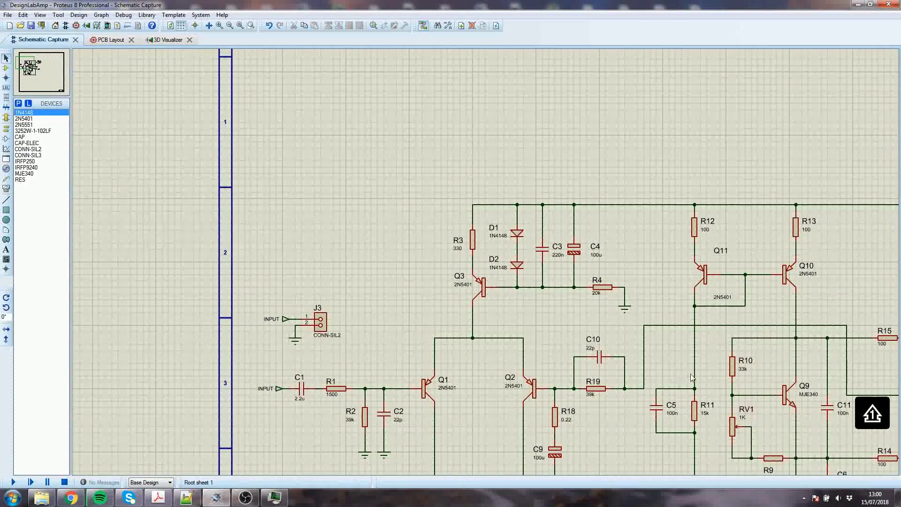
Examine the schematic's Q6, Q7 and Q8 stage and the Q10 and Q11 current mirror.
{"action": "scroll", "coordinate": [624, 392], "scroll_direction": "down", "scroll_amount": 2}
{"action": "scroll", "coordinate": [624, 392], "scroll_direction": "up", "scroll_amount": 3}
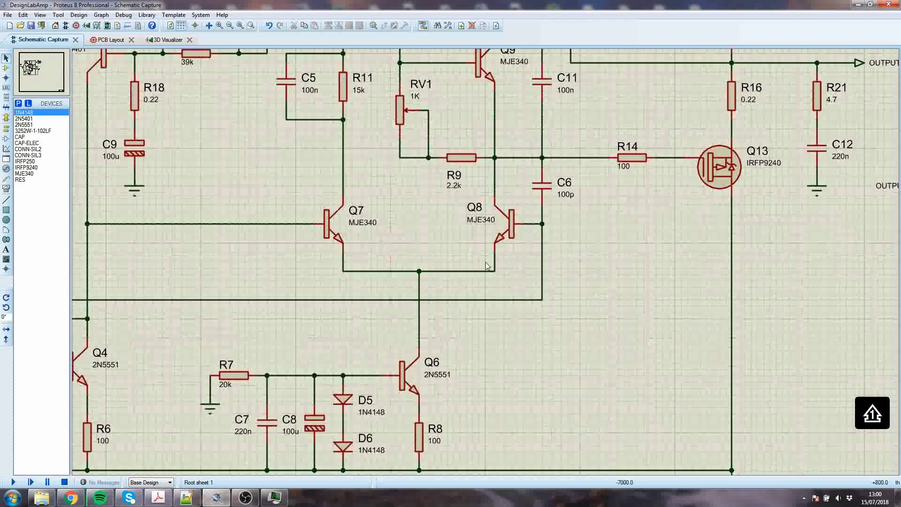
{"action": "scroll", "coordinate": [485, 262], "scroll_direction": "up", "scroll_amount": 1}
{"action": "scroll", "coordinate": [485, 262], "scroll_direction": "down", "scroll_amount": 2}
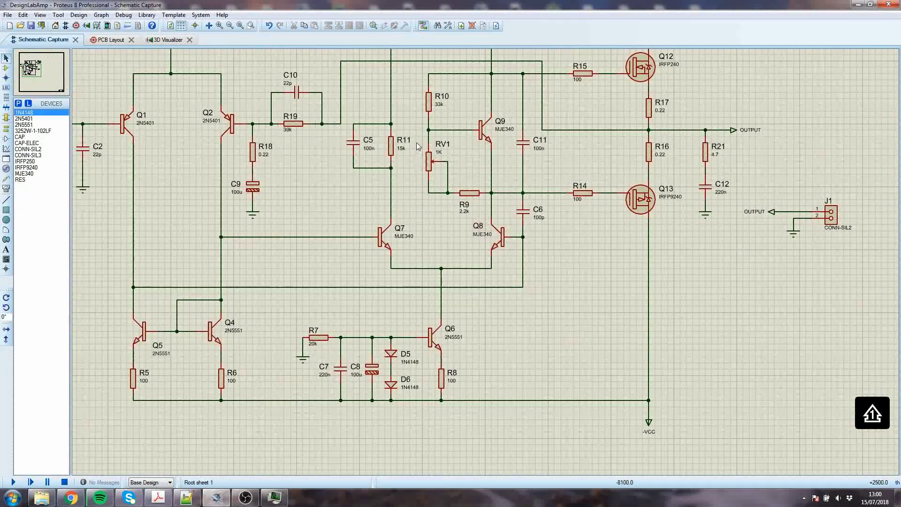
{"action": "scroll", "coordinate": [423, 120], "scroll_direction": "down", "scroll_amount": 1}
{"action": "scroll", "coordinate": [497, 268], "scroll_direction": "up", "scroll_amount": 1}
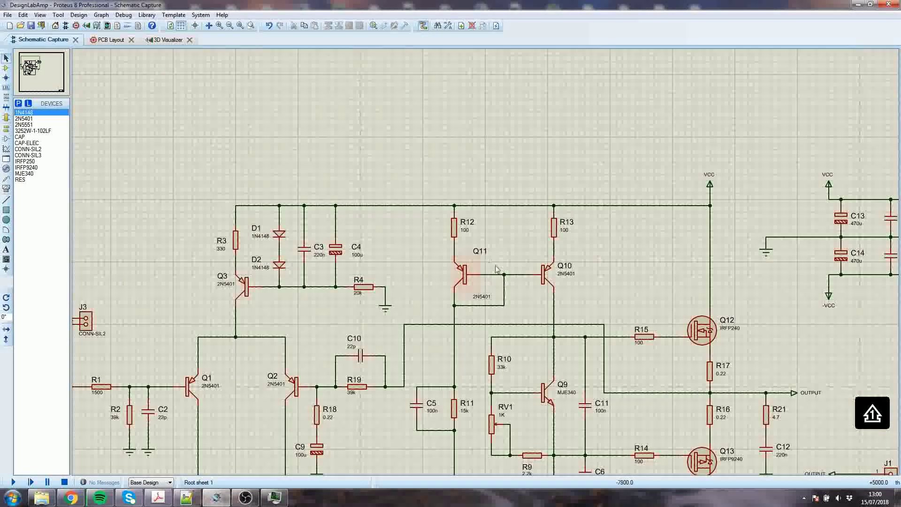
{"action": "scroll", "coordinate": [544, 277], "scroll_direction": "down", "scroll_amount": 1}
{"action": "scroll", "coordinate": [527, 291], "scroll_direction": "down", "scroll_amount": 1}
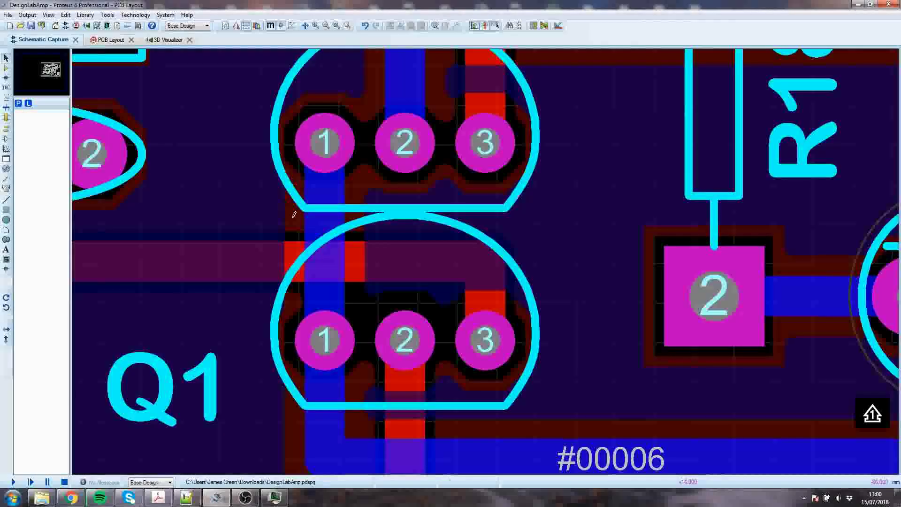
In the PCB layout, try the S-80-40 square through-hole pad style on Q1's pins 1 and 2.
{"action": "scroll", "coordinate": [484, 261], "scroll_direction": "down", "scroll_amount": 2}
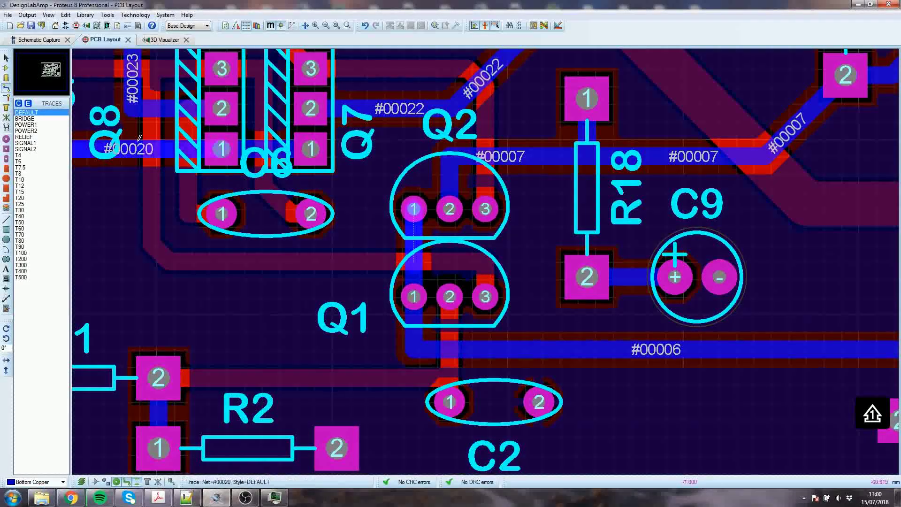
{"action": "left_click", "coordinate": [6, 149]}
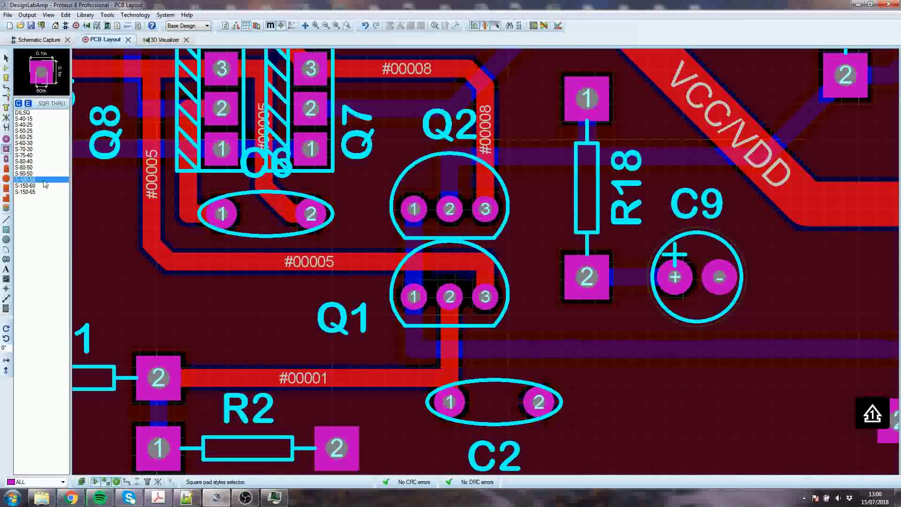
{"action": "left_click", "coordinate": [53, 161]}
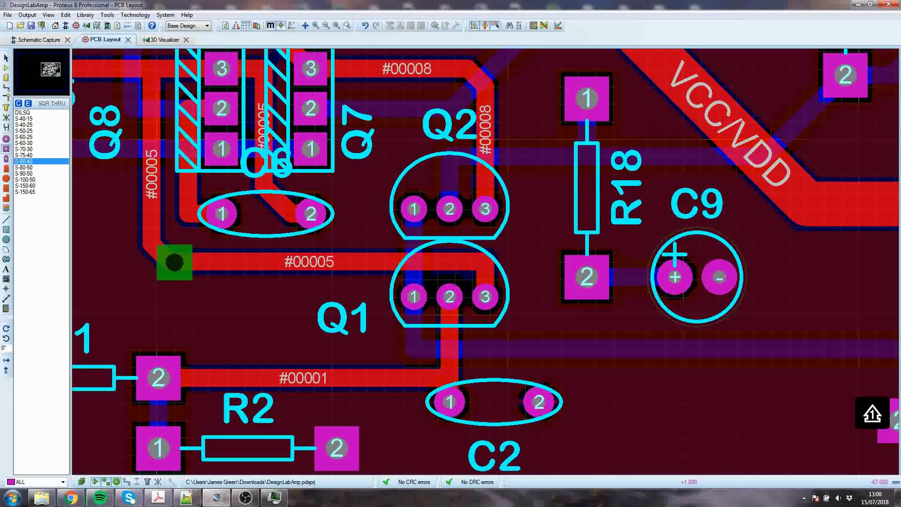
{"action": "left_click", "coordinate": [414, 296]}
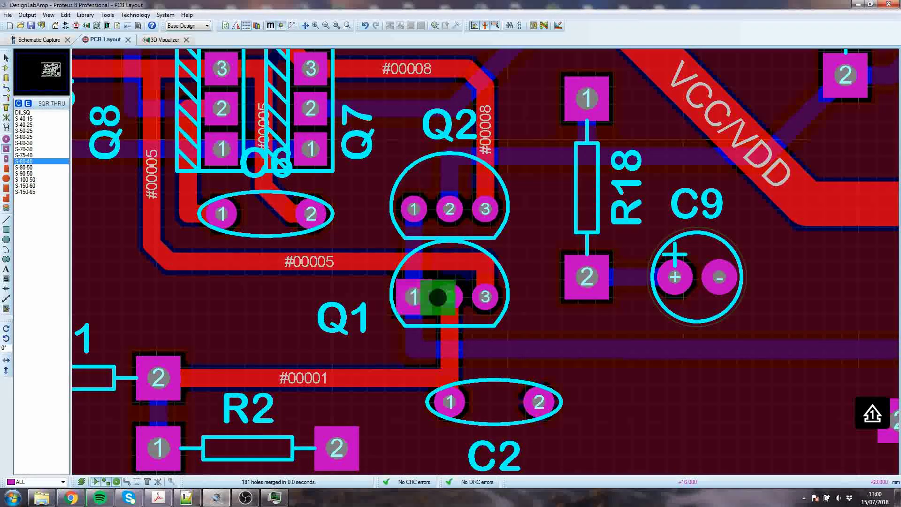
{"action": "left_click", "coordinate": [450, 296]}
{"action": "scroll", "coordinate": [453, 308], "scroll_direction": "up", "scroll_amount": 2}
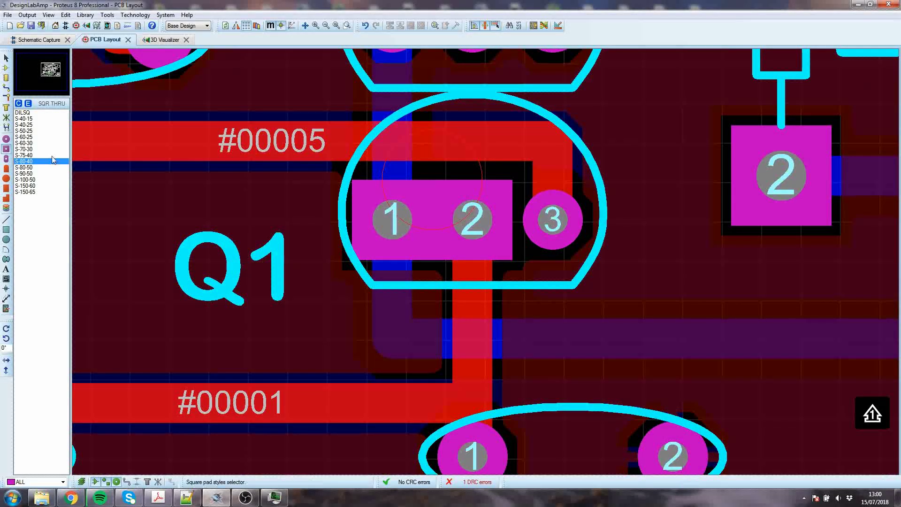
Try the smaller S-60-30 square pad style on all three of Q1's pins.
{"action": "left_click", "coordinate": [24, 142]}
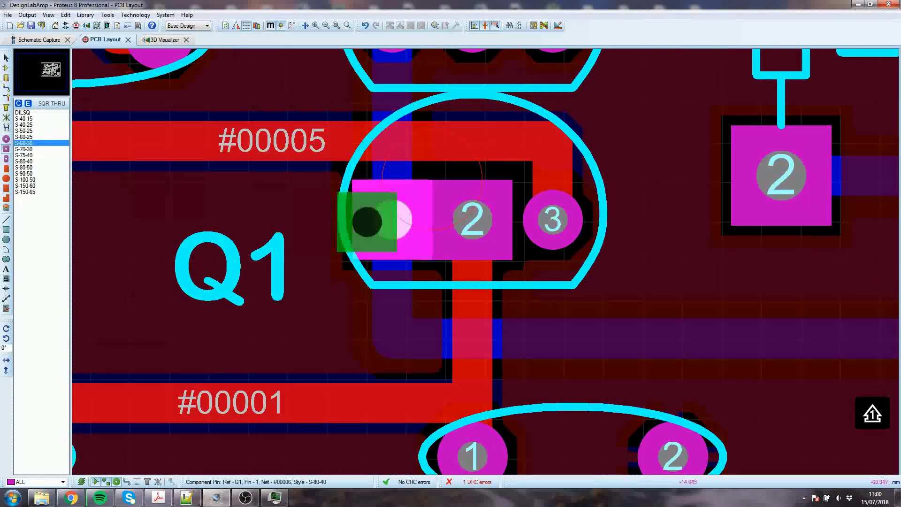
{"action": "left_click", "coordinate": [405, 224]}
{"action": "left_click", "coordinate": [473, 221]}
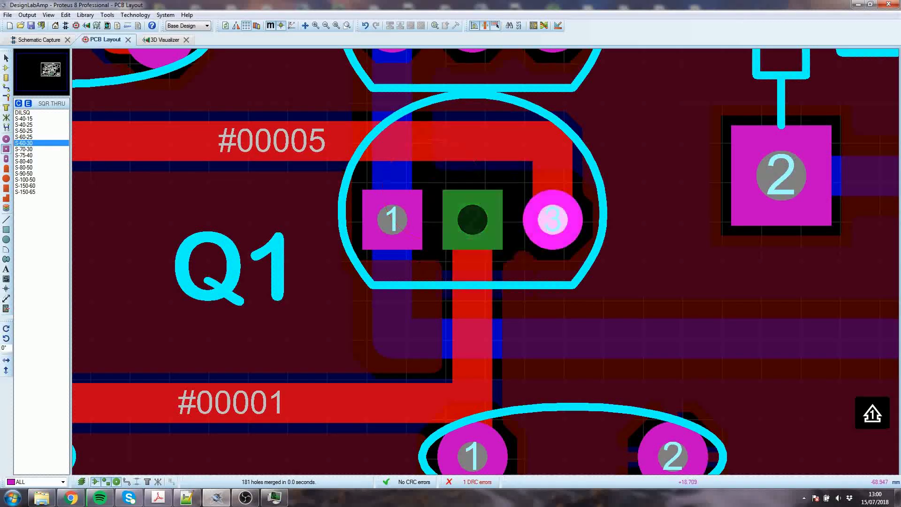
{"action": "left_click", "coordinate": [553, 220]}
{"action": "right_click", "coordinate": [740, 282]}
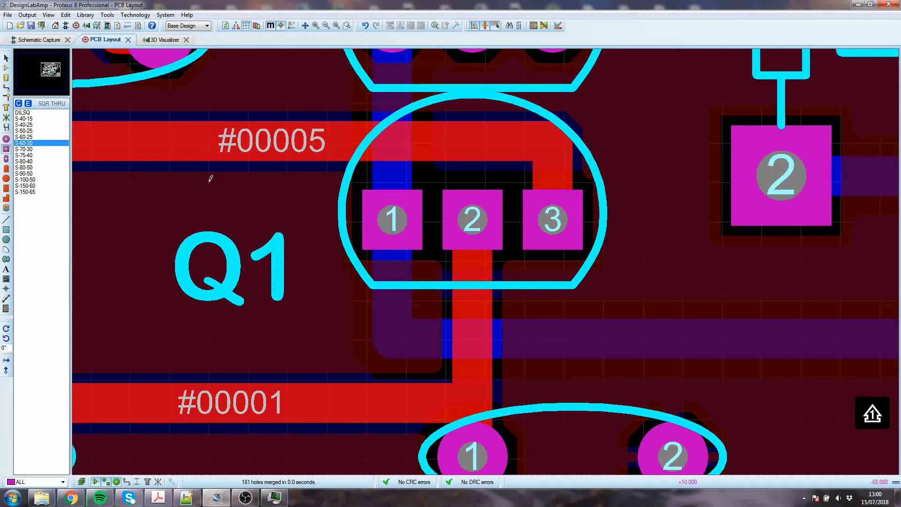
Apply the S-70-30 square pad style to Q1's pins 1, 2 and 3.
{"action": "left_click", "coordinate": [26, 148]}
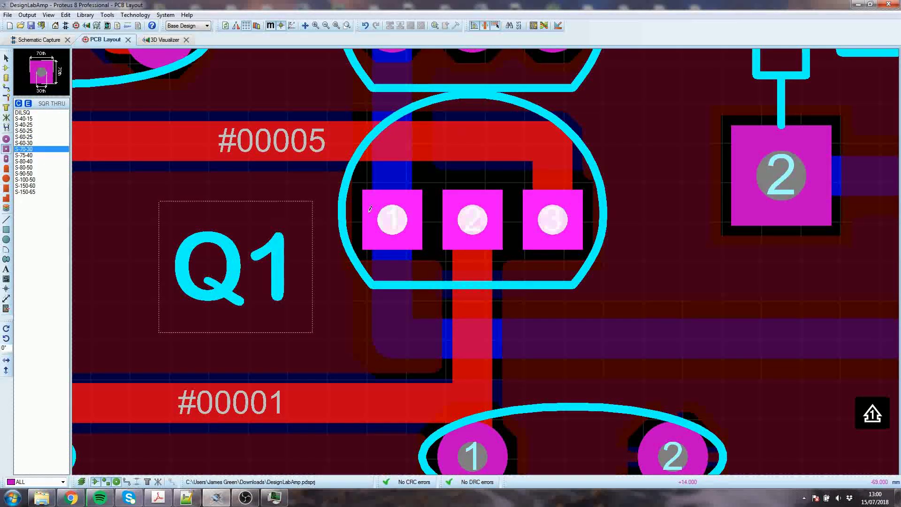
{"action": "left_click", "coordinate": [392, 220]}
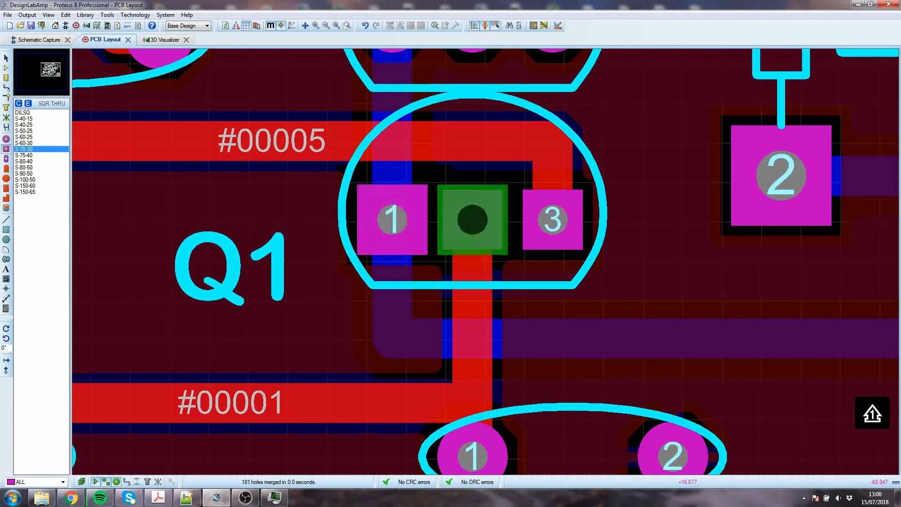
{"action": "left_click", "coordinate": [472, 219]}
{"action": "left_click", "coordinate": [552, 219]}
{"action": "right_click", "coordinate": [652, 221]}
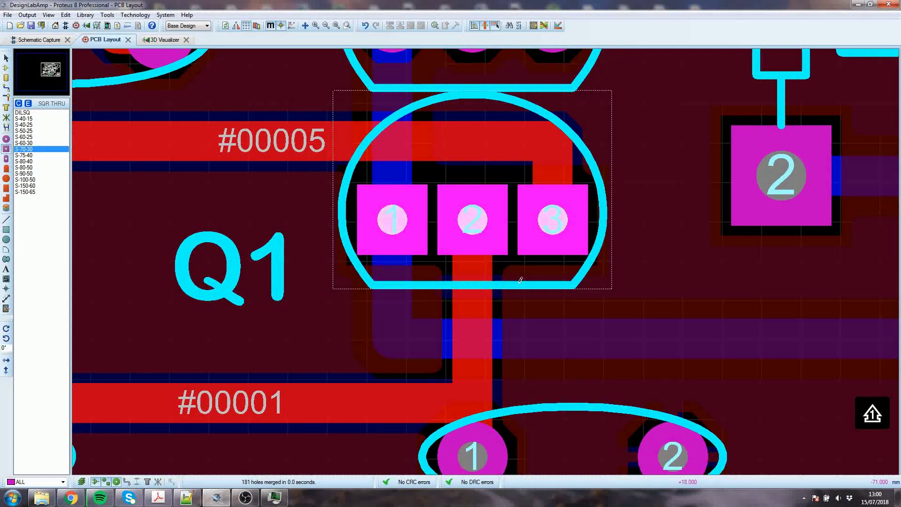
{"action": "scroll", "coordinate": [515, 238], "scroll_direction": "up", "scroll_amount": 2}
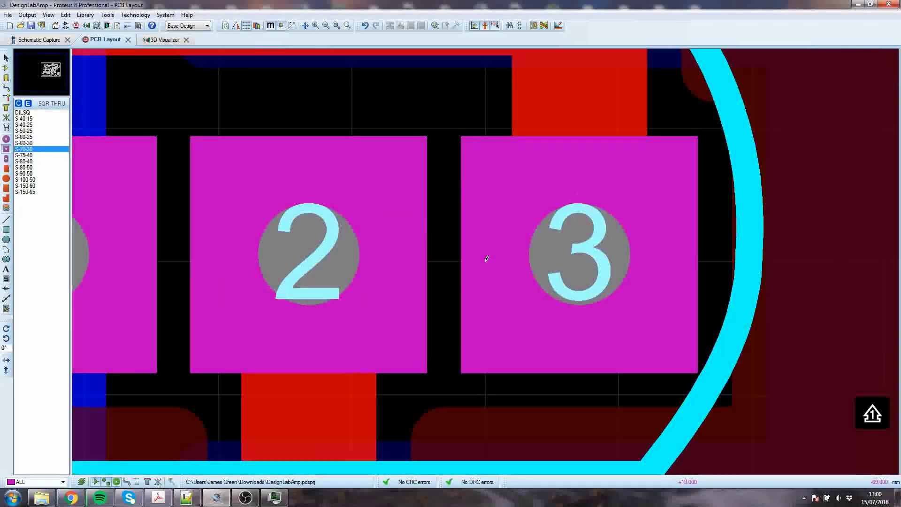
{"action": "scroll", "coordinate": [487, 257], "scroll_direction": "up", "scroll_amount": 1}
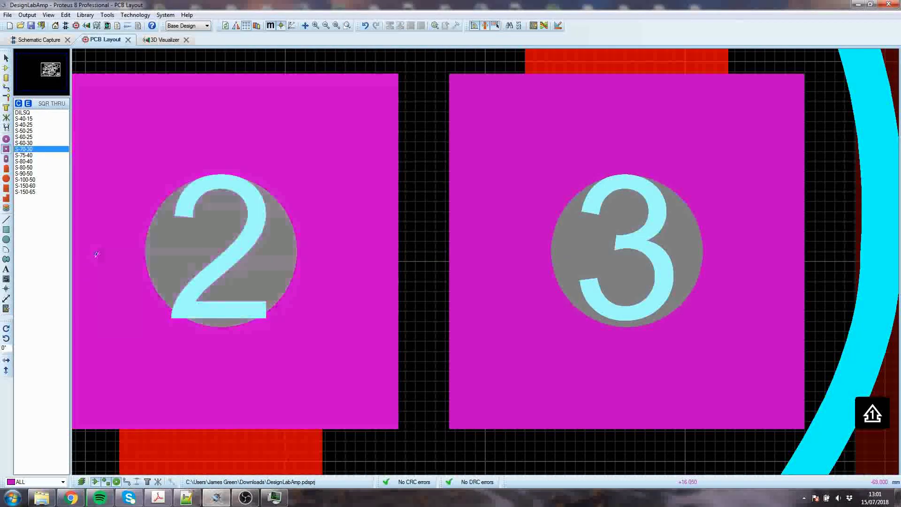
{"action": "left_click", "coordinate": [50, 15]}
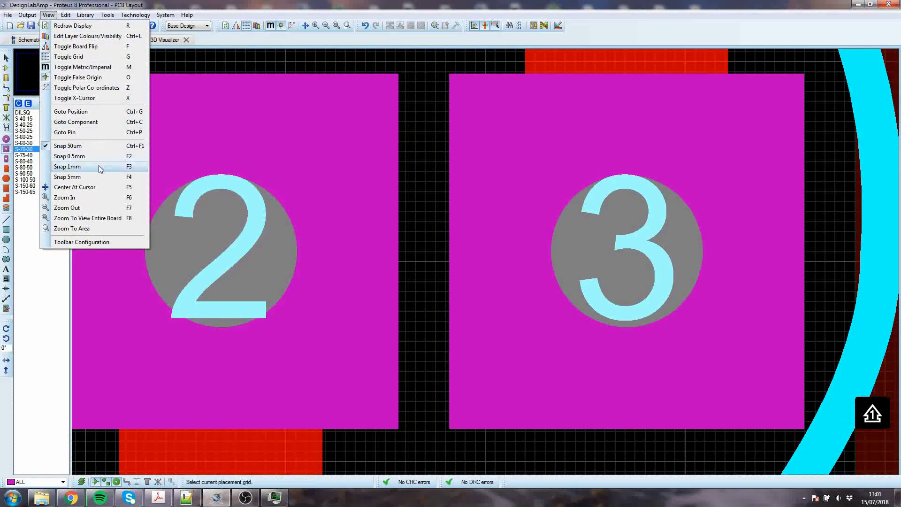
{"action": "left_click", "coordinate": [49, 15]}
{"action": "left_click", "coordinate": [135, 15]}
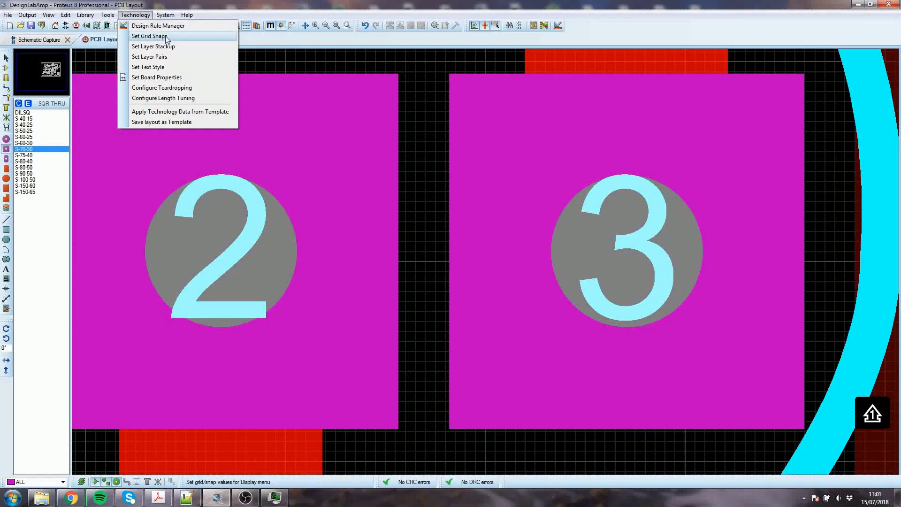
{"action": "left_click", "coordinate": [150, 7]}
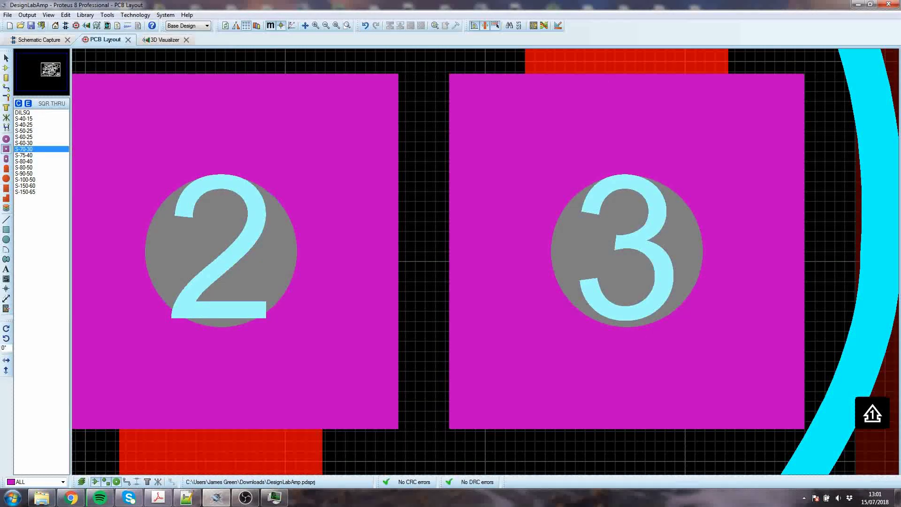
Dimension the gap between the facing edges of Q1's pads 2 and 3 on the Top Silk layer.
{"action": "left_click", "coordinate": [6, 298]}
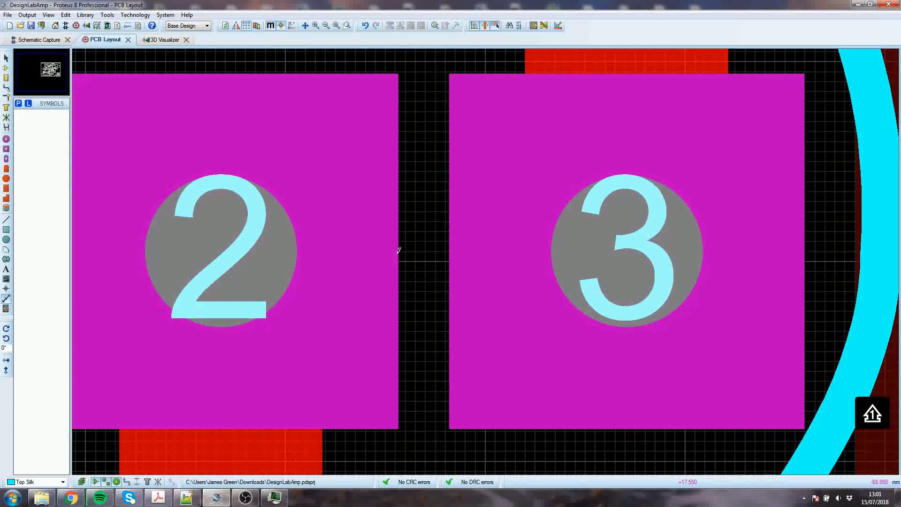
{"action": "scroll", "coordinate": [399, 257], "scroll_direction": "up", "scroll_amount": 2}
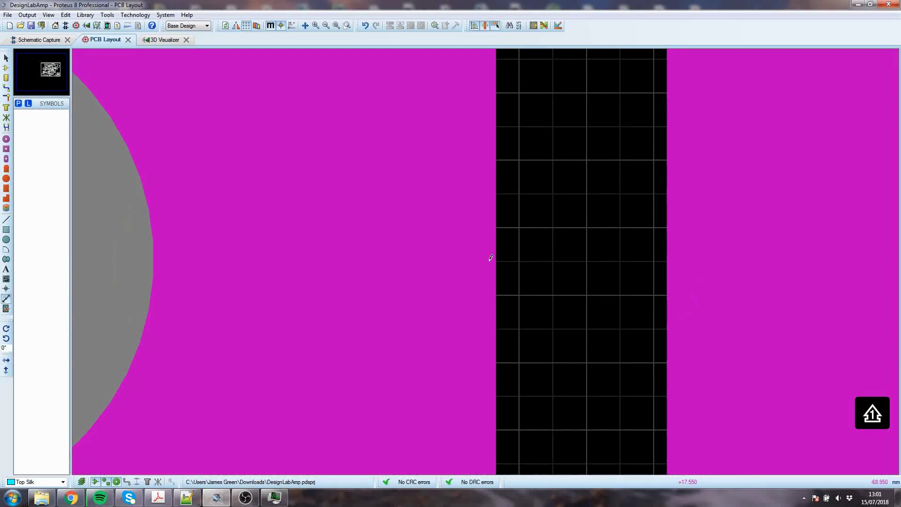
{"action": "left_click", "coordinate": [490, 260]}
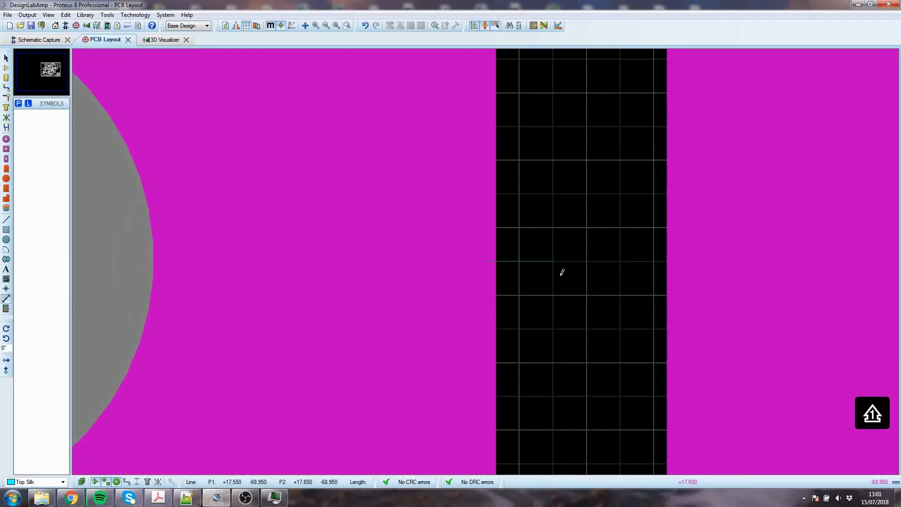
{"action": "left_click", "coordinate": [660, 261]}
{"action": "scroll", "coordinate": [656, 261], "scroll_direction": "down", "scroll_amount": 3}
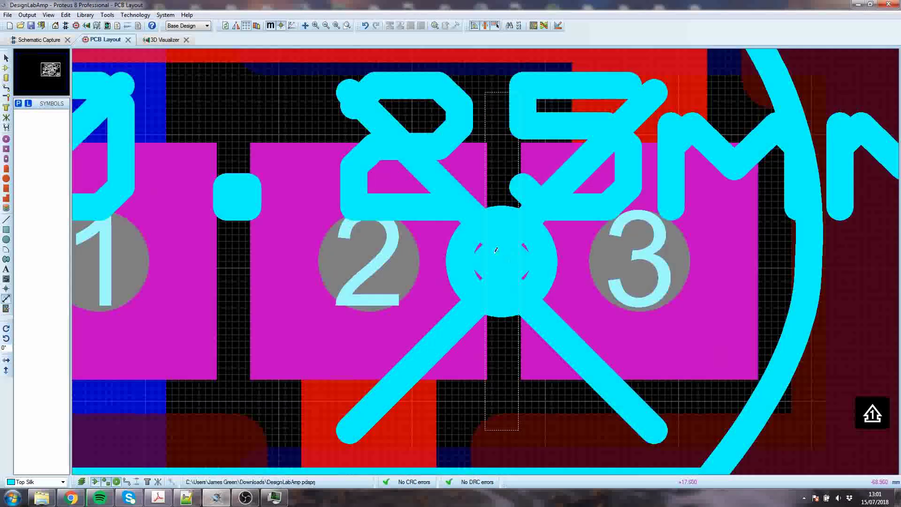
{"action": "scroll", "coordinate": [488, 258], "scroll_direction": "down", "scroll_amount": 3}
{"action": "scroll", "coordinate": [484, 261], "scroll_direction": "up", "scroll_amount": 1}
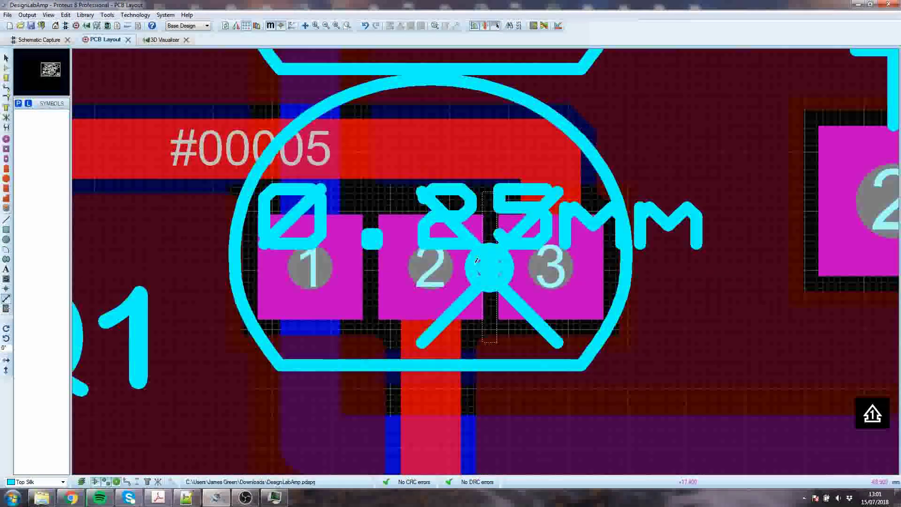
Move the gap dimension's label above Q1's pads to read it clearly, then delete the dimension.
{"action": "key", "text": "Escape"}
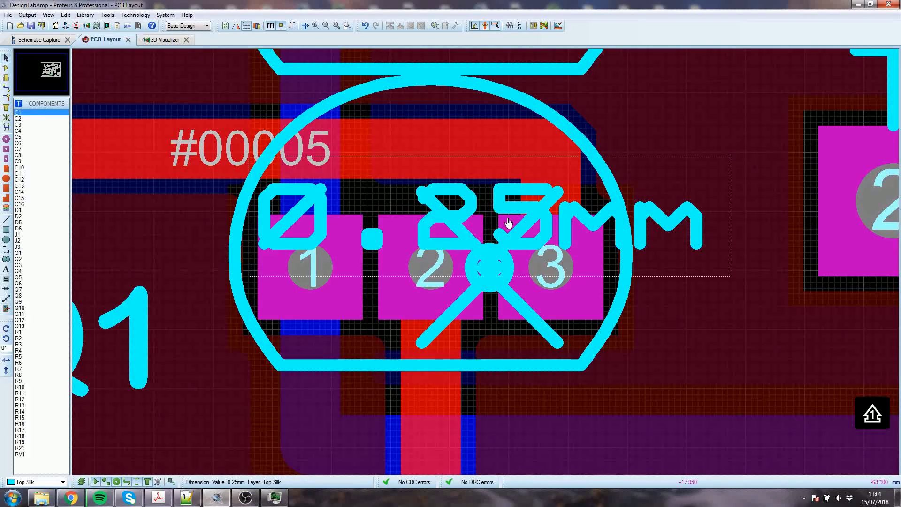
{"action": "left_click_drag", "start_coordinate": [508, 223], "coordinate": [463, 225]}
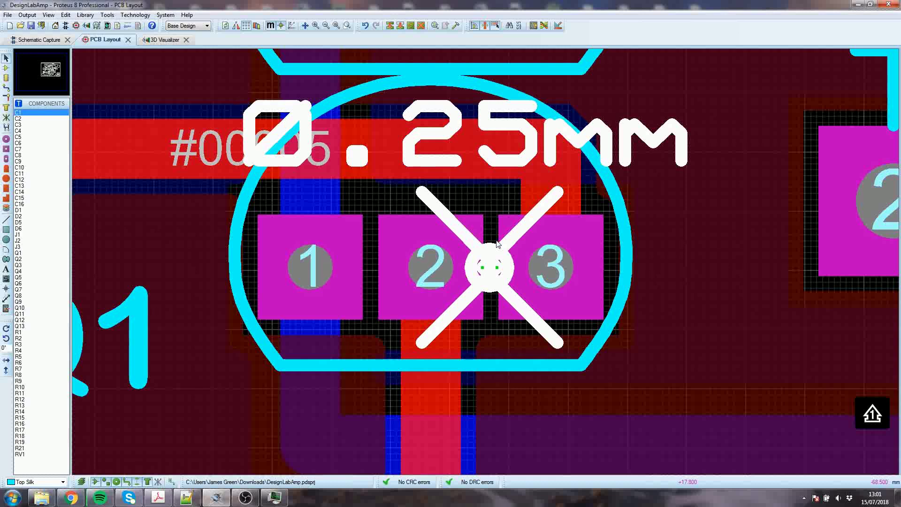
{"action": "right_click", "coordinate": [496, 268]}
{"action": "key", "text": "Delete"}
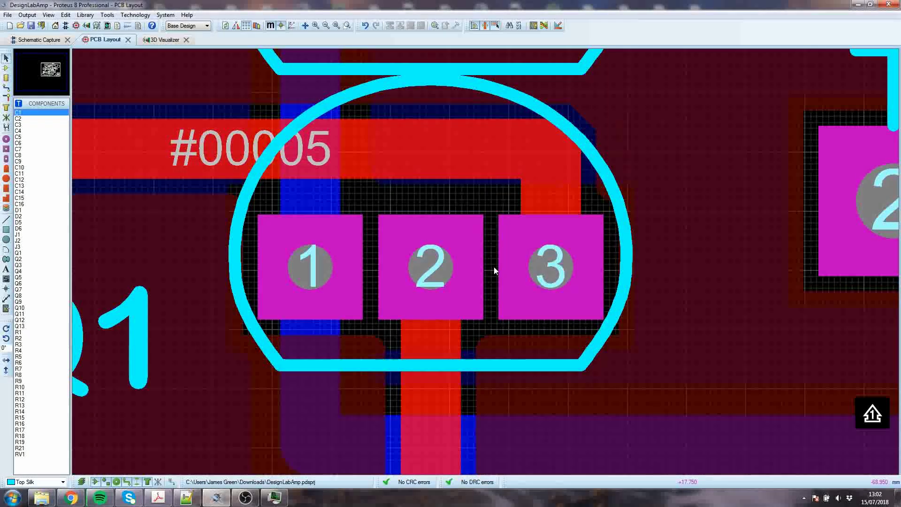
Change the pads on Q1's pins 1, 2 and 3 to the S-60-30 square through-hole style.
{"action": "left_click", "coordinate": [7, 150]}
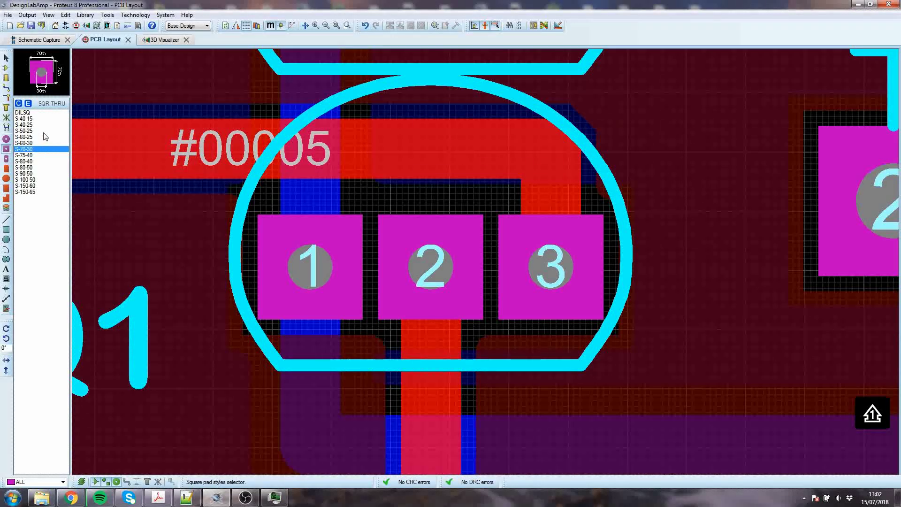
{"action": "left_click", "coordinate": [156, 202]}
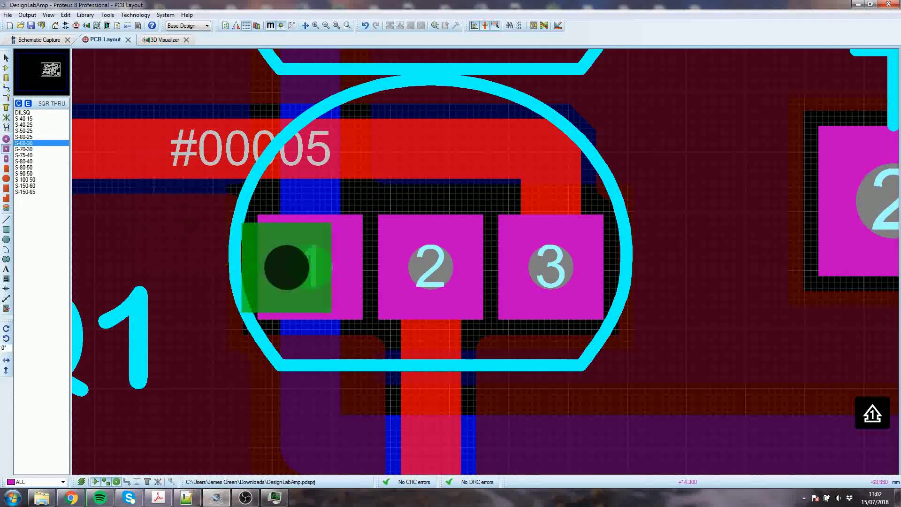
{"action": "left_click", "coordinate": [307, 267]}
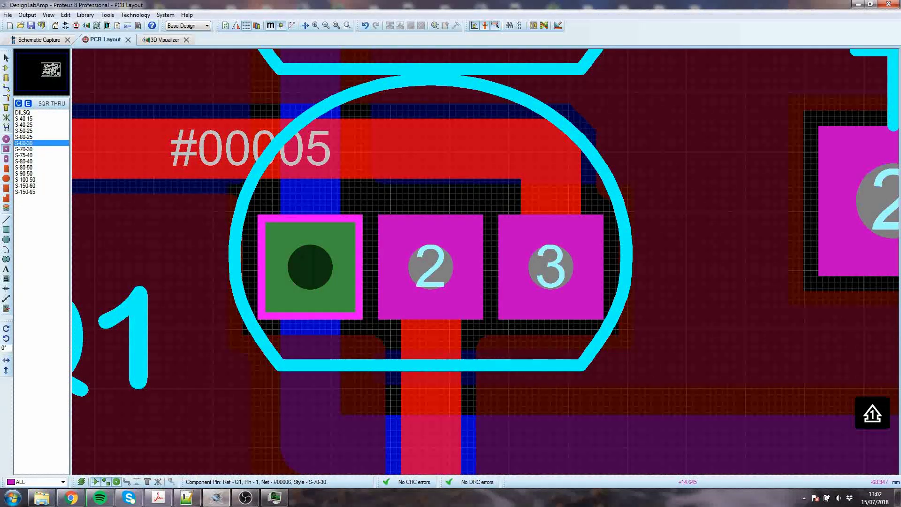
{"action": "left_click", "coordinate": [310, 267]}
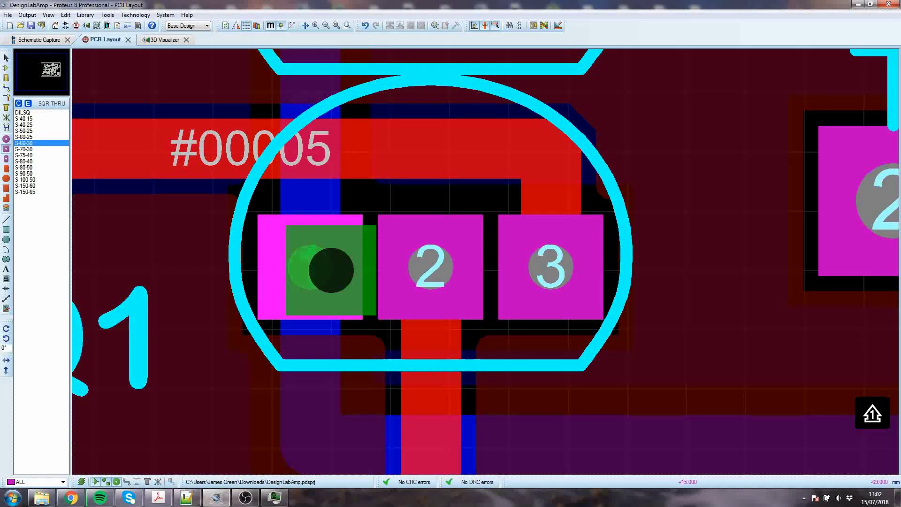
{"action": "left_click", "coordinate": [448, 263]}
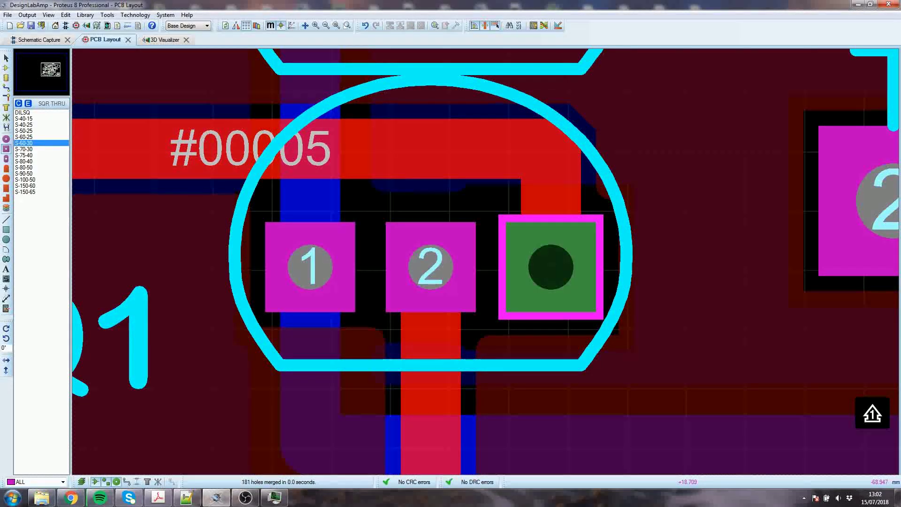
{"action": "left_click", "coordinate": [561, 265]}
Dimension the gap between the facing edges of Q1's pads 2 and 3 on the Top Silk layer, then delete the dimension.
{"action": "scroll", "coordinate": [497, 276], "scroll_direction": "up", "scroll_amount": 2}
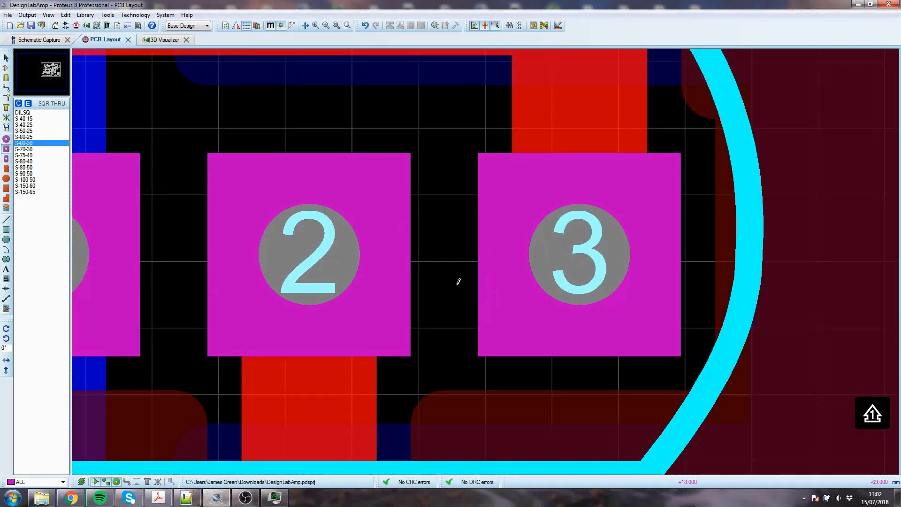
{"action": "scroll", "coordinate": [459, 271], "scroll_direction": "up", "scroll_amount": 2}
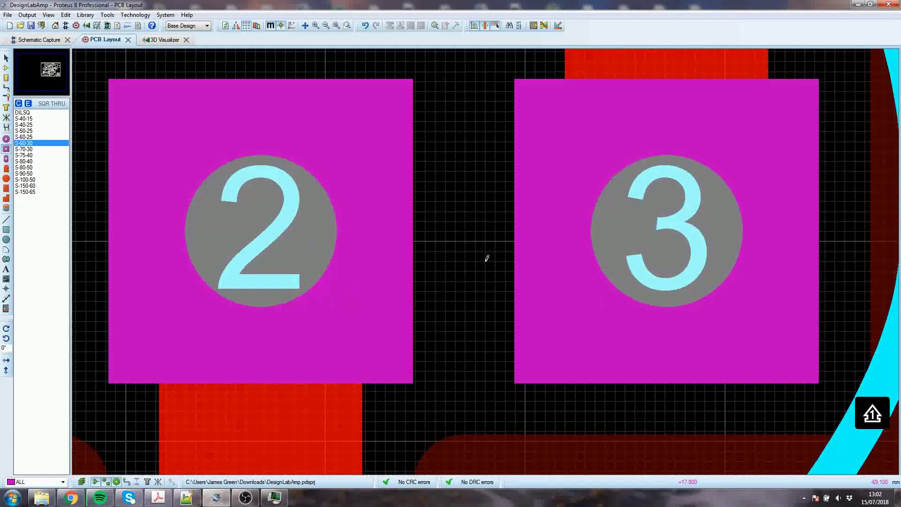
{"action": "left_click", "coordinate": [7, 299]}
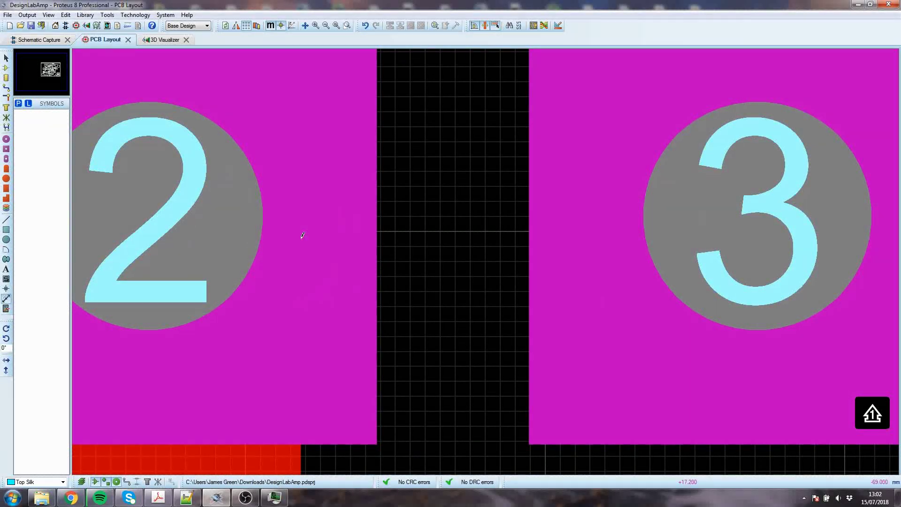
{"action": "left_click", "coordinate": [378, 230]}
{"action": "scroll", "coordinate": [537, 226], "scroll_direction": "down", "scroll_amount": 4}
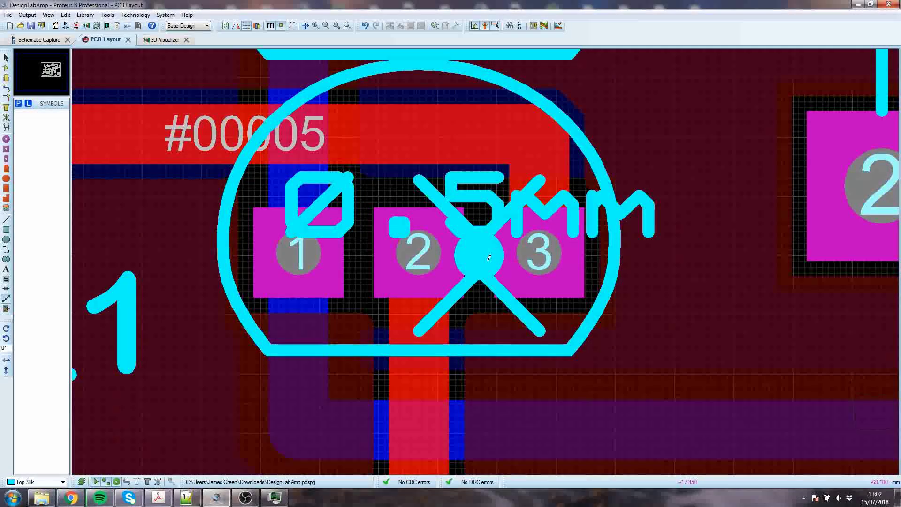
{"action": "left_click", "coordinate": [478, 249]}
{"action": "key", "text": "Delete"}
{"action": "right_click", "coordinate": [487, 240]}
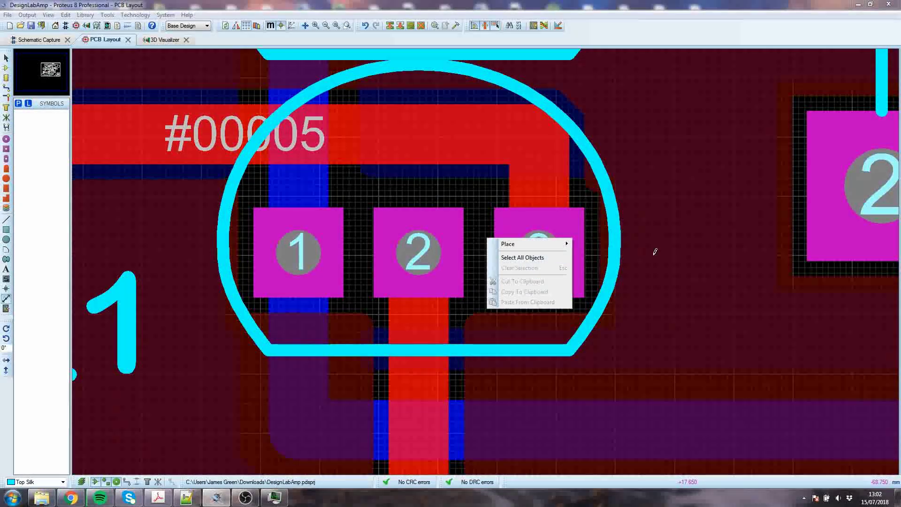
{"action": "left_click", "coordinate": [656, 251]}
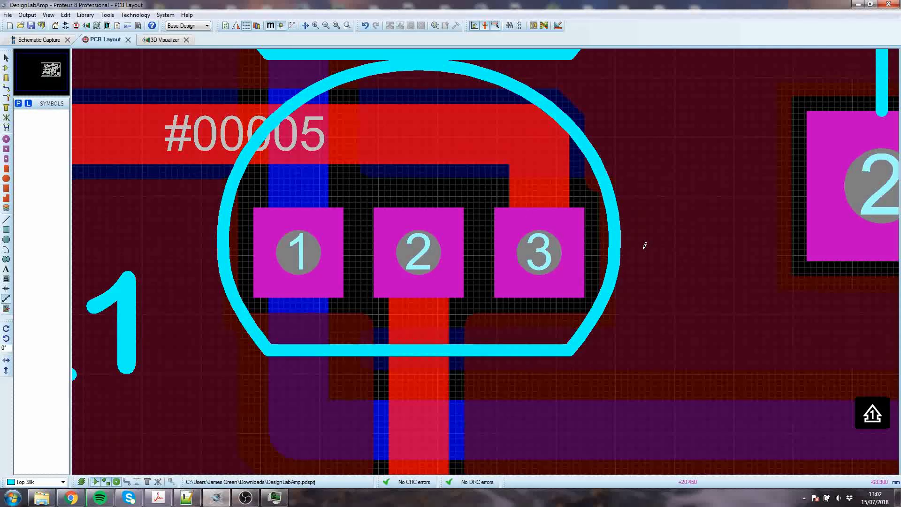
Choose the S-90-50 square pad style and preview it over C2's pin 1 to compare the sizes.
{"action": "scroll", "coordinate": [493, 254], "scroll_direction": "down", "scroll_amount": 2}
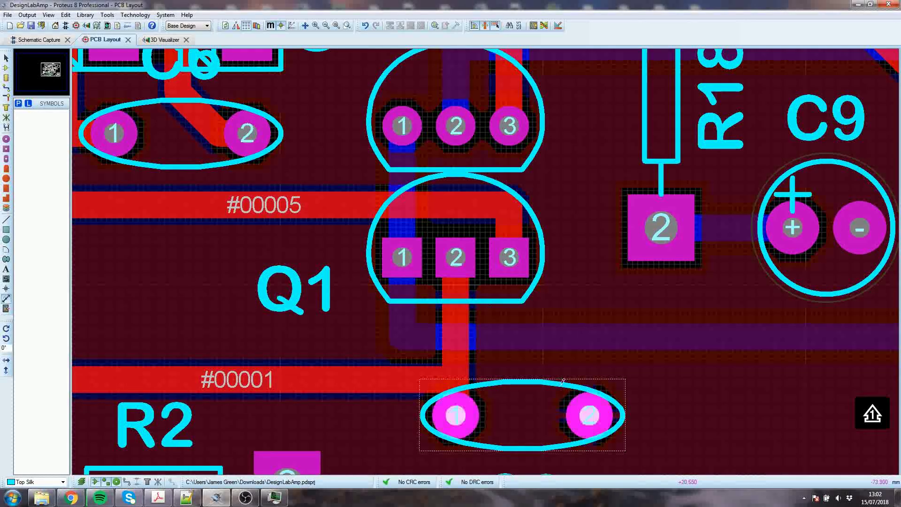
{"action": "left_click", "coordinate": [7, 148]}
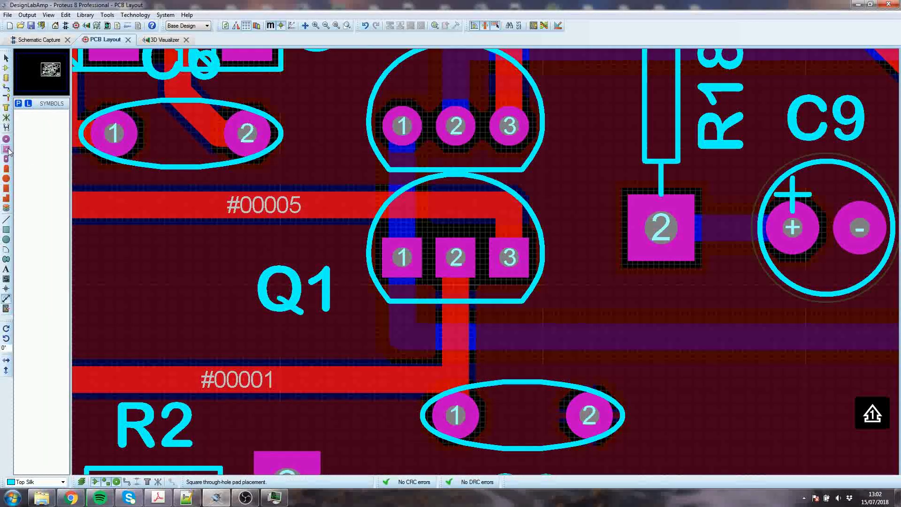
{"action": "left_click", "coordinate": [50, 167]}
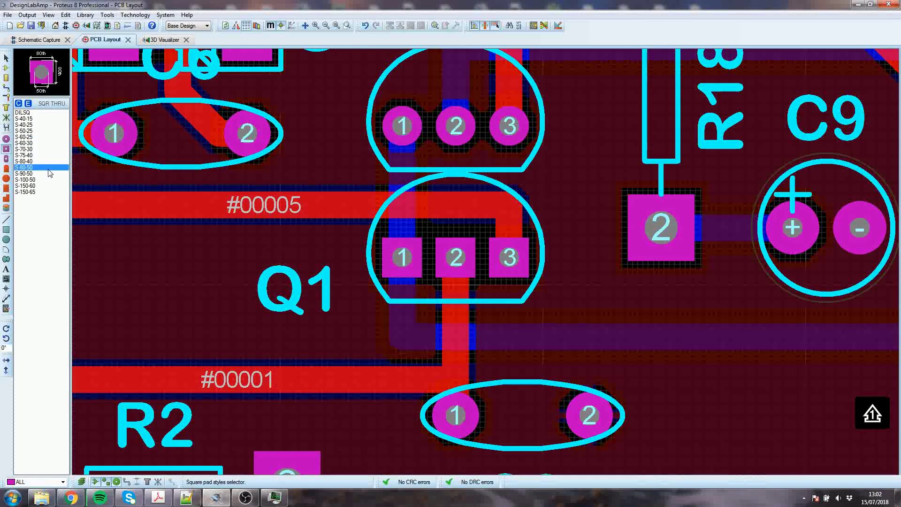
{"action": "left_click", "coordinate": [52, 174]}
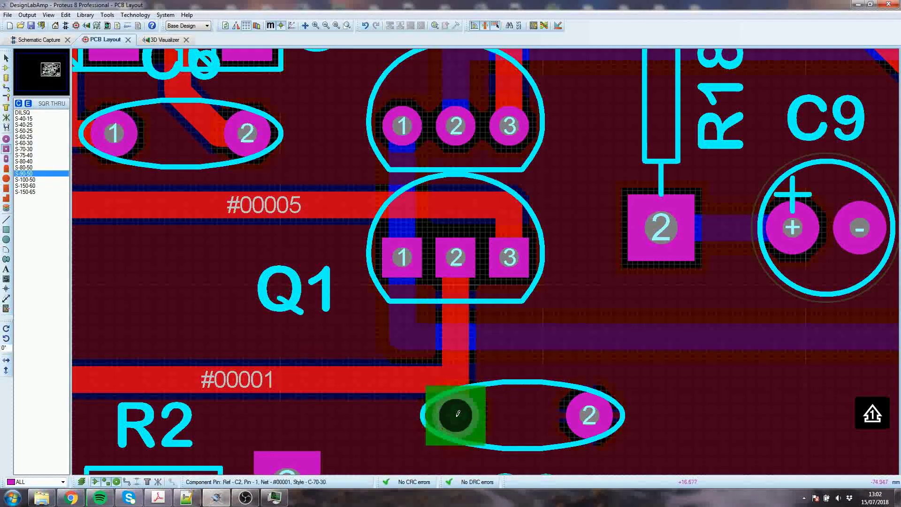
{"action": "scroll", "coordinate": [430, 292], "scroll_direction": "down", "scroll_amount": 1}
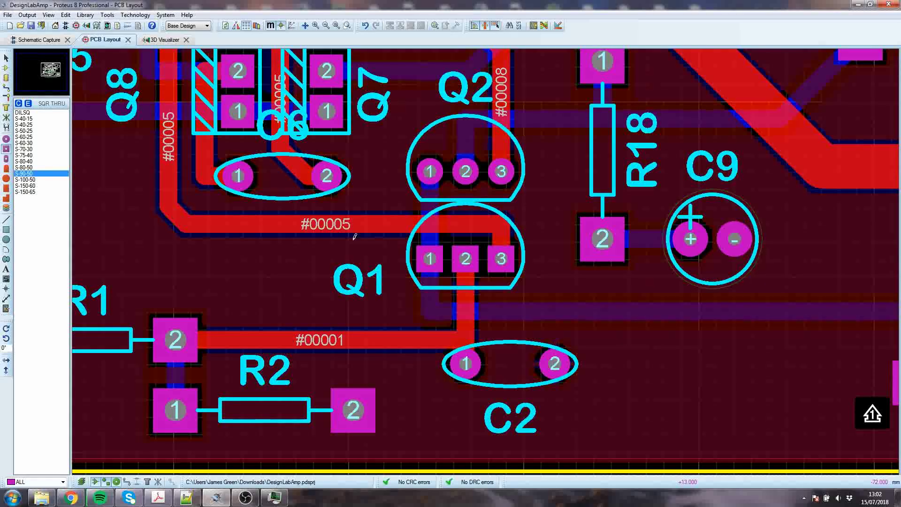
{"action": "scroll", "coordinate": [354, 237], "scroll_direction": "down", "scroll_amount": 1}
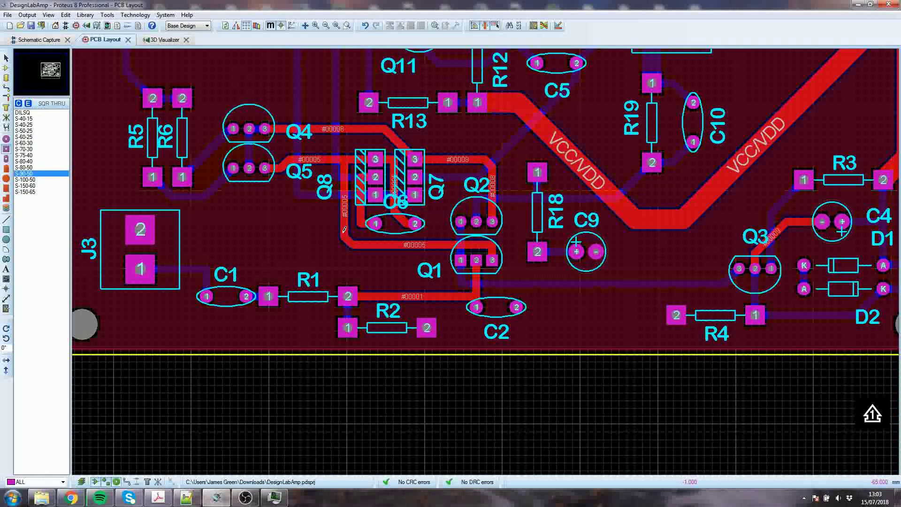
{"action": "scroll", "coordinate": [487, 263], "scroll_direction": "down", "scroll_amount": 1}
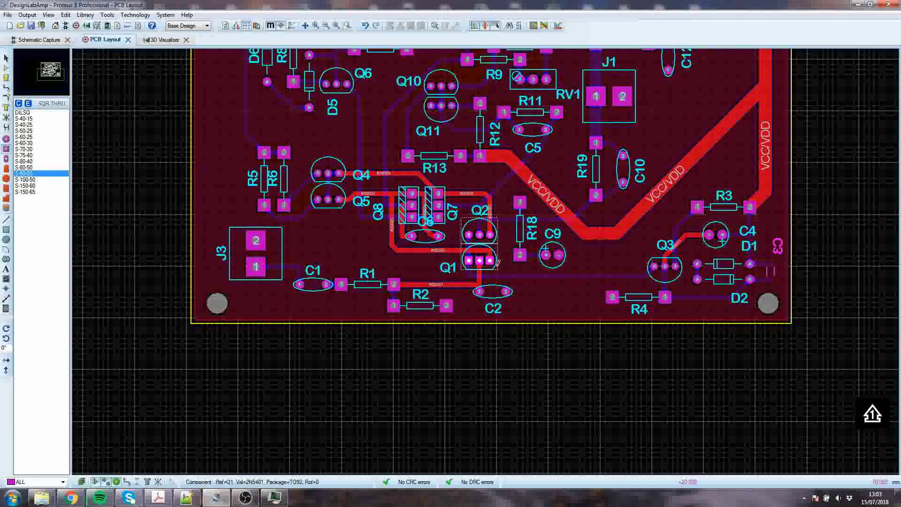
{"action": "left_click", "coordinate": [518, 237]}
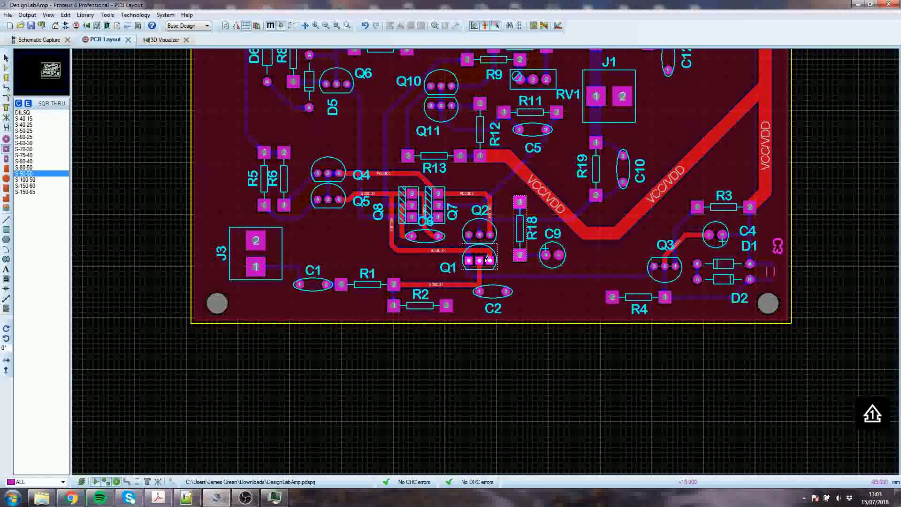
{"action": "scroll", "coordinate": [488, 259], "scroll_direction": "up", "scroll_amount": 2}
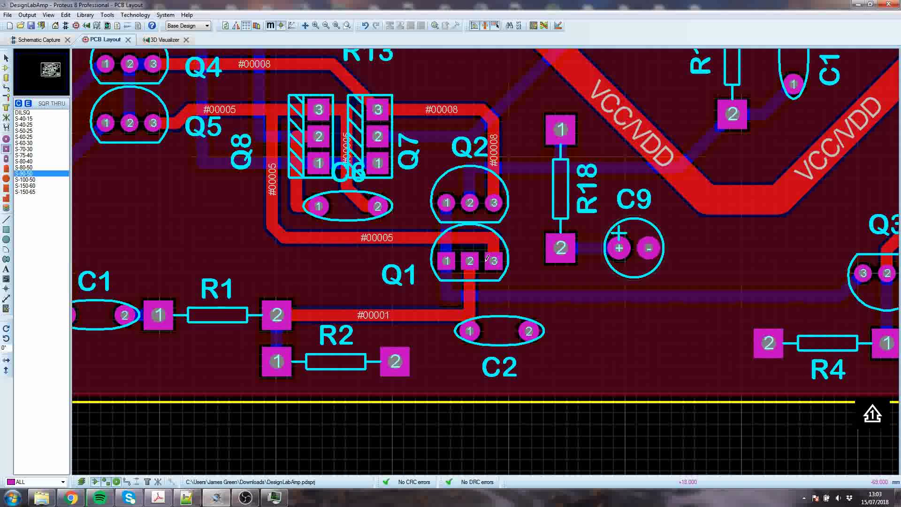
Switch to Chrome and run a web search for "chip carrier" in a new tab.
{"action": "left_click", "coordinate": [71, 497]}
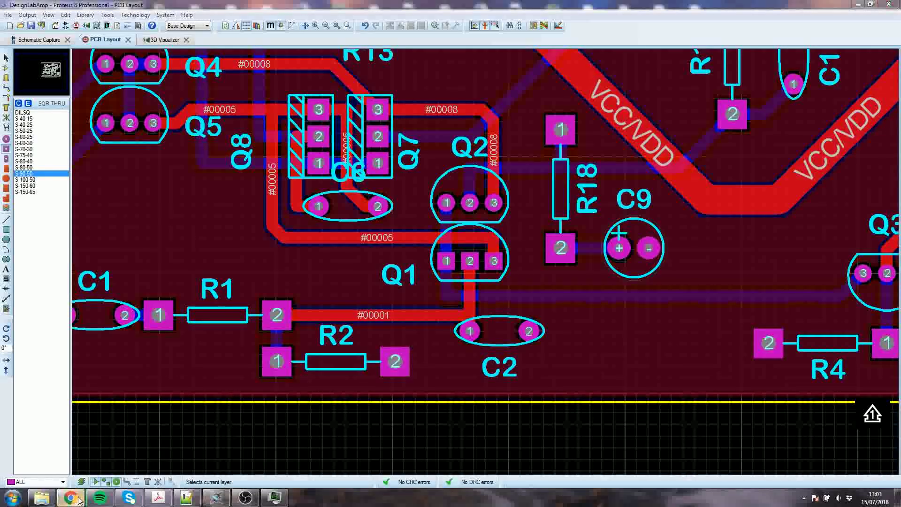
{"action": "left_click", "coordinate": [822, 7]}
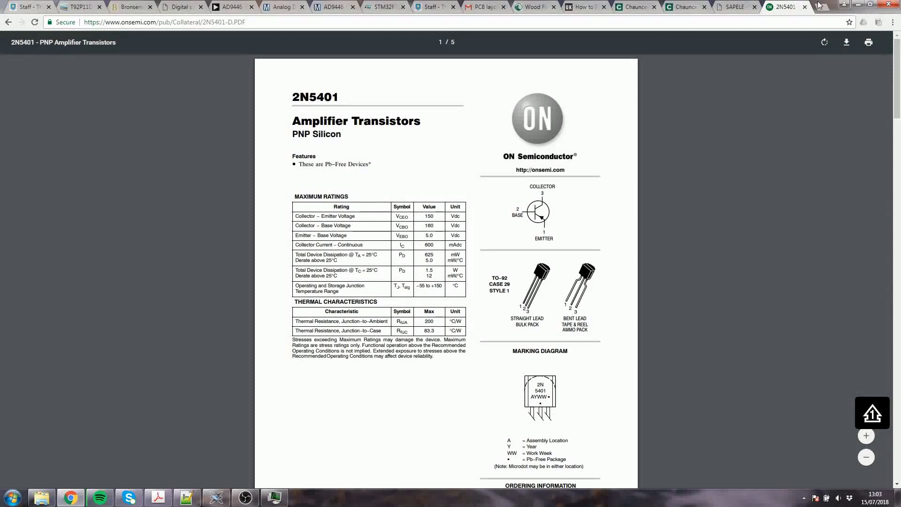
{"action": "type", "text": "chipc"}
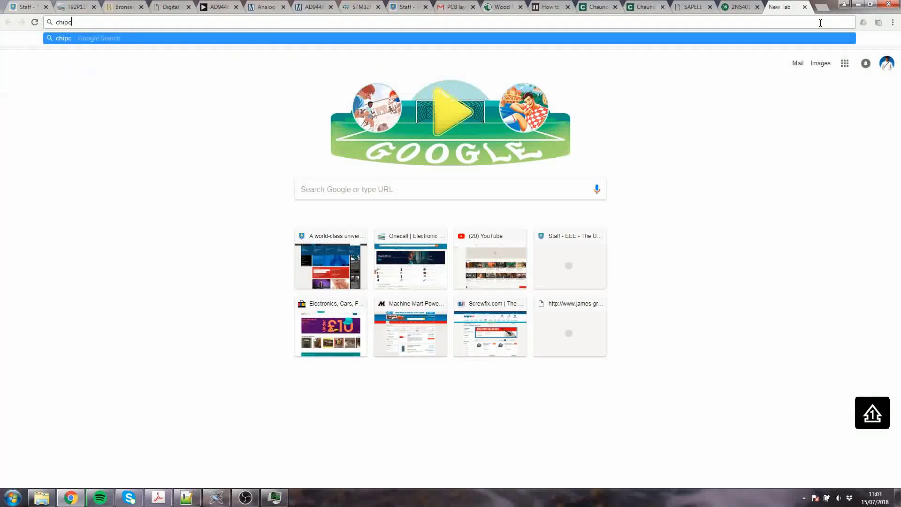
{"action": "key", "text": "BackSpace"}
{"action": "type", "text": "carrier"}
{"action": "key", "text": "Return"}
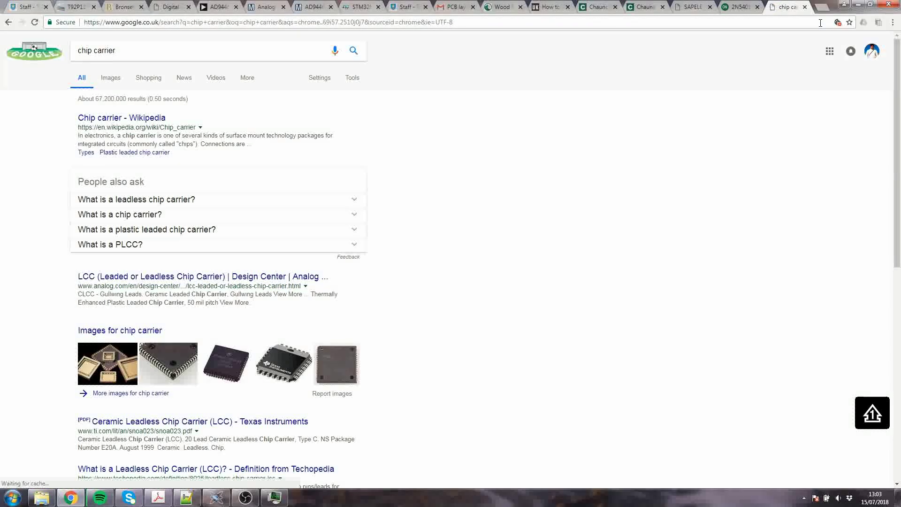
Open the Wikipedia article on chip carriers and look through its package types and pictures.
{"action": "left_click", "coordinate": [165, 120]}
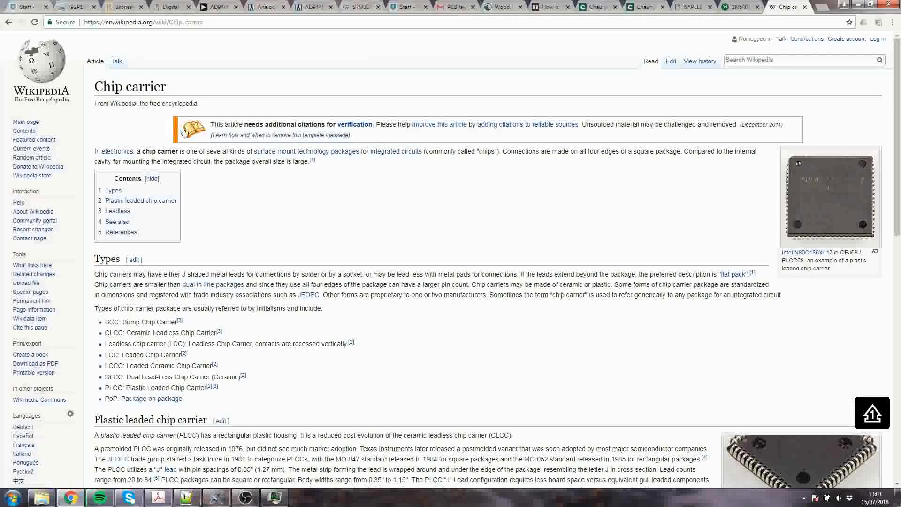
{"action": "scroll", "coordinate": [300, 162], "scroll_direction": "down", "scroll_amount": 12}
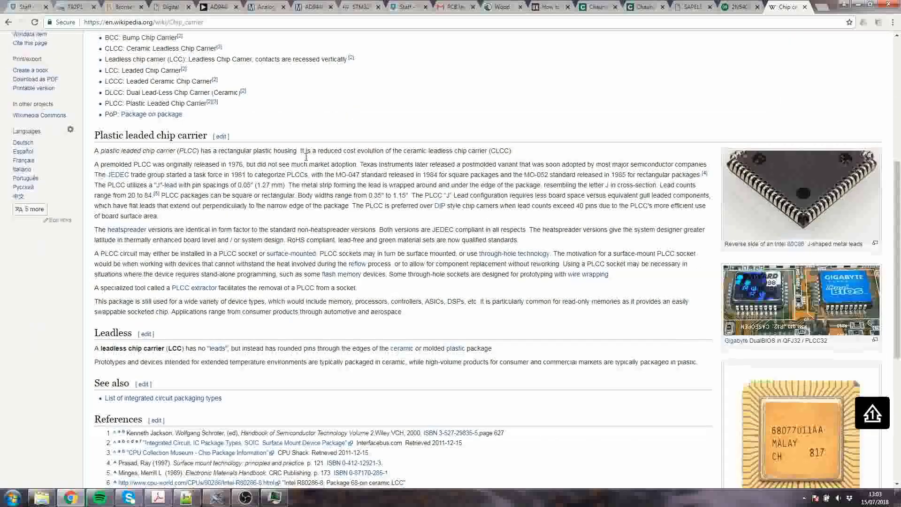
{"action": "scroll", "coordinate": [307, 154], "scroll_direction": "up", "scroll_amount": 15}
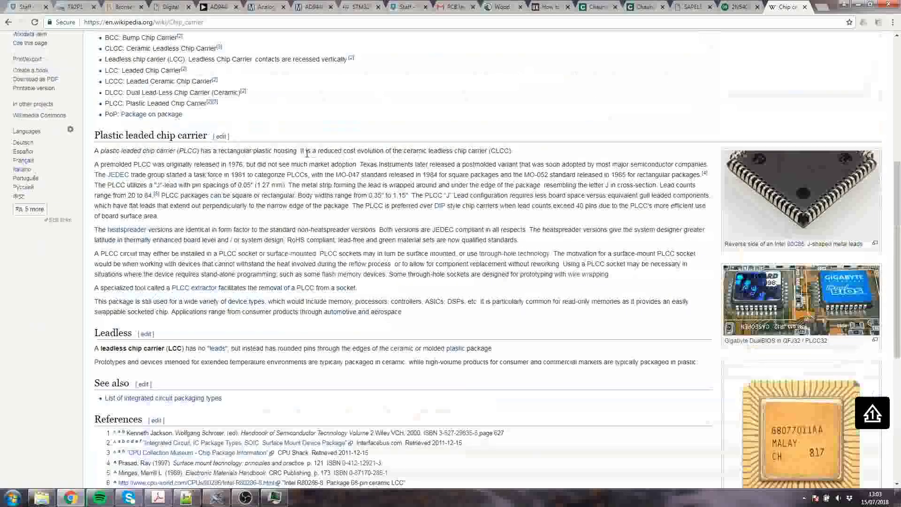
{"action": "scroll", "coordinate": [302, 157], "scroll_direction": "down", "scroll_amount": 1}
{"action": "scroll", "coordinate": [302, 158], "scroll_direction": "down", "scroll_amount": 10}
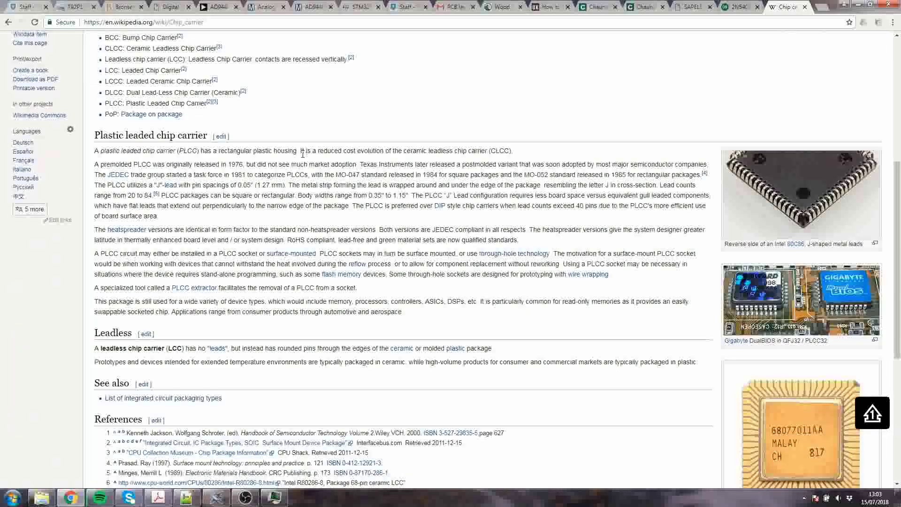
{"action": "scroll", "coordinate": [303, 157], "scroll_direction": "up", "scroll_amount": 4}
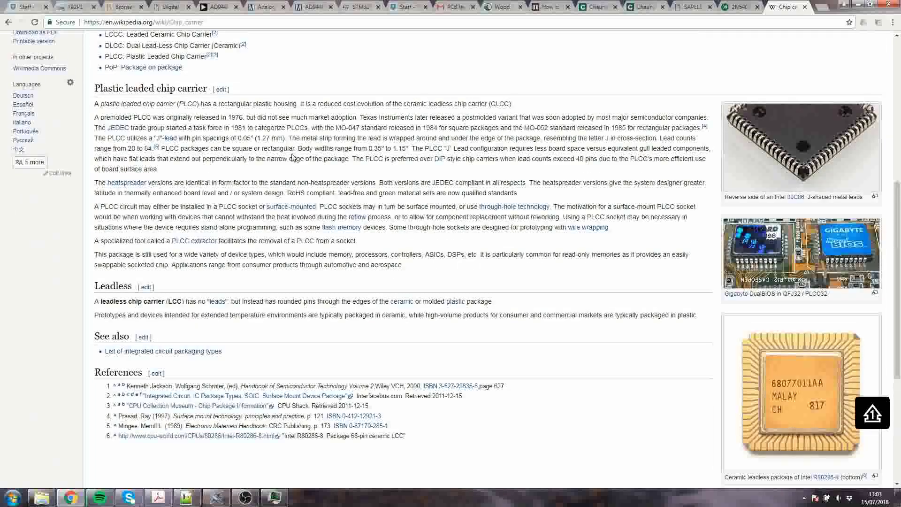
{"action": "scroll", "coordinate": [292, 158], "scroll_direction": "up", "scroll_amount": 3}
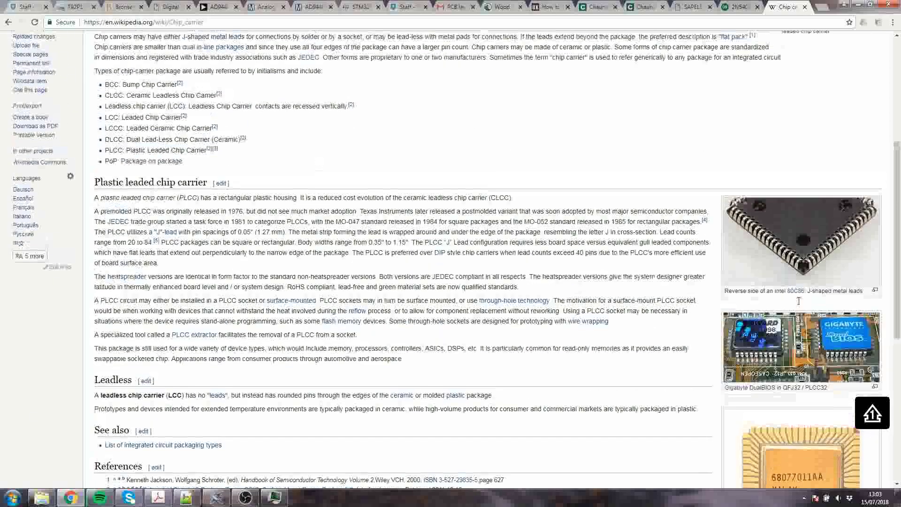
{"action": "scroll", "coordinate": [501, 211], "scroll_direction": "up", "scroll_amount": 5}
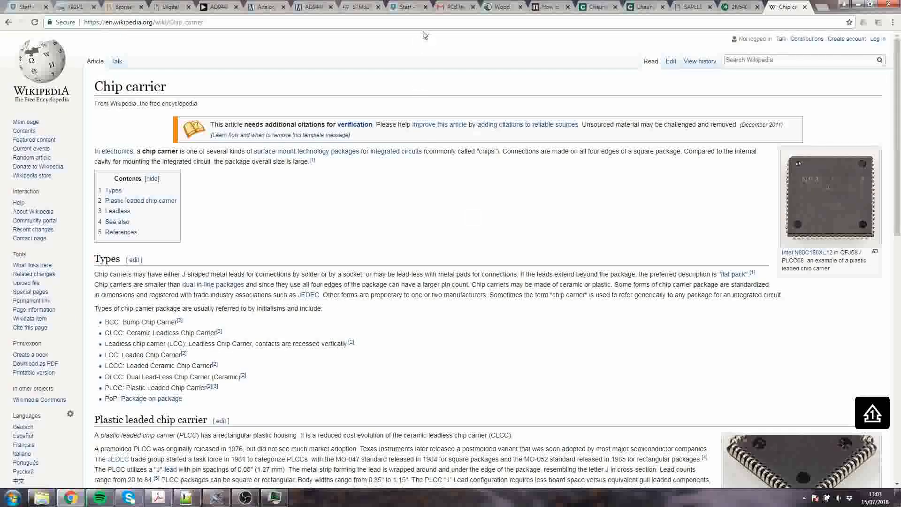
Search the web for "dil chip carrier" and show the image results.
{"action": "left_click", "coordinate": [423, 25]}
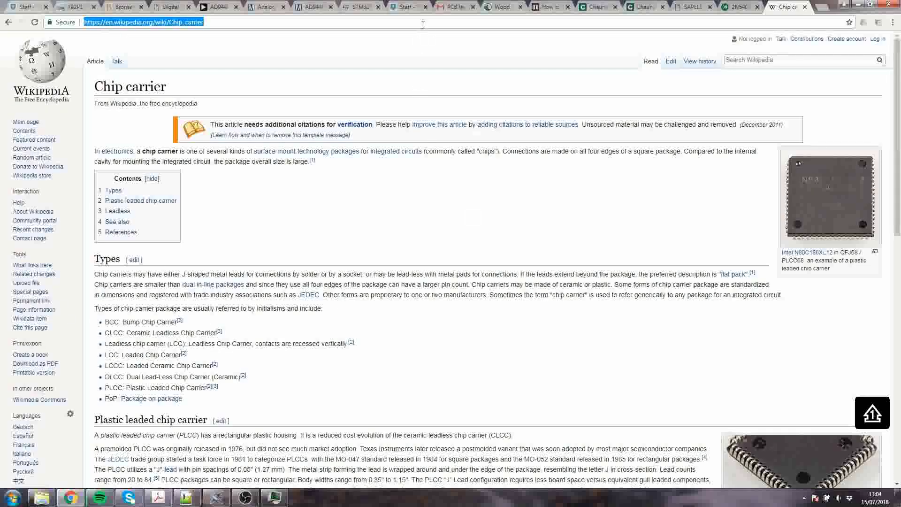
{"action": "type", "text": "dil chip carrier"}
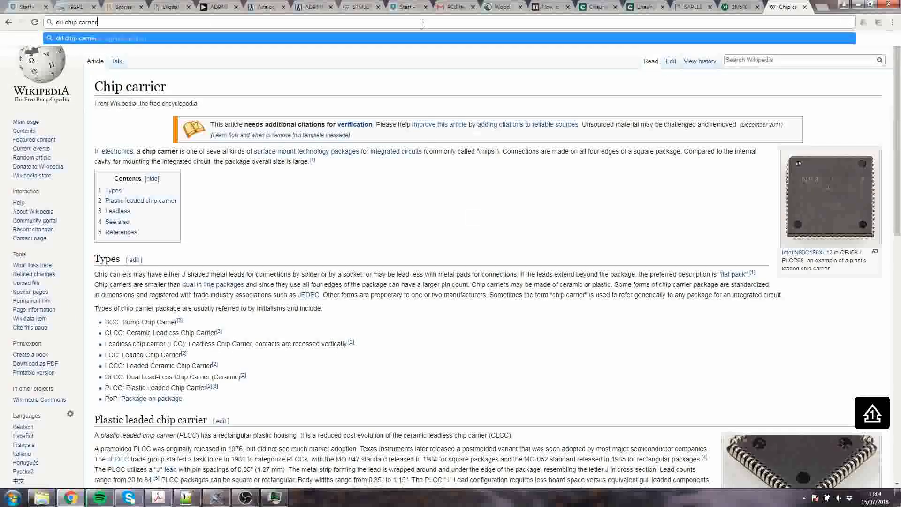
{"action": "key", "text": "Return"}
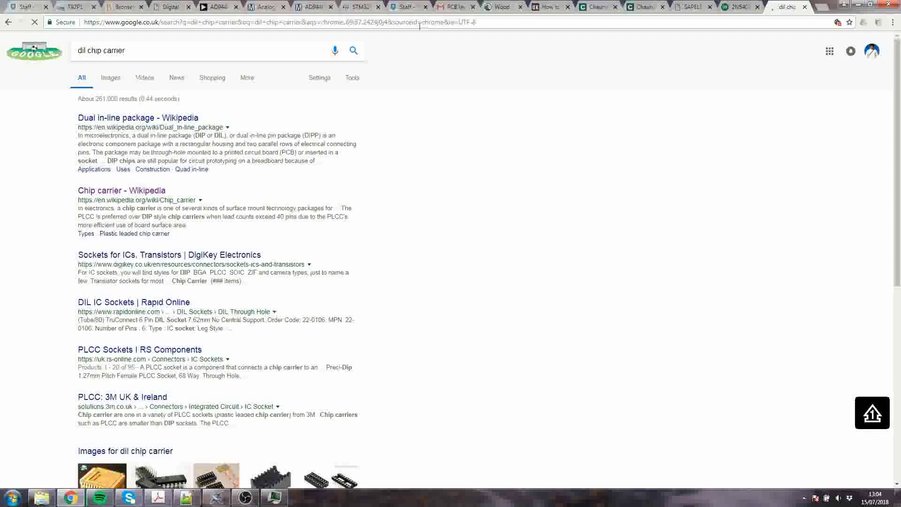
{"action": "left_click", "coordinate": [103, 84]}
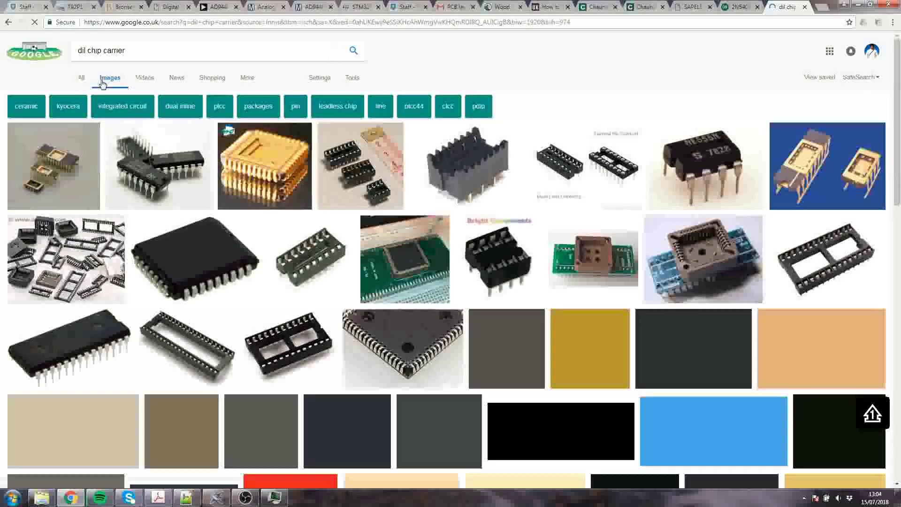
Enlarge the DIP IC Sockets image comparing turned pin and dual leaf contacts, and switch back to the Proteus PCB layout.
{"action": "left_click", "coordinate": [576, 200]}
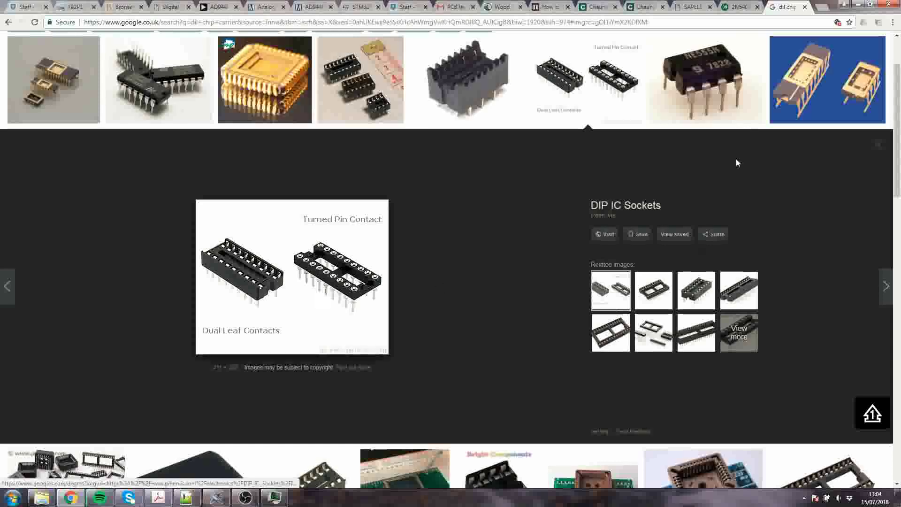
{"action": "left_click", "coordinate": [217, 497]}
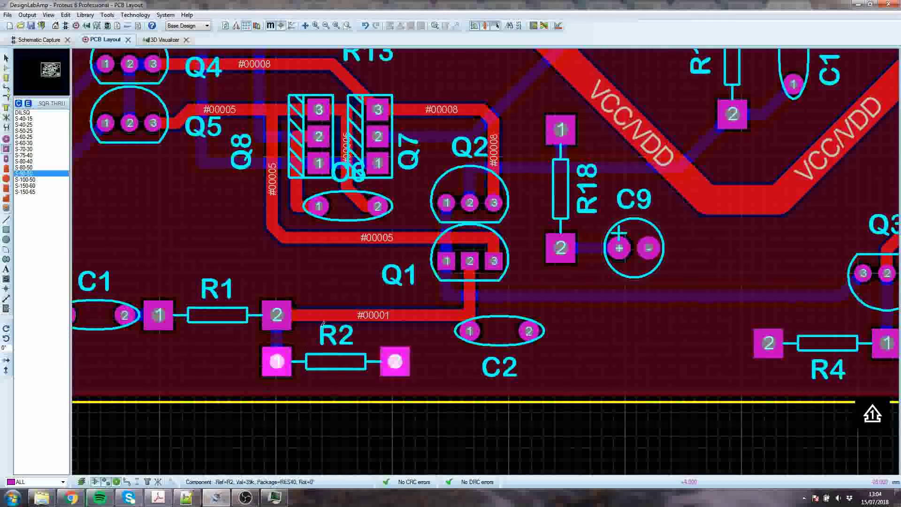
Look over the whole amplifier board and examine the pads around J1, R19 and C10 closely.
{"action": "scroll", "coordinate": [463, 304], "scroll_direction": "down", "scroll_amount": 3}
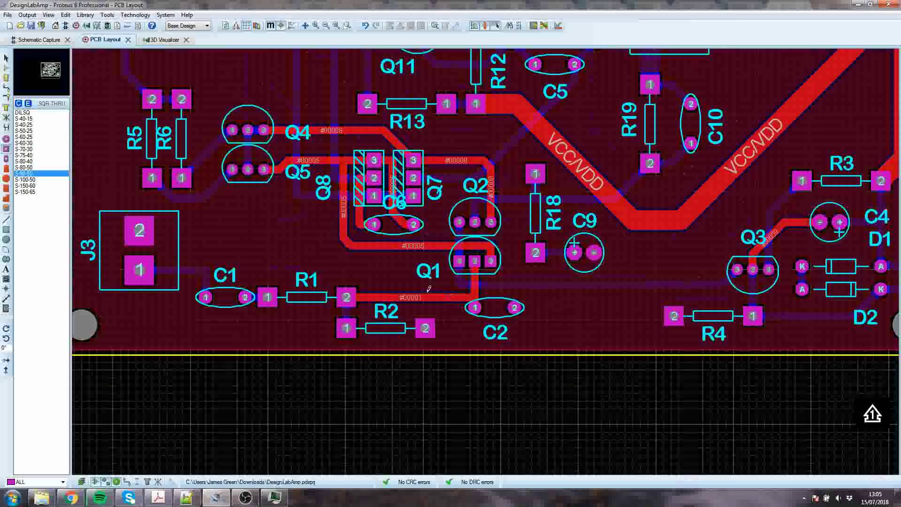
{"action": "scroll", "coordinate": [501, 139], "scroll_direction": "down", "scroll_amount": 1}
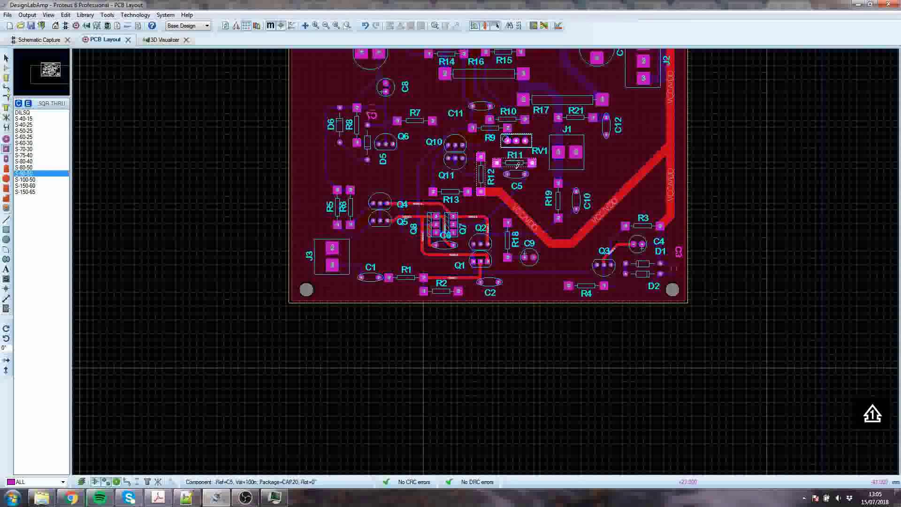
{"action": "scroll", "coordinate": [517, 178], "scroll_direction": "up", "scroll_amount": 1}
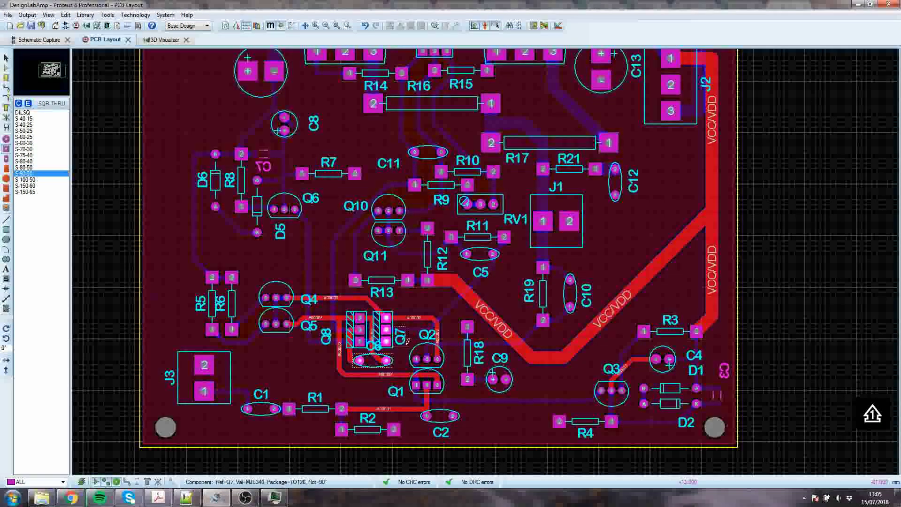
{"action": "left_click", "coordinate": [467, 352]}
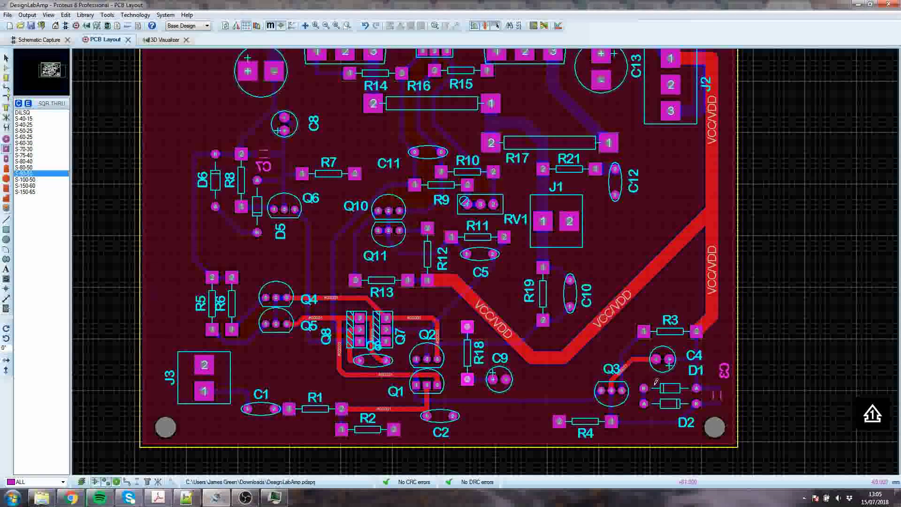
{"action": "key", "text": "F7"}
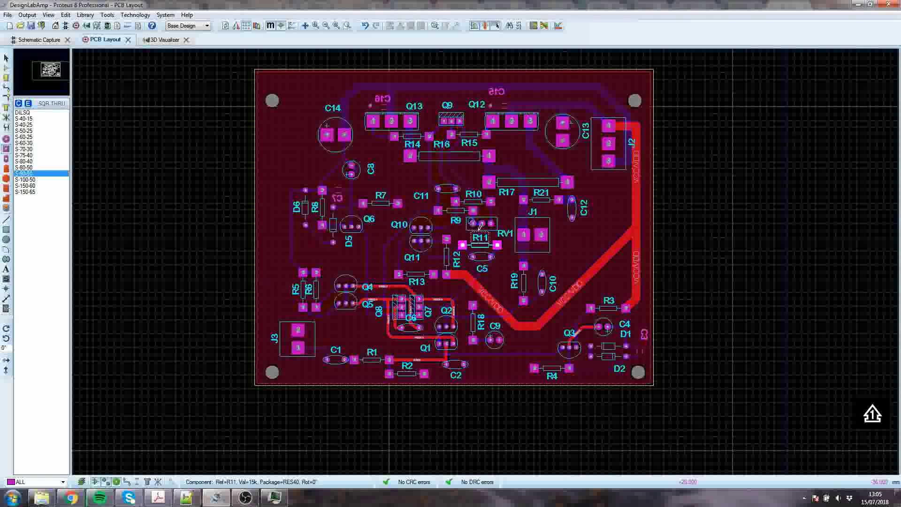
{"action": "key", "text": "F6"}
{"action": "key", "text": "F6"}
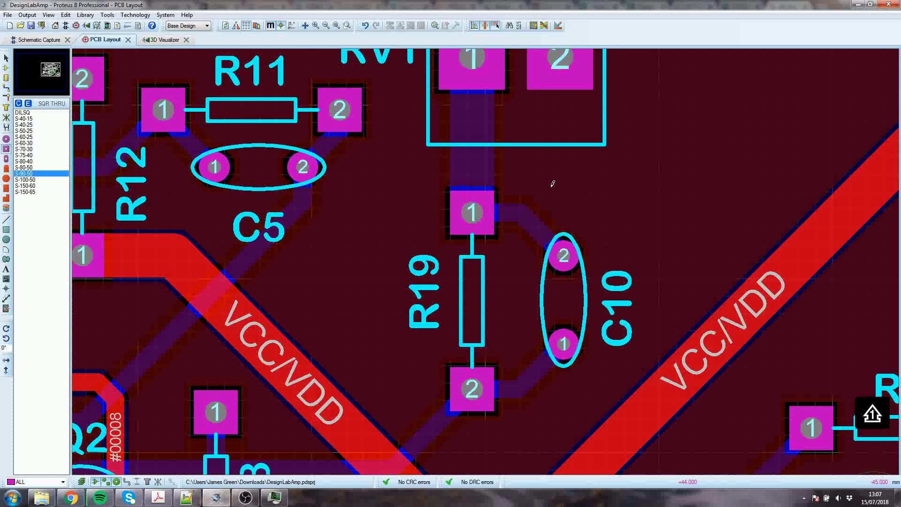
{"action": "scroll", "coordinate": [545, 213], "scroll_direction": "down", "scroll_amount": 1}
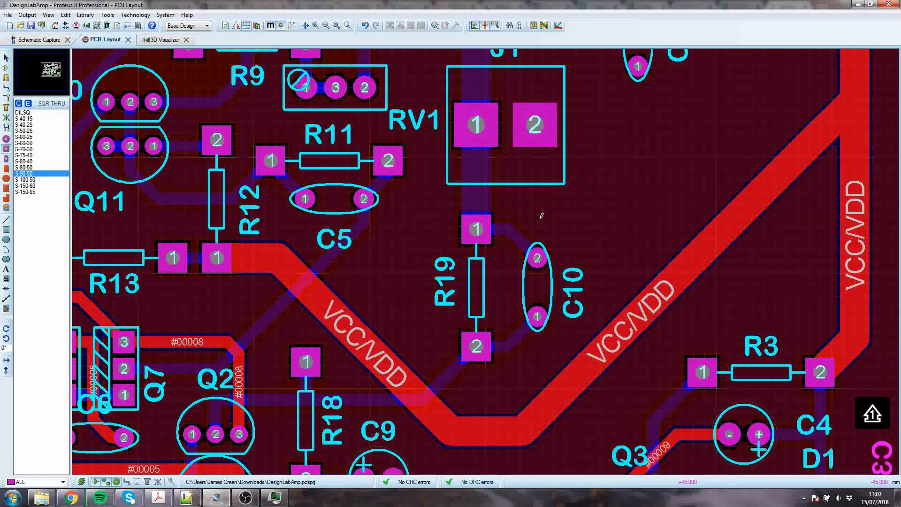
{"action": "scroll", "coordinate": [542, 214], "scroll_direction": "up", "scroll_amount": 2}
{"action": "scroll", "coordinate": [436, 312], "scroll_direction": "down", "scroll_amount": 1}
{"action": "scroll", "coordinate": [486, 262], "scroll_direction": "up", "scroll_amount": 1}
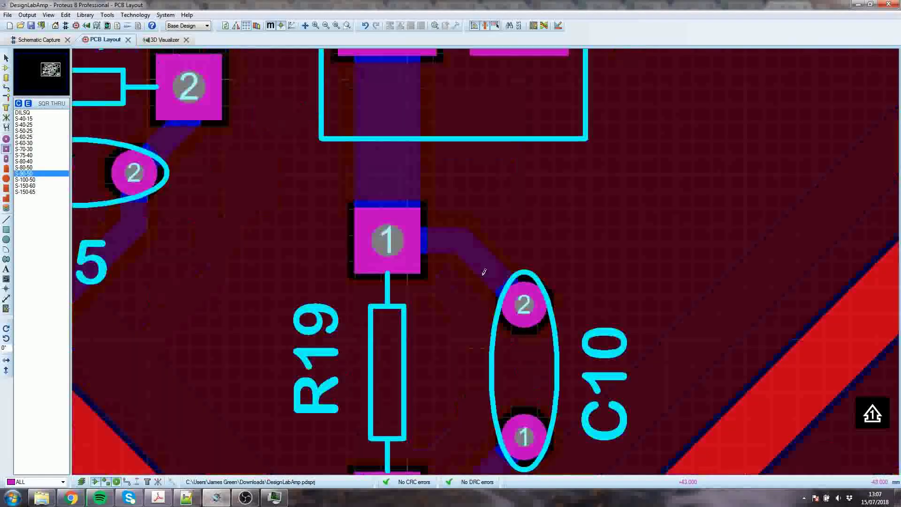
{"action": "left_click", "coordinate": [133, 173]}
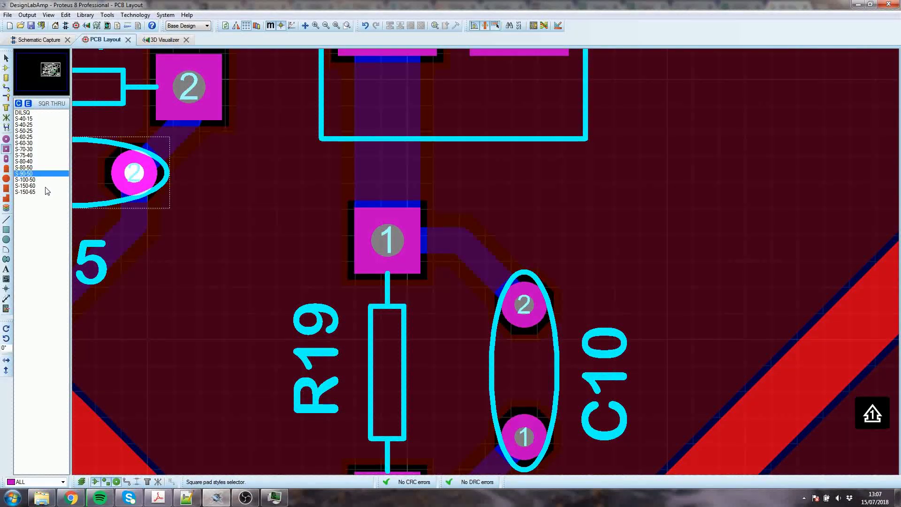
{"action": "left_click", "coordinate": [28, 105]}
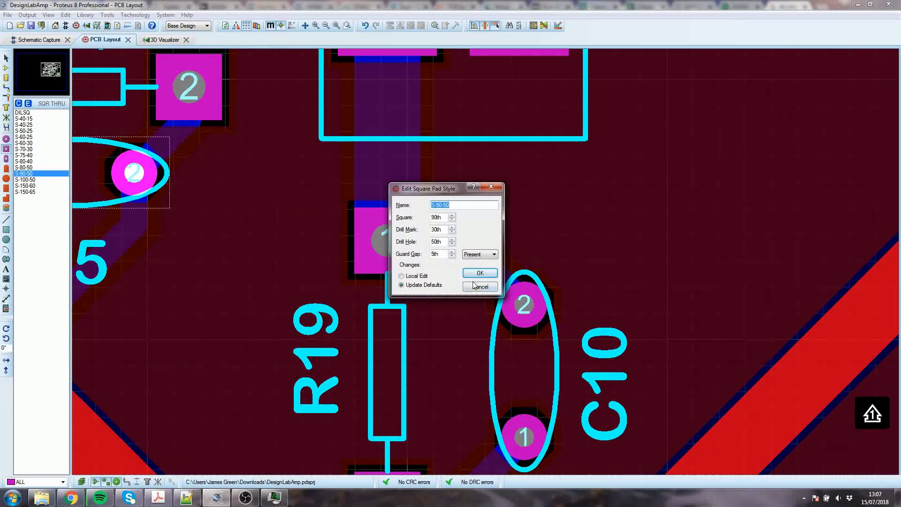
{"action": "left_click", "coordinate": [475, 284]}
Create a new normal square pad style named S-80-2.5MM.
{"action": "left_click", "coordinate": [19, 103]}
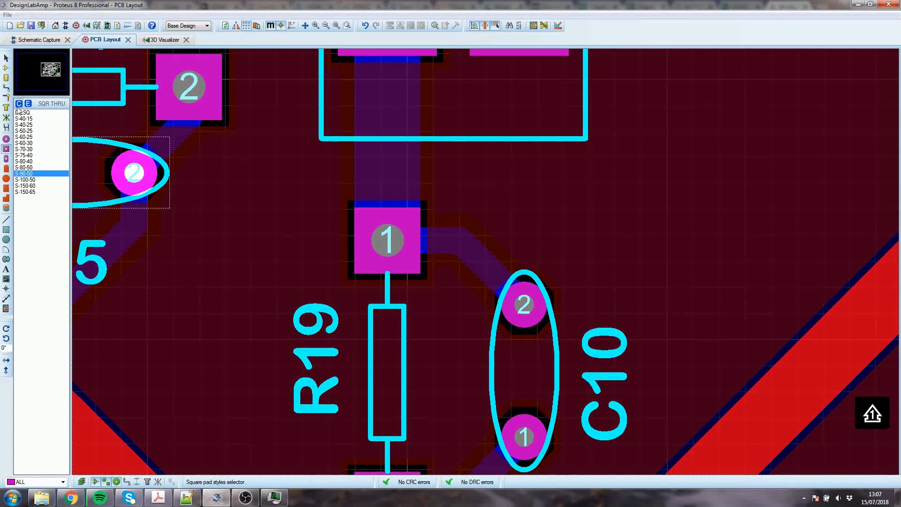
{"action": "type", "text": "S"}
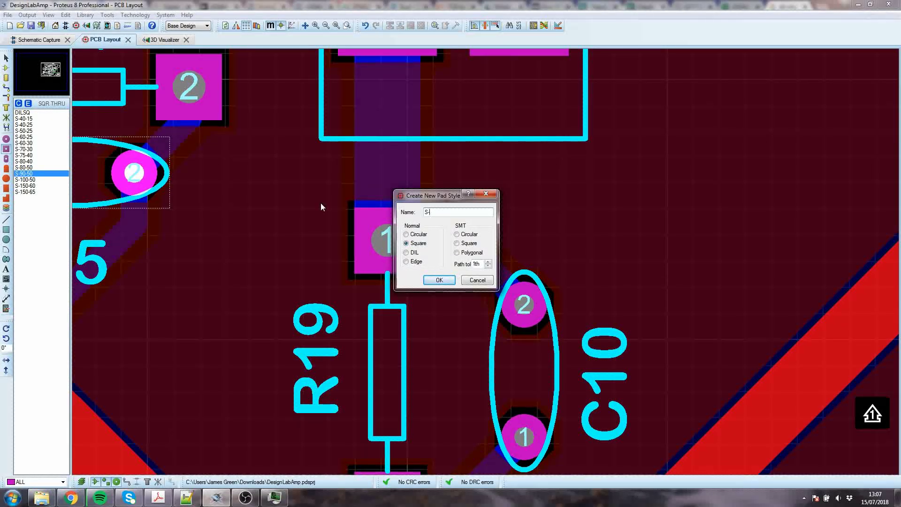
{"action": "type", "text": "-80-2.5MM"}
{"action": "left_click", "coordinate": [432, 280]}
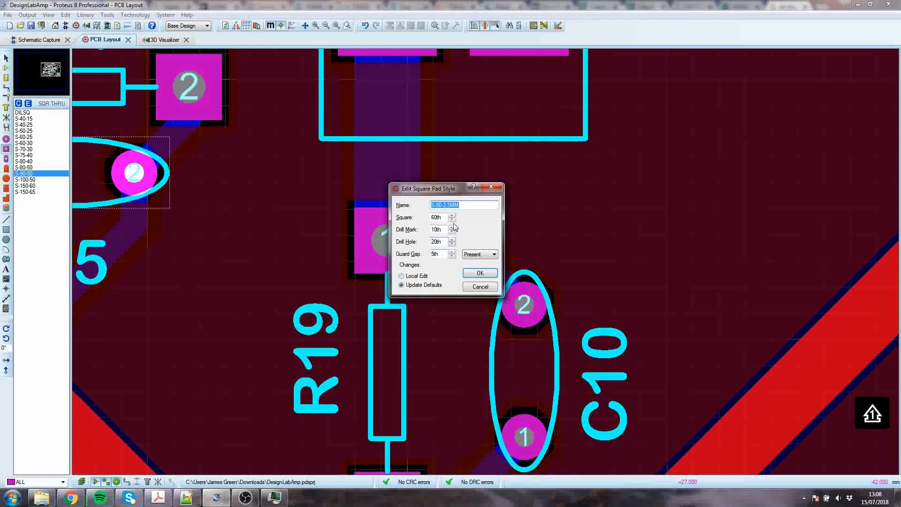
Try to save the new pad style with an 80th square, 2.5 mm drill mark and drill hole, and a 10th guard gap.
{"action": "double_click", "coordinate": [444, 218]}
{"action": "type", "text": "80th"}
{"action": "key", "text": "Tab"}
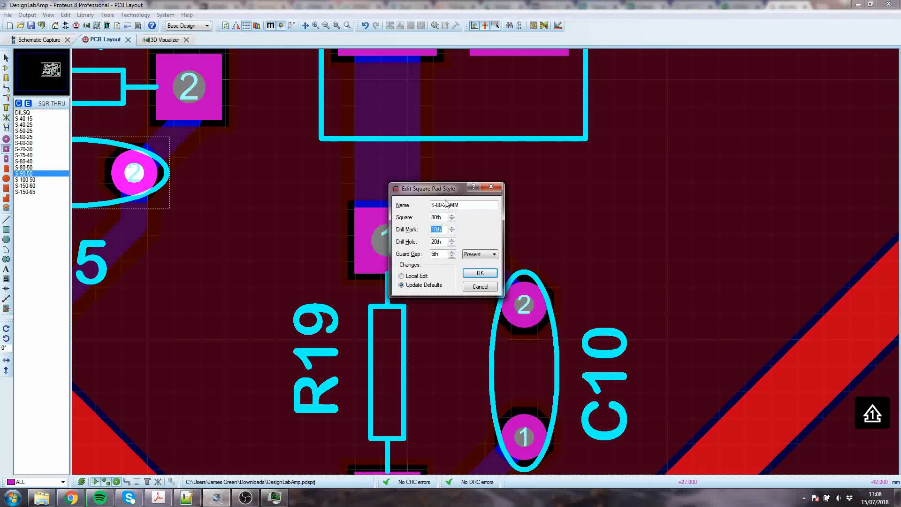
{"action": "type", "text": "2.5mm"}
{"action": "key", "text": "Tab"}
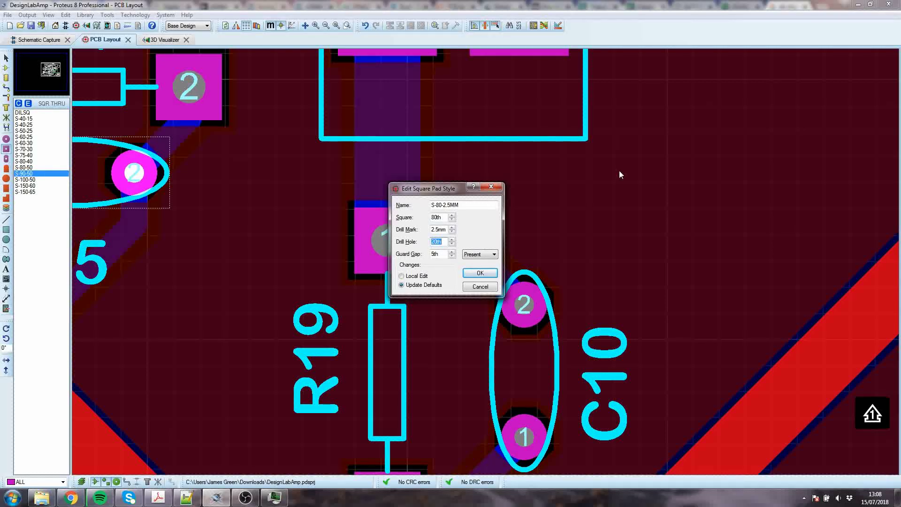
{"action": "type", "text": "2.5mm"}
{"action": "key", "text": "Tab"}
{"action": "type", "text": "10th"}
{"action": "left_click", "coordinate": [489, 274]}
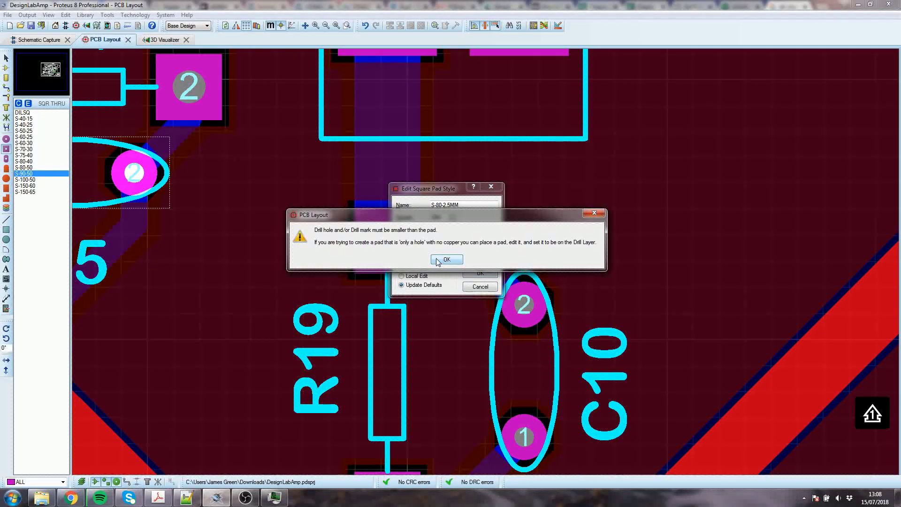
{"action": "left_click", "coordinate": [446, 260]}
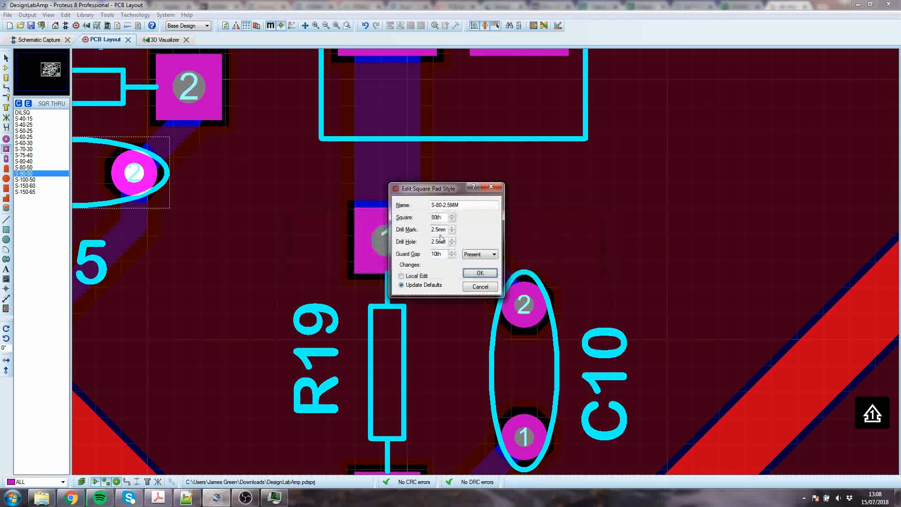
Rename the pad style as S-3.5MM-2.5MM, set its square size to 3.5 mm and save it.
{"action": "left_click", "coordinate": [443, 209]}
{"action": "key", "text": "BackSpace"}
{"action": "key", "text": "BackSpace"}
{"action": "key", "text": "BackSpace"}
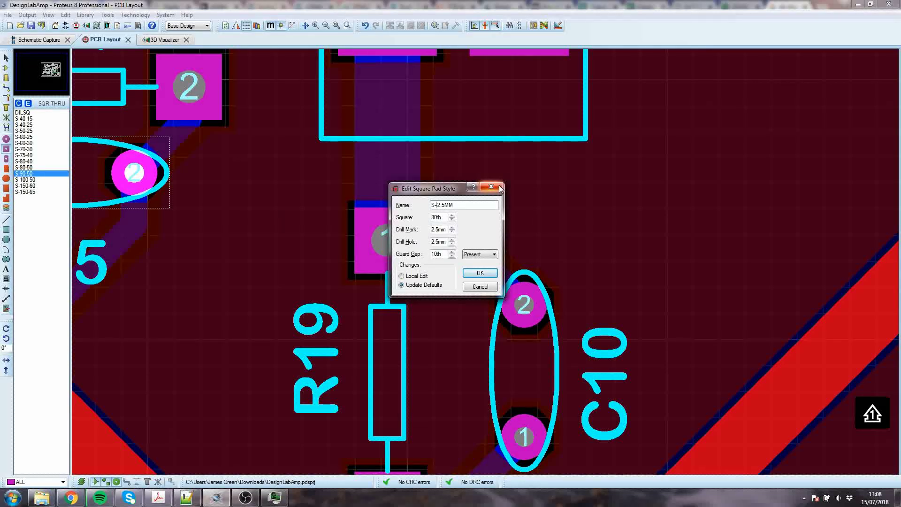
{"action": "type", "text": "3.5MM"}
{"action": "key", "text": "Tab"}
{"action": "type", "text": "3.5mm"}
{"action": "key", "text": "Tab"}
{"action": "key", "text": "Tab"}
{"action": "key", "text": "Tab"}
{"action": "key", "text": "Tab"}
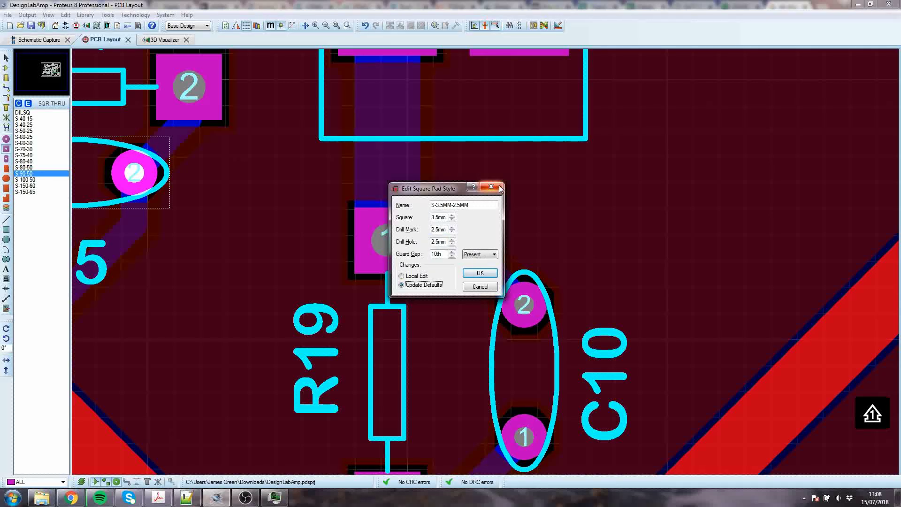
{"action": "left_click", "coordinate": [469, 277]}
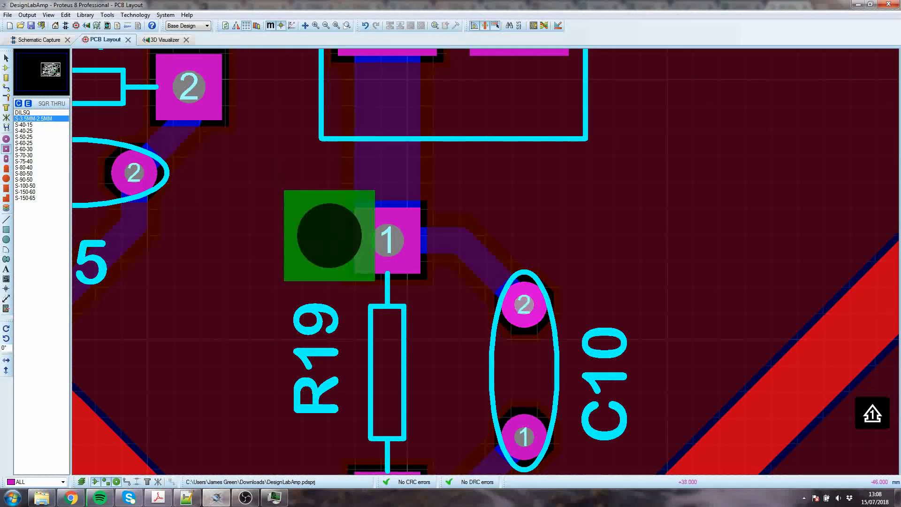
Apply the S-3.5MM-2.5MM pad style to pin 1 of R19 and check its size against the neighbouring pads.
{"action": "left_click", "coordinate": [387, 240]}
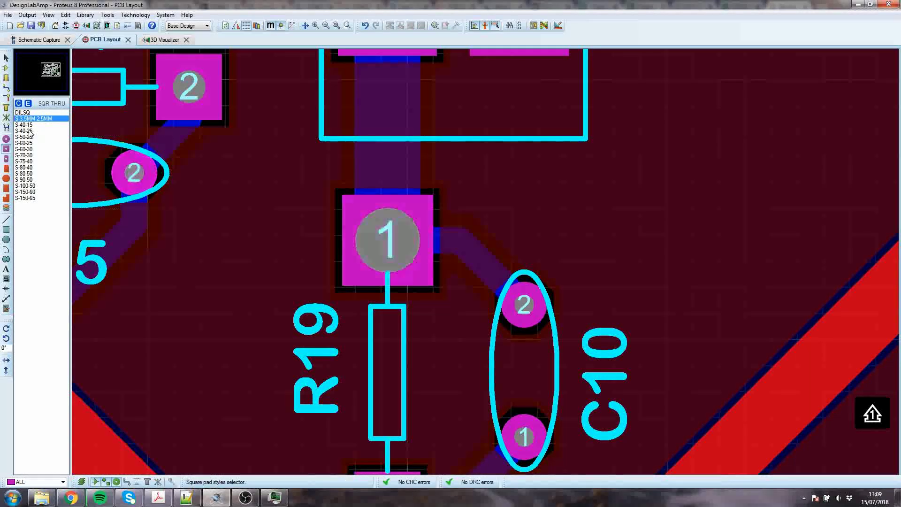
{"action": "scroll", "coordinate": [441, 231], "scroll_direction": "down", "scroll_amount": 2}
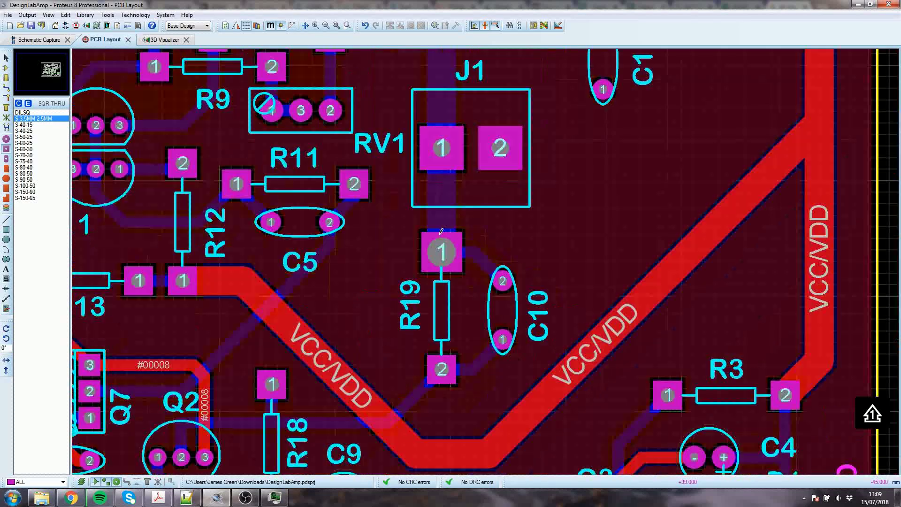
{"action": "scroll", "coordinate": [450, 258], "scroll_direction": "up", "scroll_amount": 2}
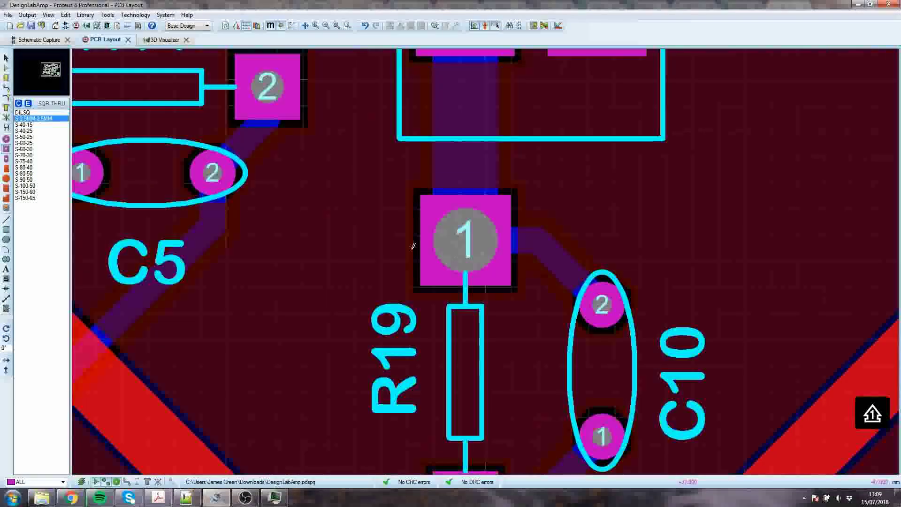
Rename the S-3.5MM-2.5MM pad style as S-3MM-2.5MM.
{"action": "left_click", "coordinate": [28, 104]}
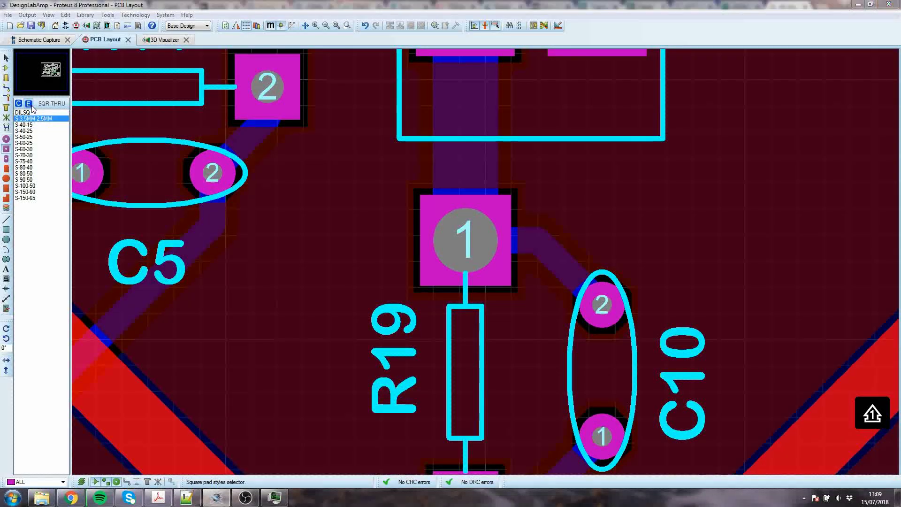
{"action": "left_click", "coordinate": [458, 209]}
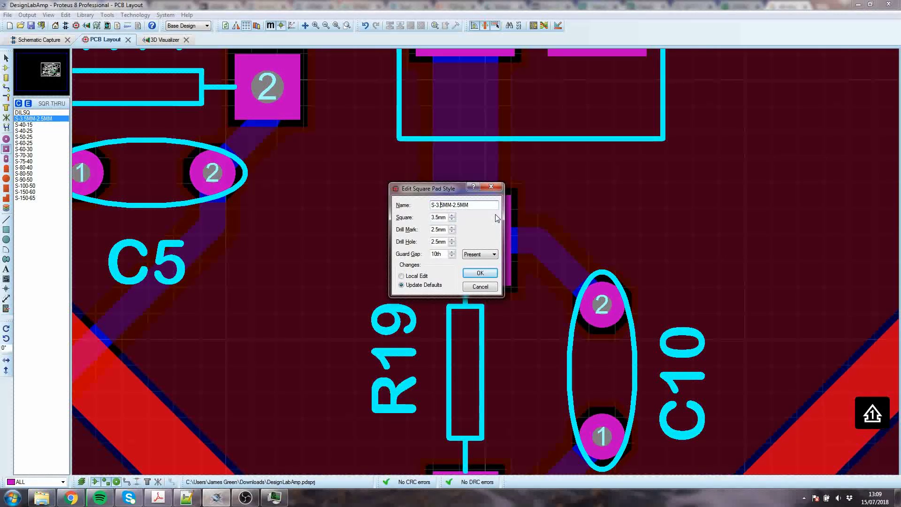
{"action": "key", "text": "Delete"}
{"action": "key", "text": "BackSpace"}
{"action": "key", "text": "Right"}
{"action": "key", "text": "Right"}
{"action": "key", "text": "Right"}
{"action": "key", "text": "Return"}
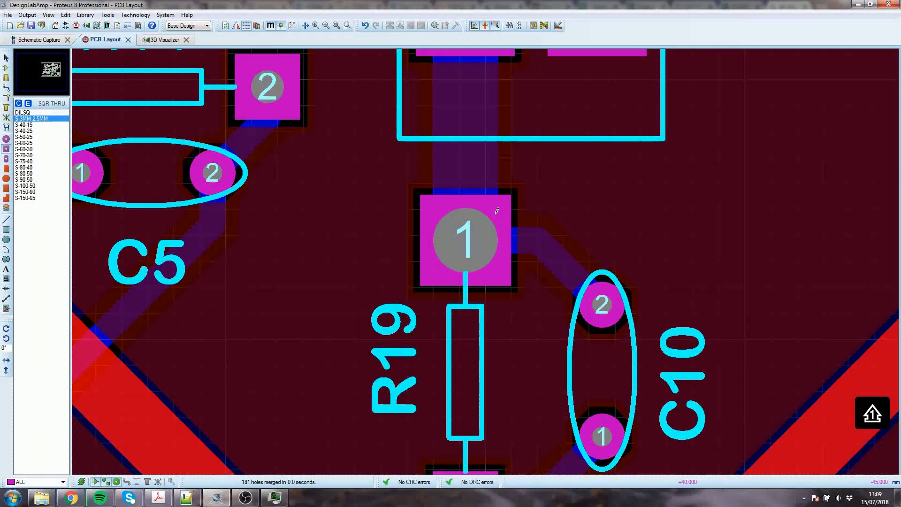
Rename the custom pad style as S-3MM-2MM and set its square size to 3 mm.
{"action": "left_click", "coordinate": [28, 104]}
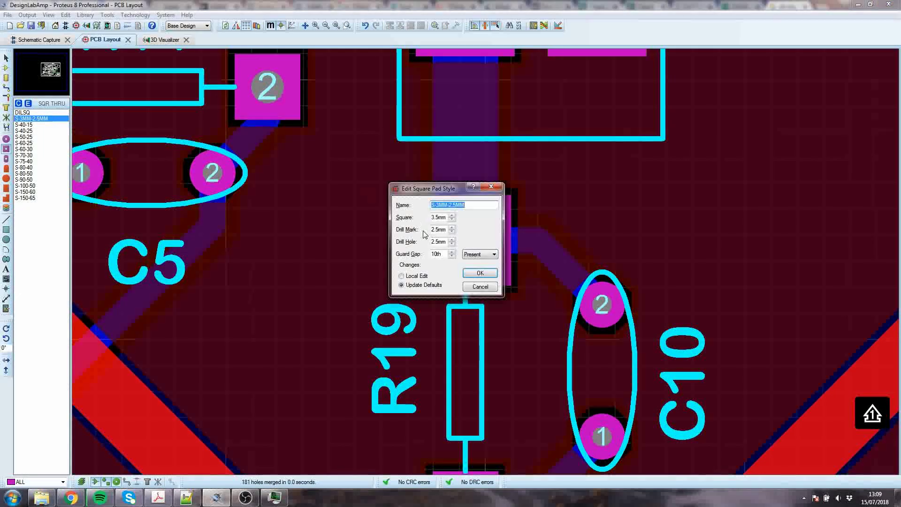
{"action": "left_click", "coordinate": [454, 207]}
{"action": "key", "text": "BackSpace"}
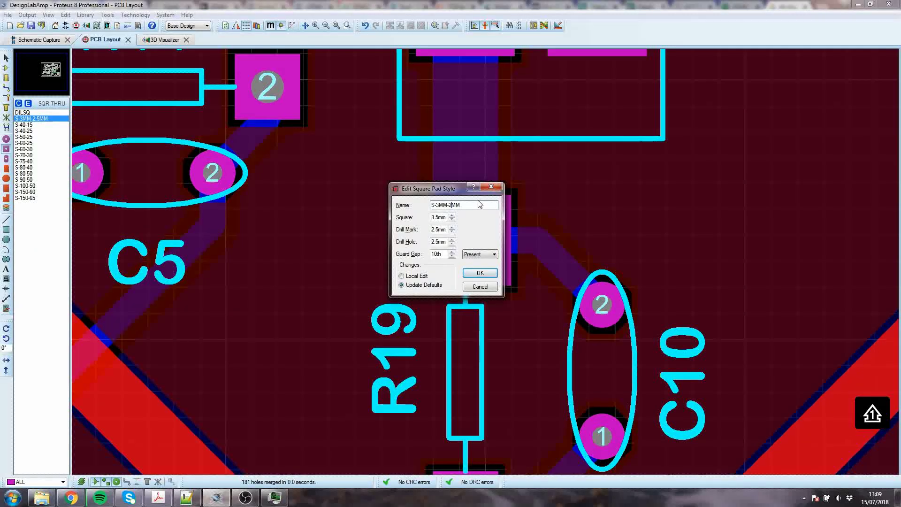
{"action": "left_click", "coordinate": [440, 218]}
{"action": "key", "text": "BackSpace"}
{"action": "key", "text": "BackSpace"}
{"action": "key", "text": "Tab"}
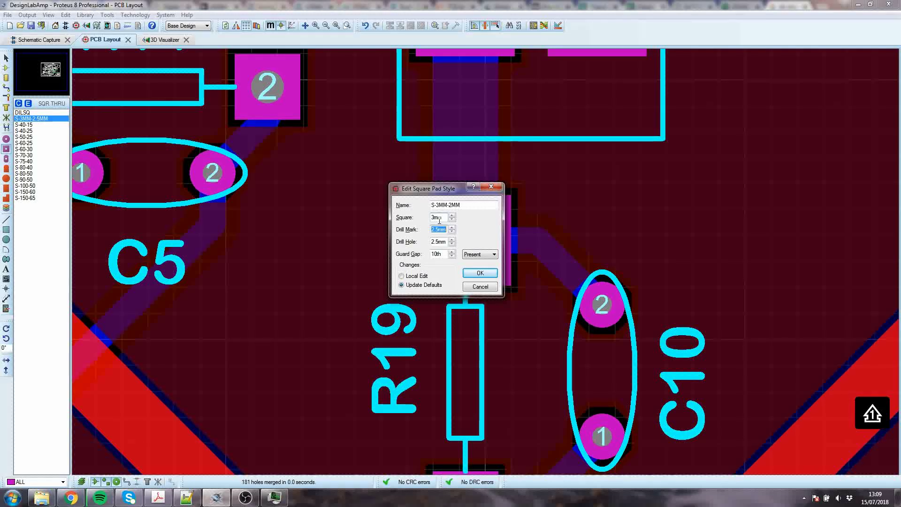
Set the S-3MM-2MM pad style's drill size to 2 mm and save the style.
{"action": "key", "text": "Left"}
{"action": "key", "text": "Left"}
{"action": "key", "text": "BackSpace"}
{"action": "key", "text": "Tab"}
{"action": "key", "text": "Right"}
{"action": "left_click", "coordinate": [471, 274]}
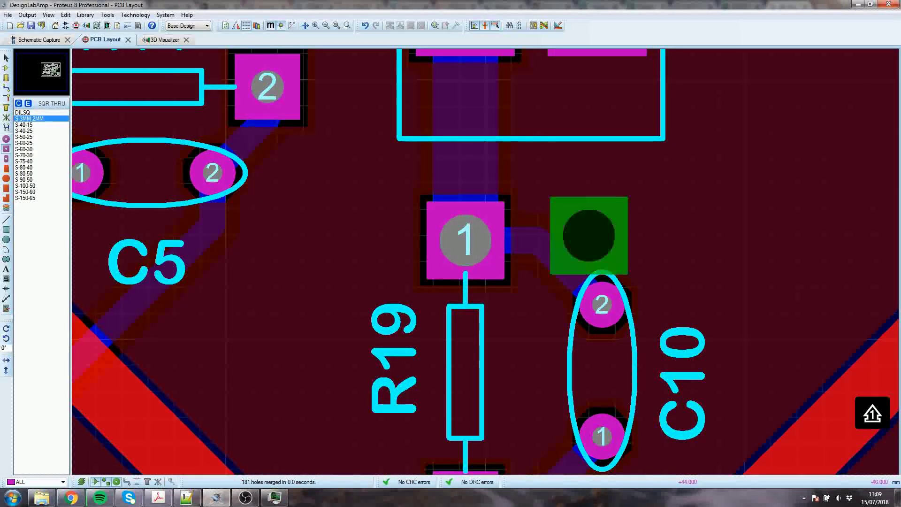
Inspect the resized pad on R19's pin 1 closely and compare it with the pads around J1.
{"action": "right_click", "coordinate": [591, 234]}
{"action": "scroll", "coordinate": [603, 203], "scroll_direction": "down", "scroll_amount": 2}
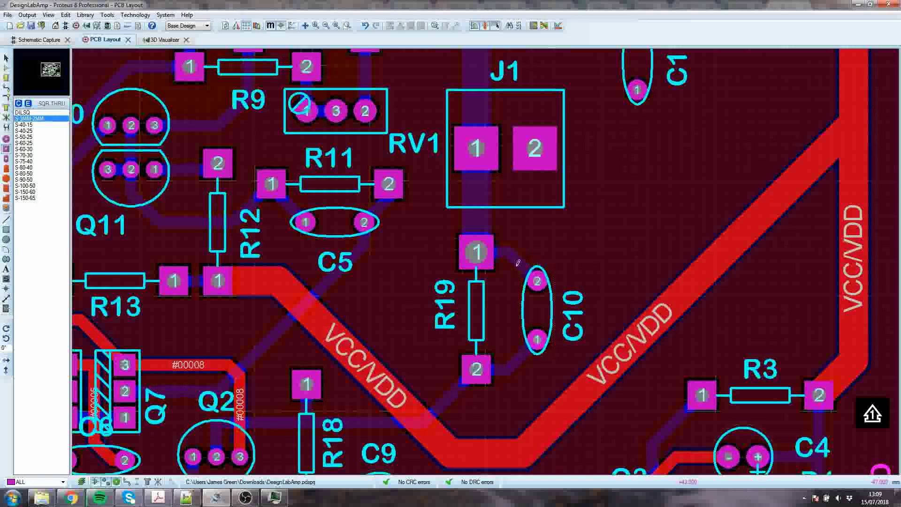
{"action": "scroll", "coordinate": [478, 249], "scroll_direction": "up", "scroll_amount": 1}
{"action": "scroll", "coordinate": [486, 257], "scroll_direction": "up", "scroll_amount": 3}
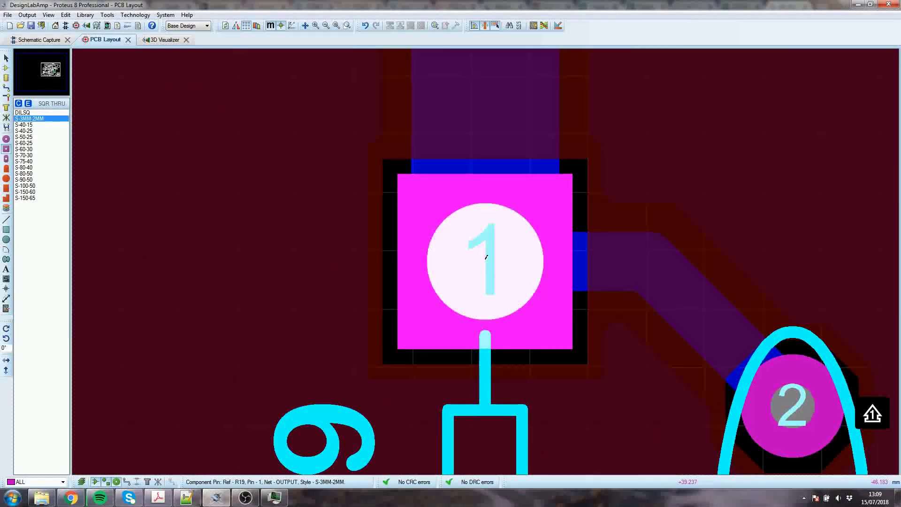
{"action": "right_click", "coordinate": [487, 257]}
{"action": "left_click", "coordinate": [670, 183]}
{"action": "scroll", "coordinate": [540, 220], "scroll_direction": "down", "scroll_amount": 5}
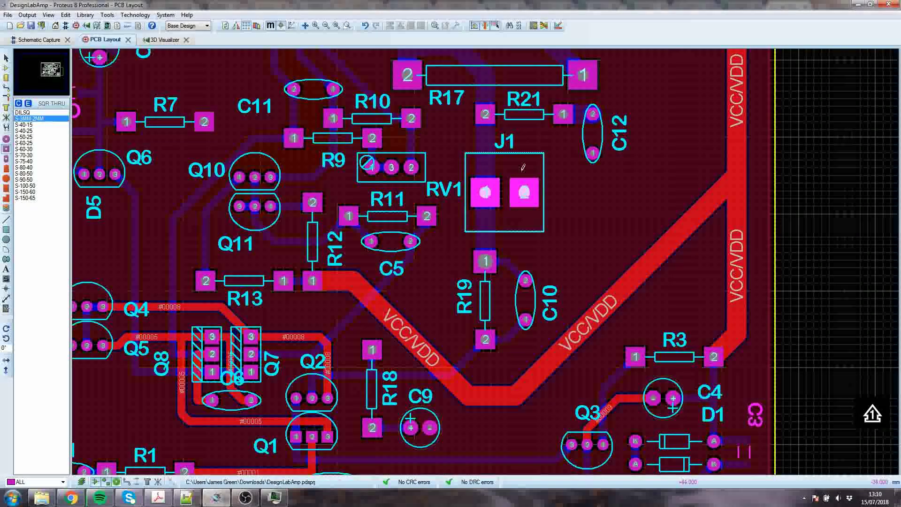
Route a short DEFAULT trace on Top Copper from J1's pin 1 to an open area near RV1.
{"action": "scroll", "coordinate": [486, 257], "scroll_direction": "up", "scroll_amount": 3}
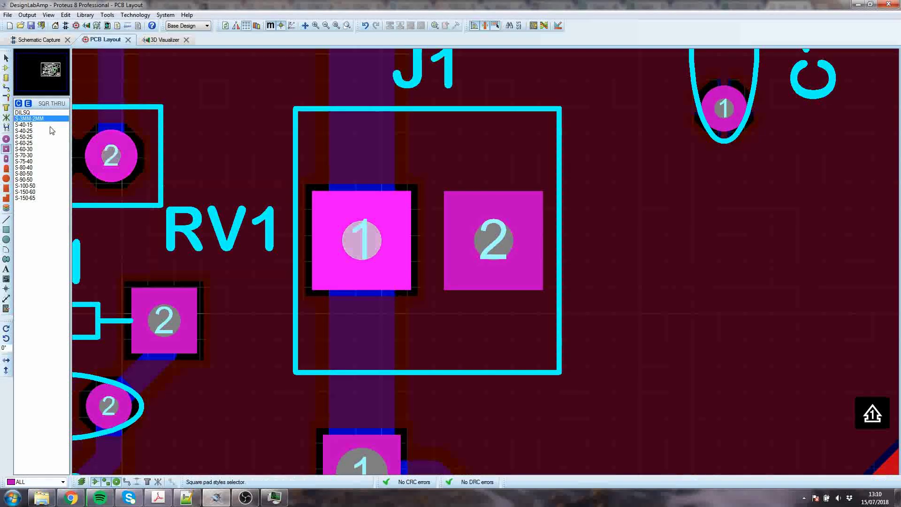
{"action": "left_click", "coordinate": [6, 87]}
{"action": "left_click", "coordinate": [61, 483]}
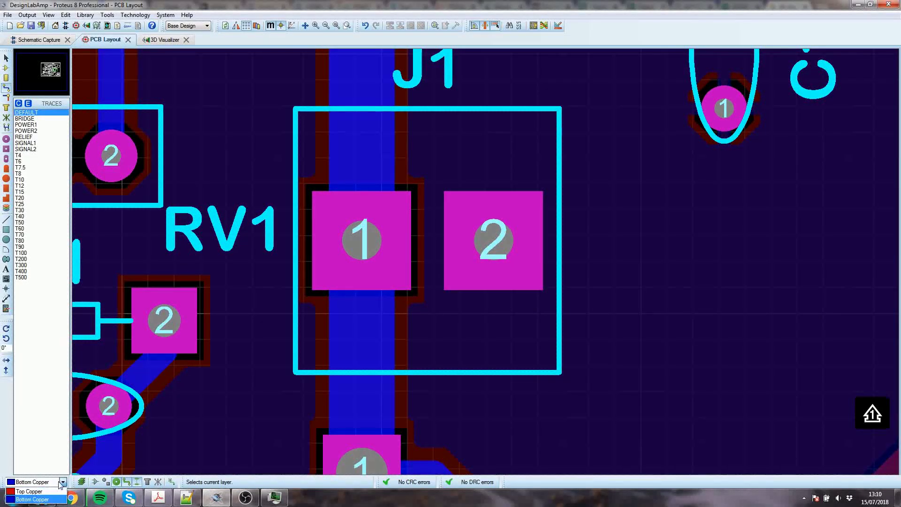
{"action": "left_click", "coordinate": [55, 491]}
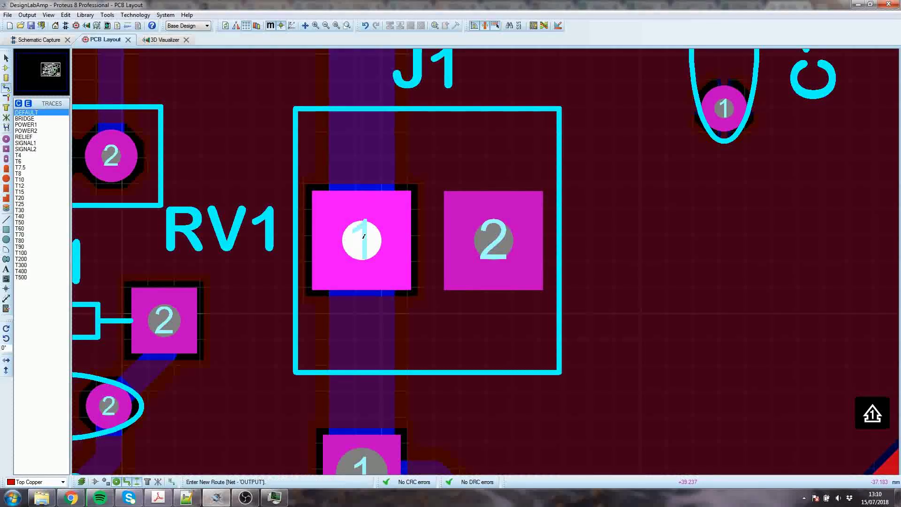
{"action": "left_click", "coordinate": [361, 241]}
{"action": "double_click", "coordinate": [240, 147]}
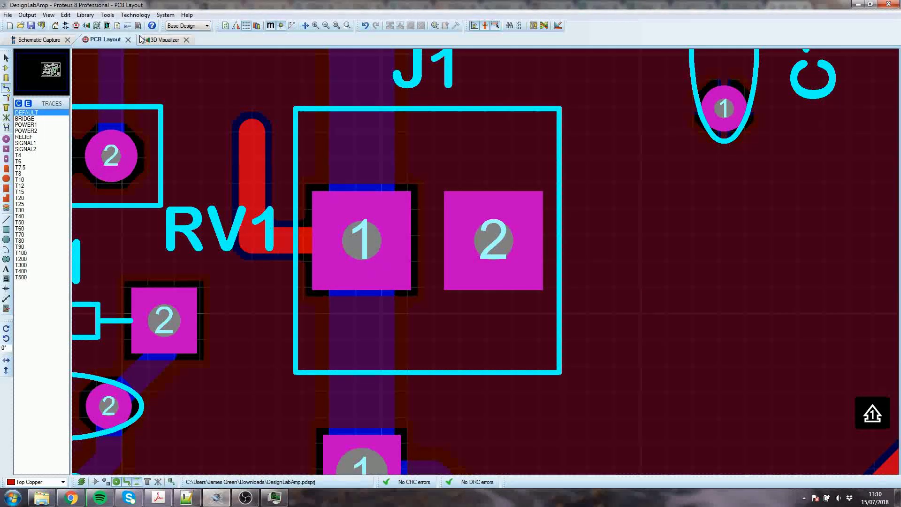
Examine the 3D view of the board around J1, RV1 and R19 from several angles and distances.
{"action": "left_click", "coordinate": [155, 40]}
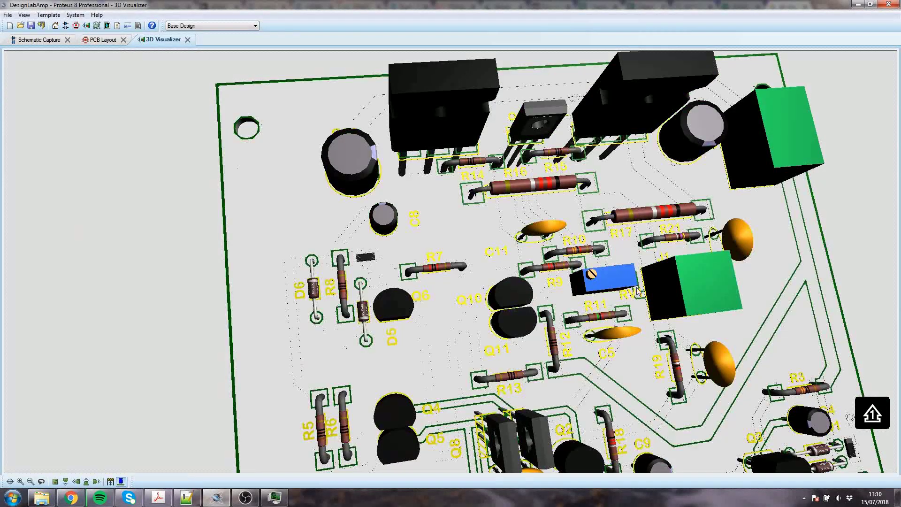
{"action": "left_click_drag", "start_coordinate": [609, 248], "coordinate": [591, 324]}
{"action": "left_click_drag", "start_coordinate": [451, 261], "coordinate": [430, 261]}
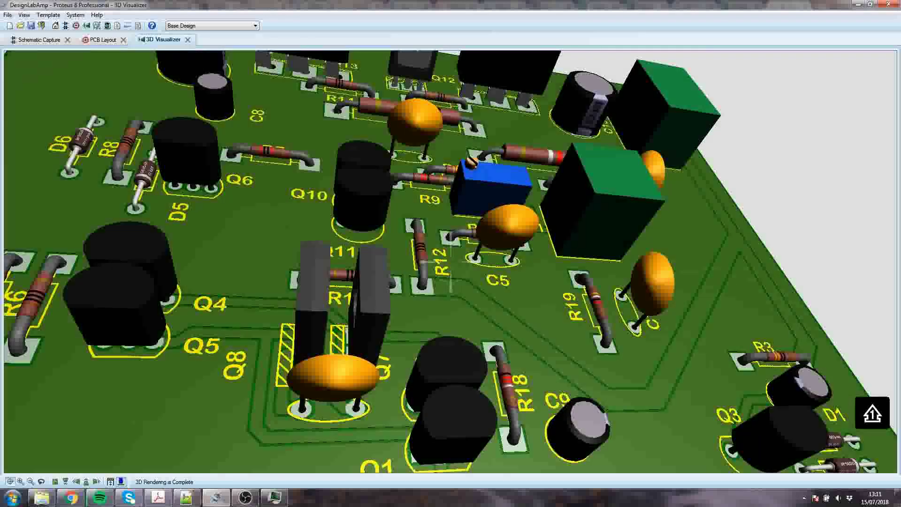
{"action": "right_click", "coordinate": [450, 262]}
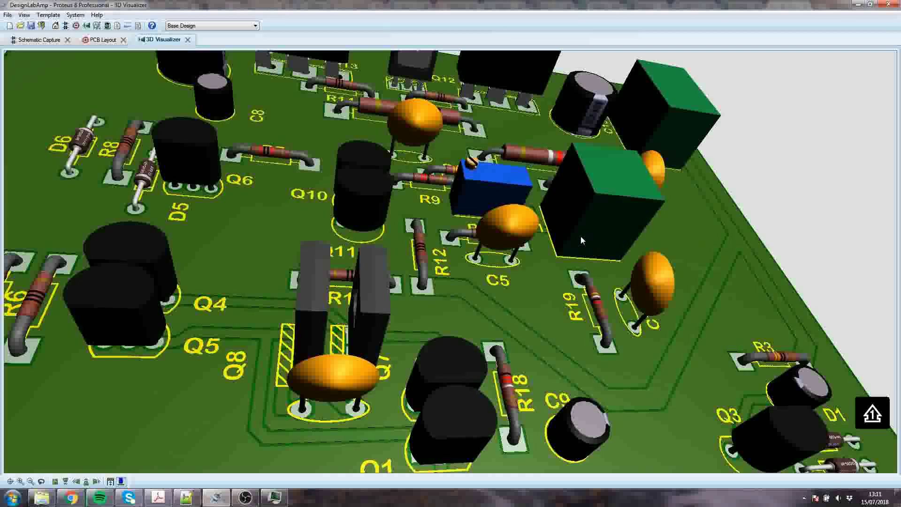
{"action": "left_click_drag", "start_coordinate": [565, 267], "coordinate": [563, 98]}
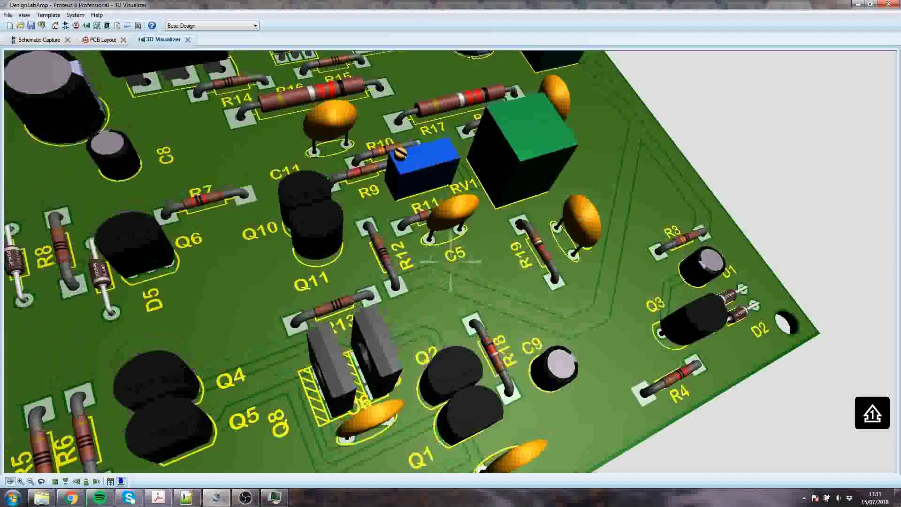
{"action": "scroll", "coordinate": [450, 261], "scroll_direction": "up", "scroll_amount": 8}
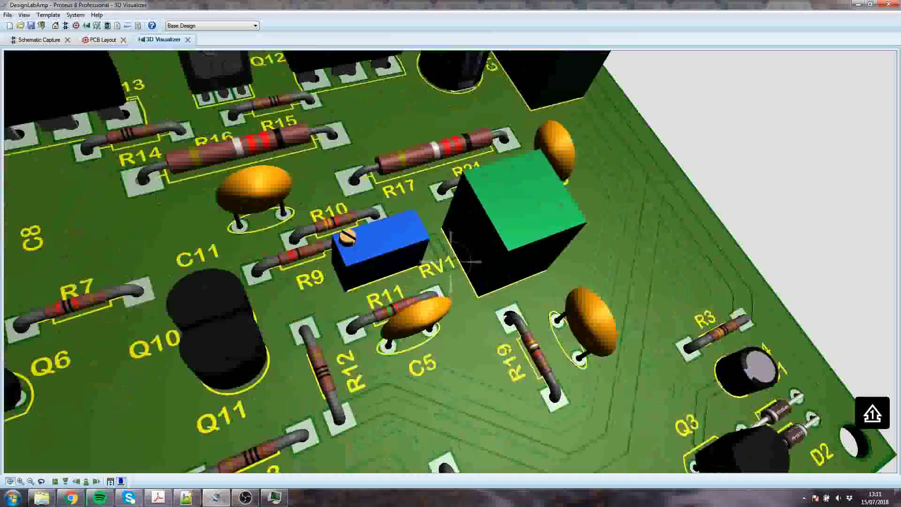
{"action": "scroll", "coordinate": [451, 261], "scroll_direction": "down", "scroll_amount": 10}
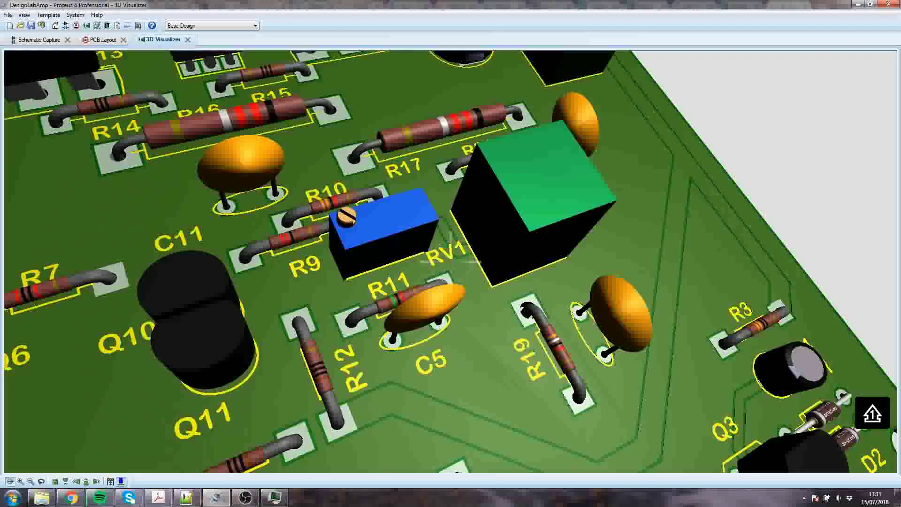
{"action": "key", "text": "Escape"}
Return to the PCB layout and remove the trial trace from J1's pin 1.
{"action": "left_click", "coordinate": [111, 40]}
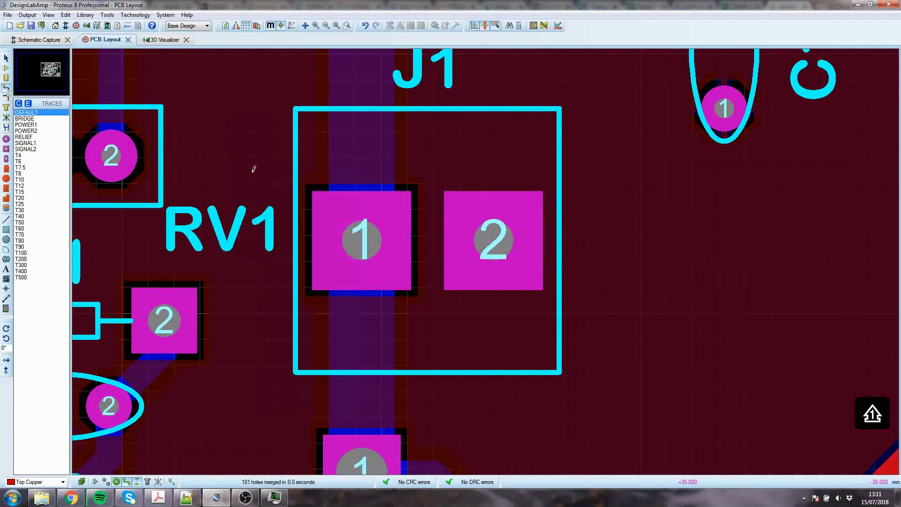
{"action": "key", "text": "Delete"}
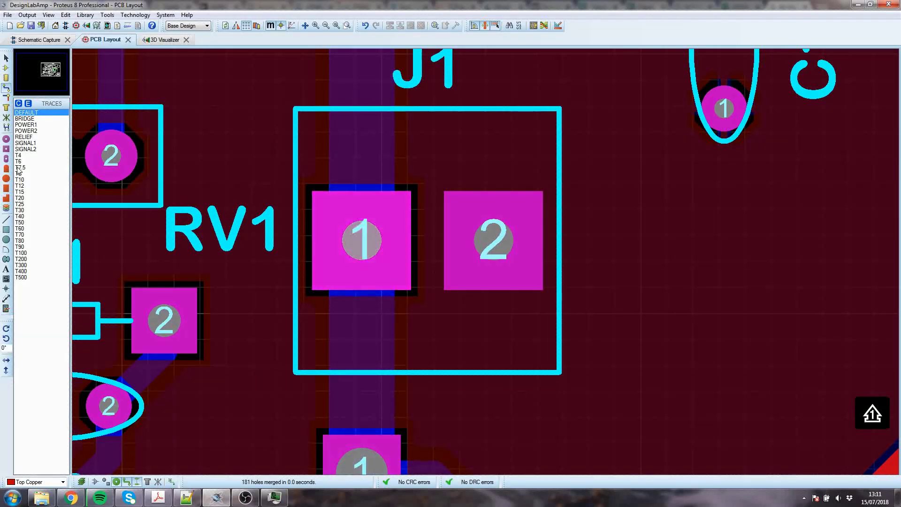
Apply the S-3MM-2MM square pad style to both pins of connector J1.
{"action": "left_click", "coordinate": [7, 149]}
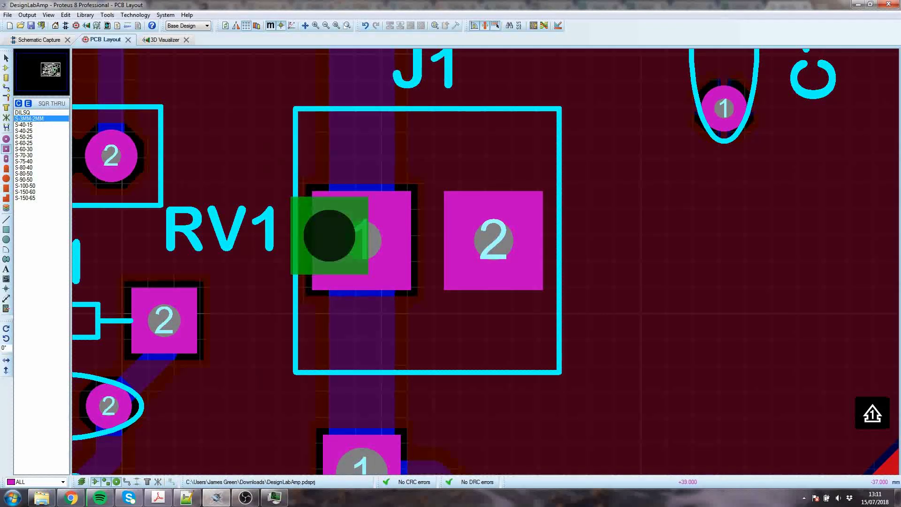
{"action": "left_click", "coordinate": [362, 240]}
{"action": "left_click", "coordinate": [493, 240]}
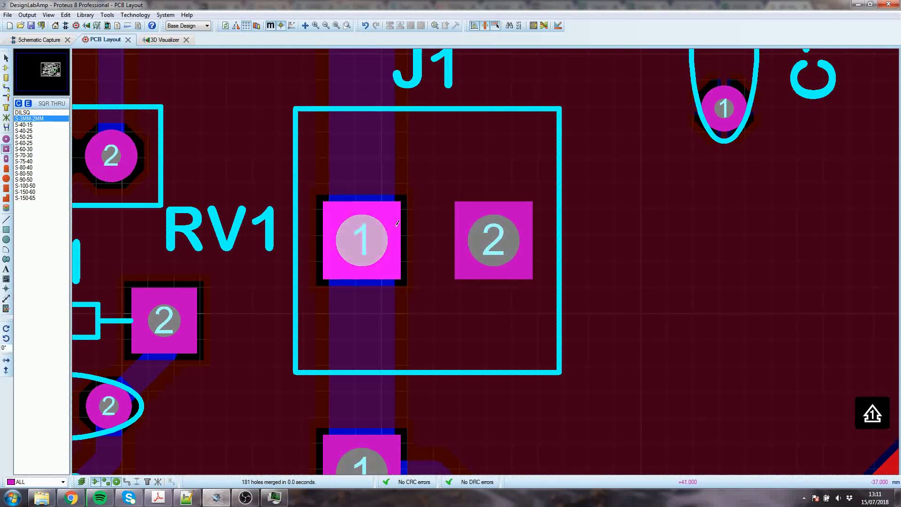
{"action": "scroll", "coordinate": [452, 244], "scroll_direction": "down", "scroll_amount": 2}
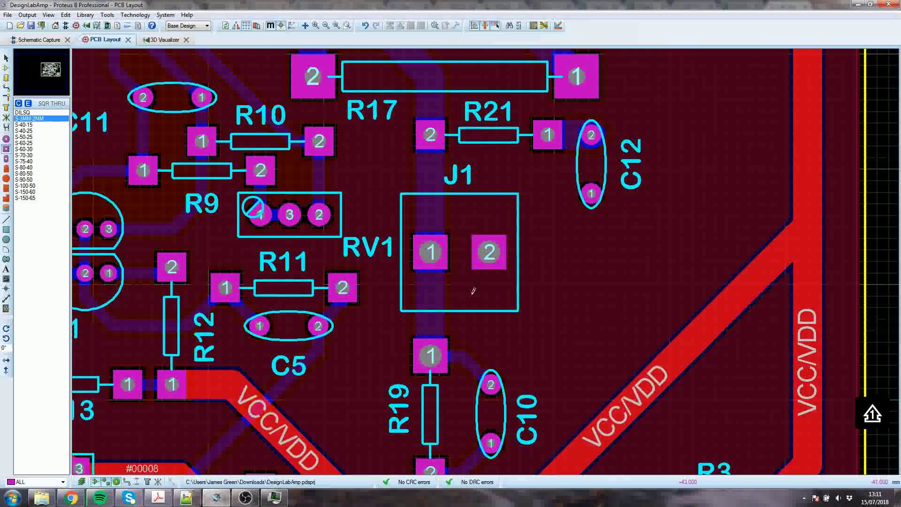
{"action": "left_click", "coordinate": [430, 252]}
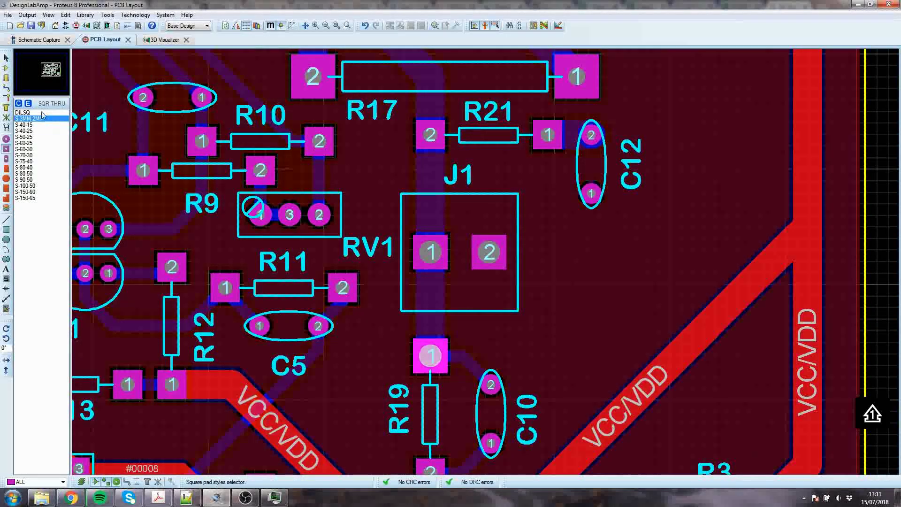
Set the square size of the S-3MM-2MM pad style to 4 mm.
{"action": "left_click", "coordinate": [27, 103]}
{"action": "left_click", "coordinate": [432, 218]}
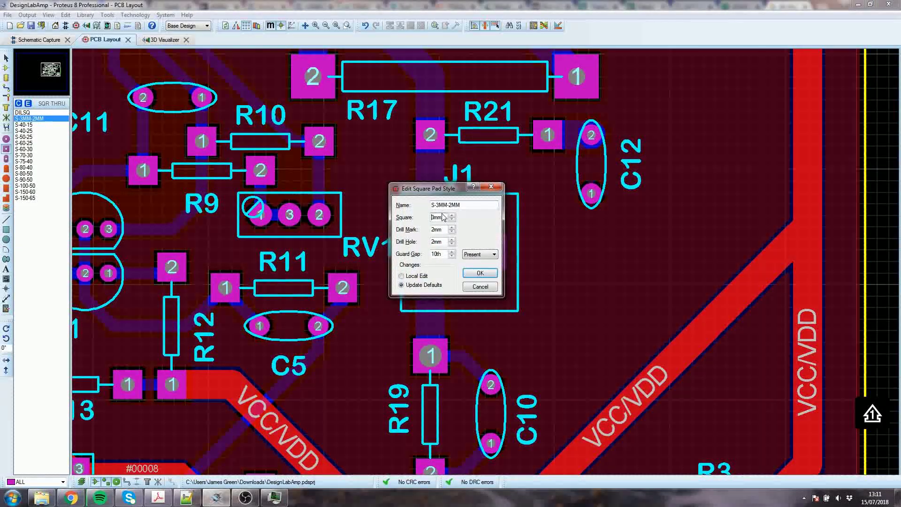
{"action": "left_click", "coordinate": [479, 274]}
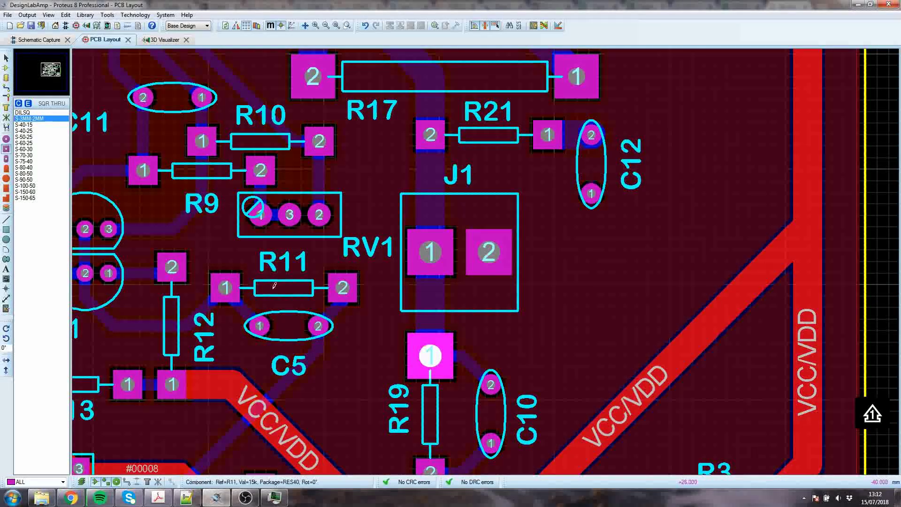
Set the S-3MM-2MM pad style's square size back to 3 mm and save the style.
{"action": "double_click", "coordinate": [27, 118]}
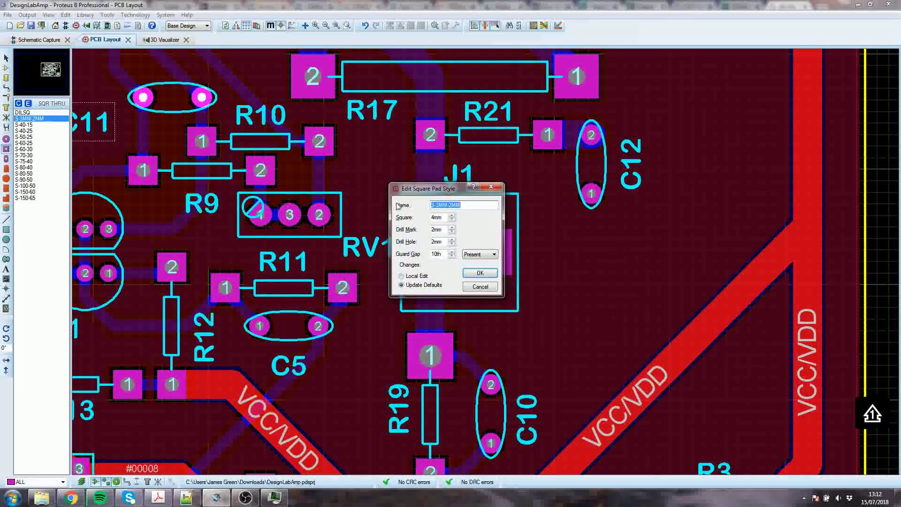
{"action": "left_click", "coordinate": [435, 217]}
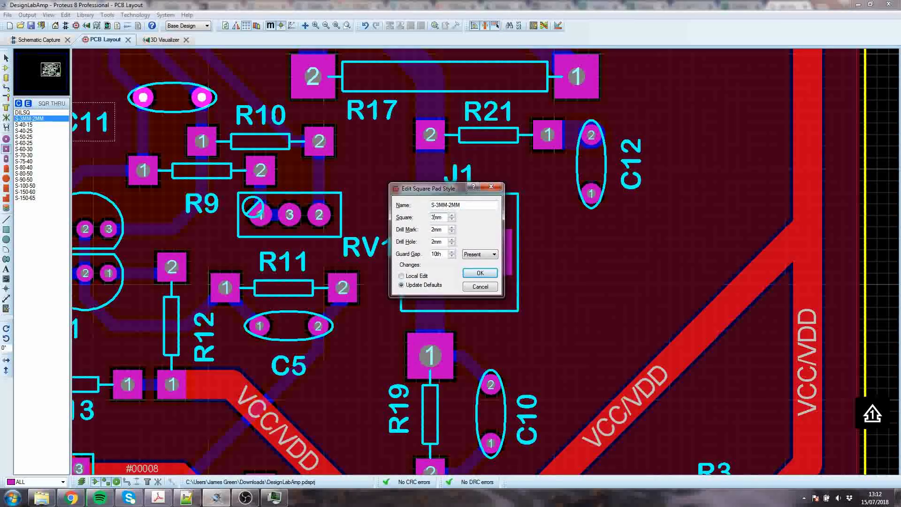
{"action": "key", "text": "Return"}
{"action": "scroll", "coordinate": [484, 261], "scroll_direction": "down", "scroll_amount": 2}
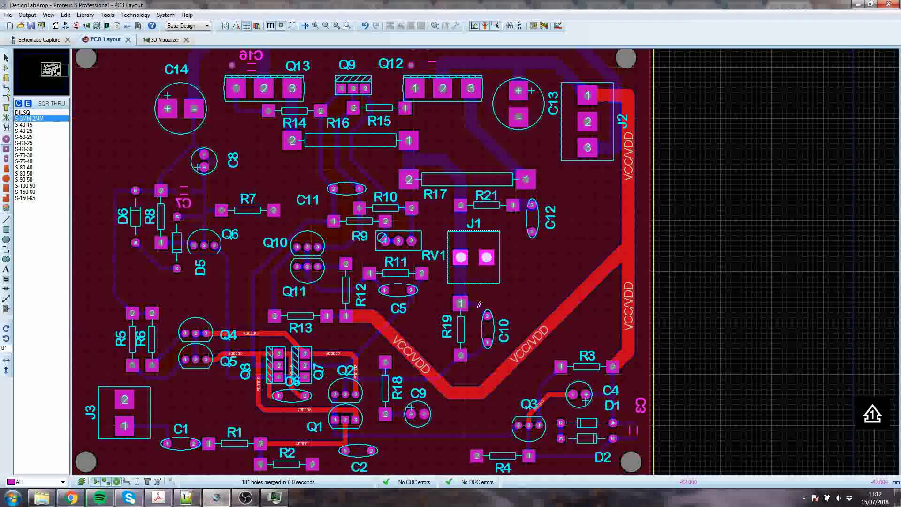
{"action": "scroll", "coordinate": [478, 304], "scroll_direction": "down", "scroll_amount": 2}
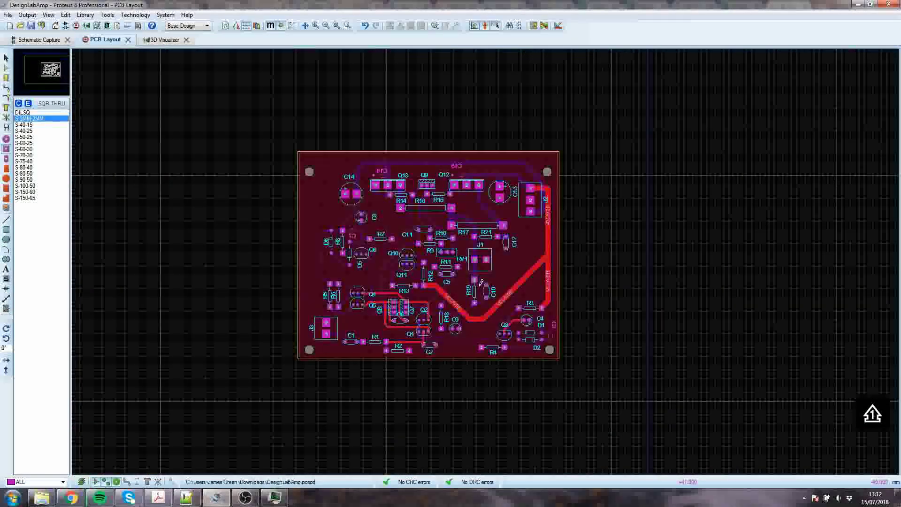
{"action": "scroll", "coordinate": [481, 282], "scroll_direction": "up", "scroll_amount": 1}
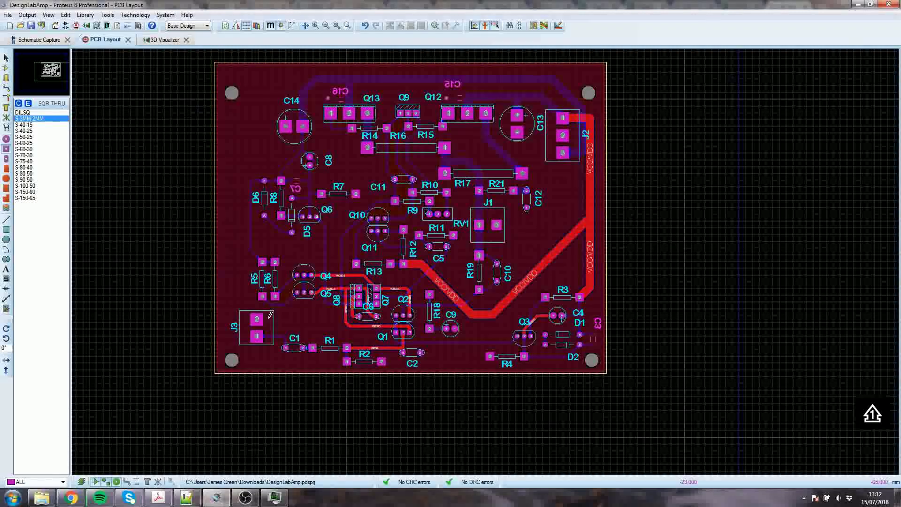
Check connector J3's pads and the pad style of the corner mounting hole near C14.
{"action": "left_click", "coordinate": [270, 317]}
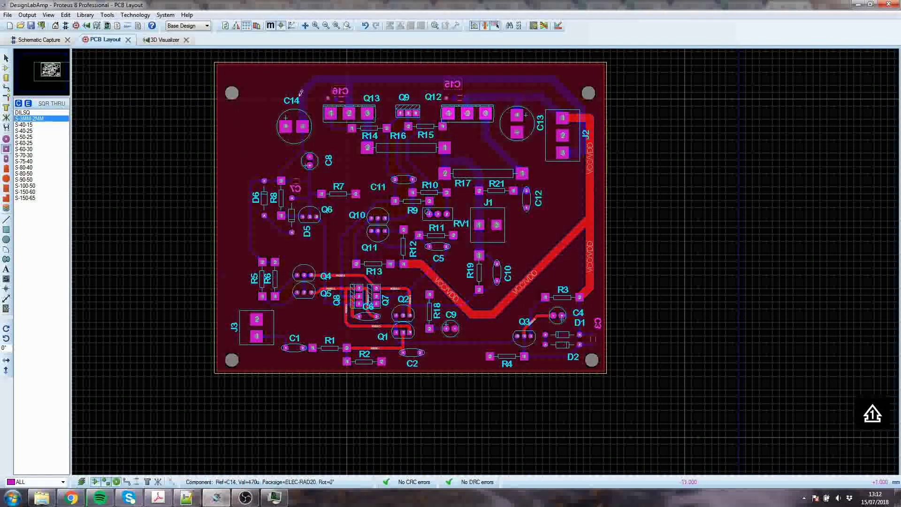
{"action": "right_click", "coordinate": [233, 91]}
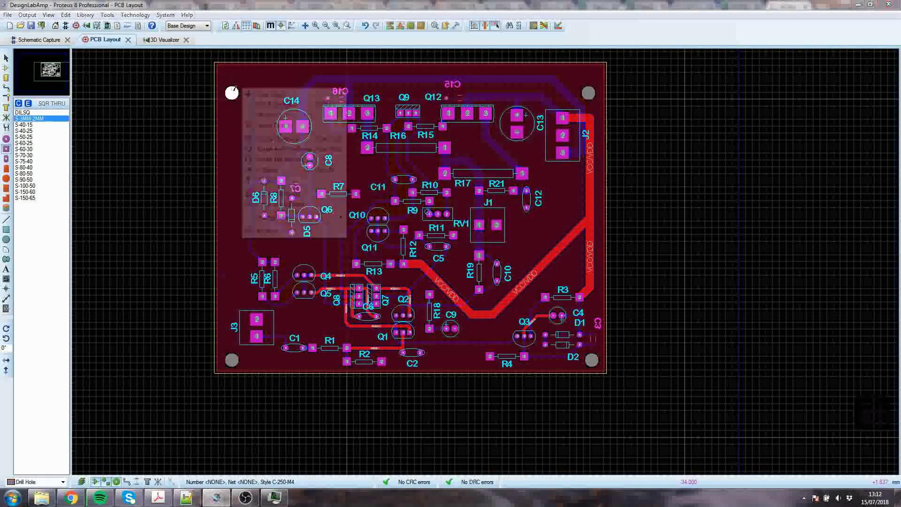
{"action": "left_click", "coordinate": [230, 125]}
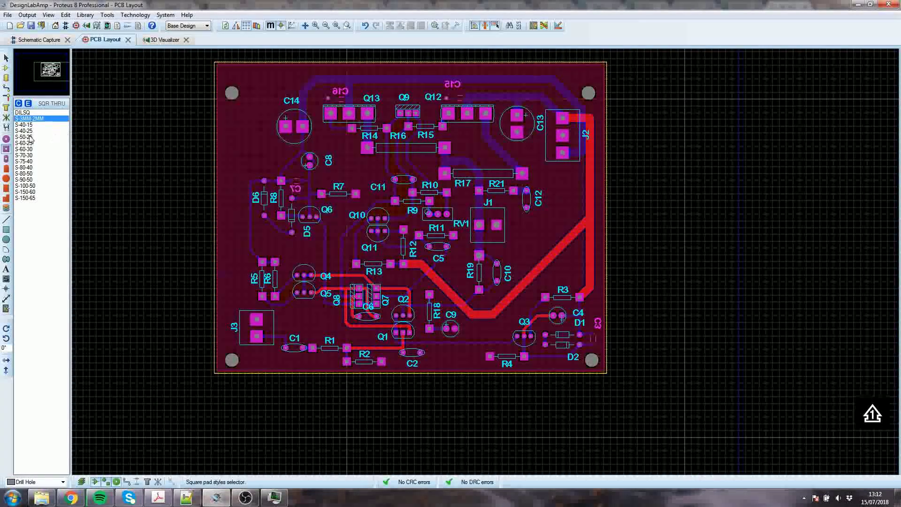
Place a trial S-100-50 square pad on all layers between the corner mounting hole and C14, and delete it.
{"action": "left_click", "coordinate": [26, 174]}
{"action": "left_click", "coordinate": [26, 186]}
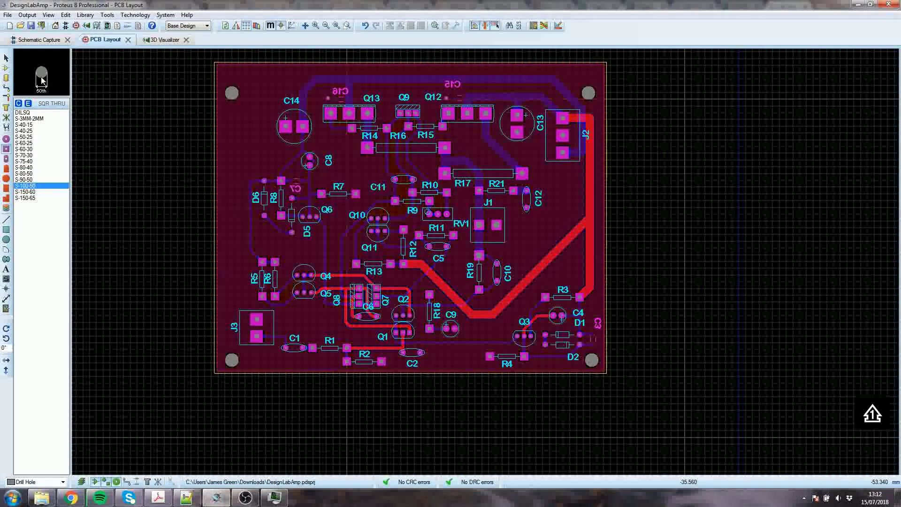
{"action": "left_click", "coordinate": [58, 481]}
{"action": "left_click", "coordinate": [57, 473]}
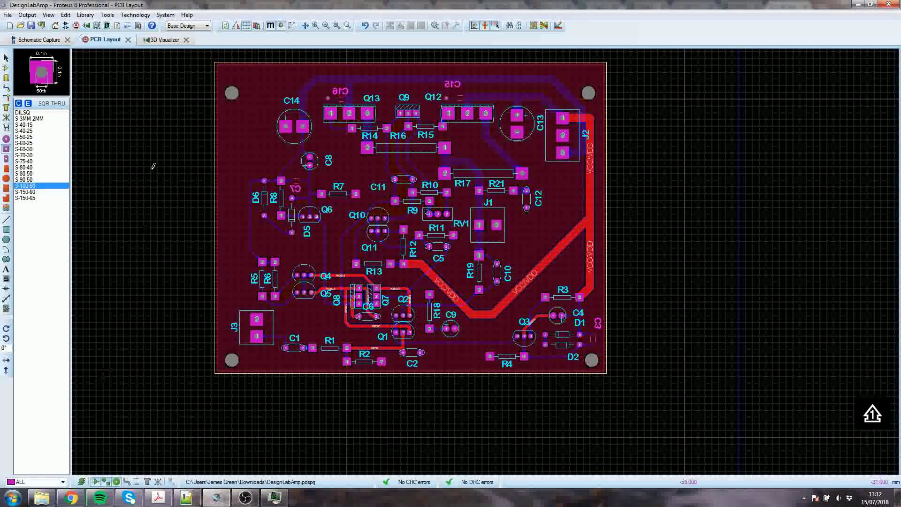
{"action": "scroll", "coordinate": [256, 124], "scroll_direction": "up", "scroll_amount": 4}
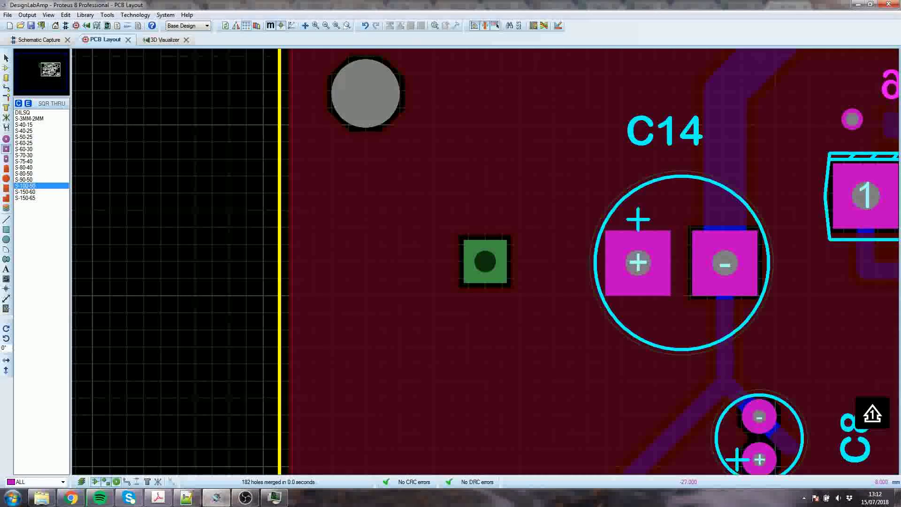
{"action": "right_click", "coordinate": [473, 255]}
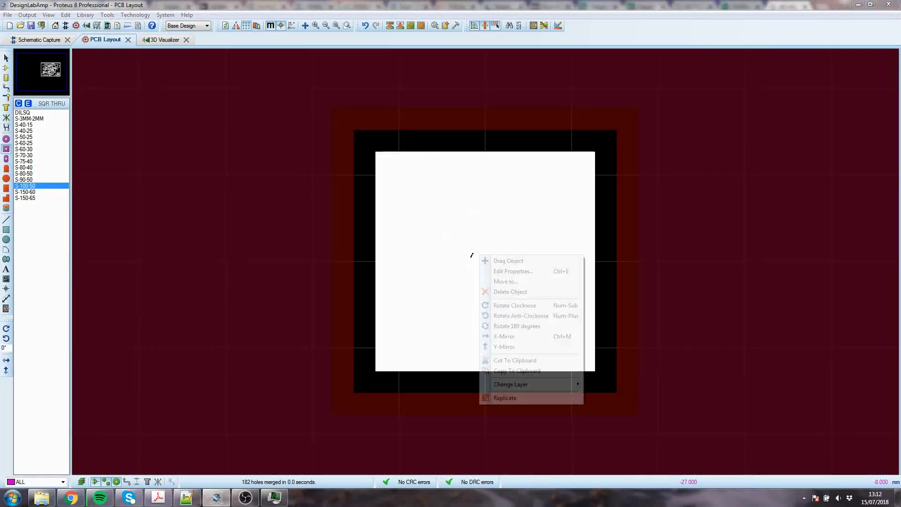
{"action": "right_click", "coordinate": [474, 255]}
Place a trial S-100-50 pad on the Drill Hole layer beside C14 and delete it.
{"action": "left_click", "coordinate": [63, 482]}
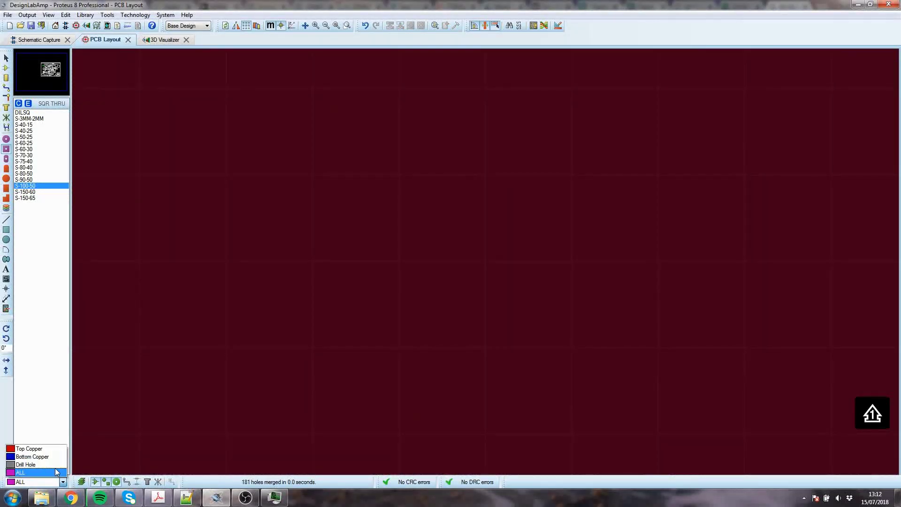
{"action": "left_click", "coordinate": [57, 471]}
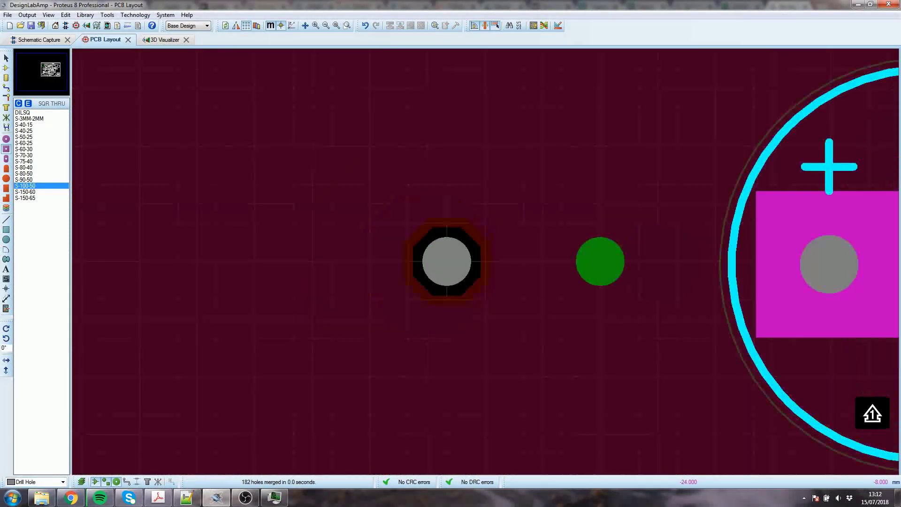
{"action": "right_click", "coordinate": [445, 256]}
{"action": "right_click", "coordinate": [445, 256]}
{"action": "scroll", "coordinate": [487, 251], "scroll_direction": "down", "scroll_amount": 9}
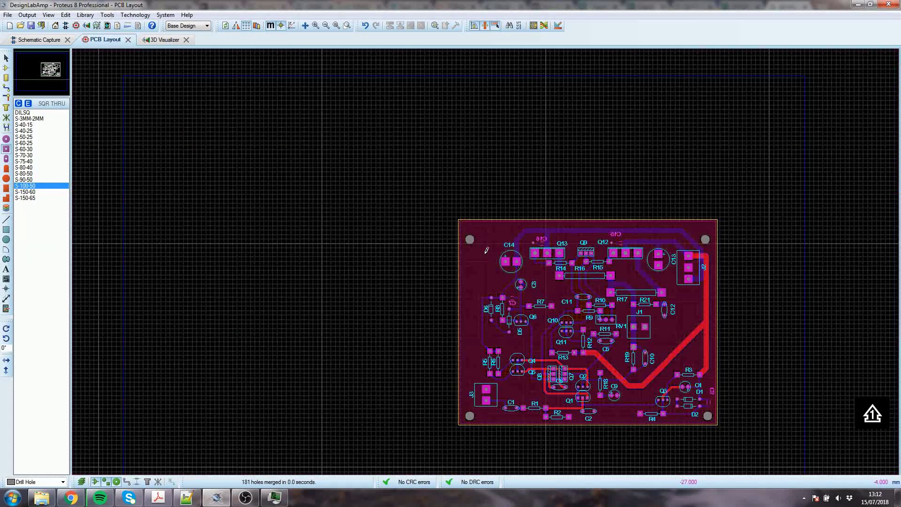
{"action": "scroll", "coordinate": [557, 285], "scroll_direction": "up", "scroll_amount": 3}
{"action": "scroll", "coordinate": [436, 252], "scroll_direction": "up", "scroll_amount": 4}
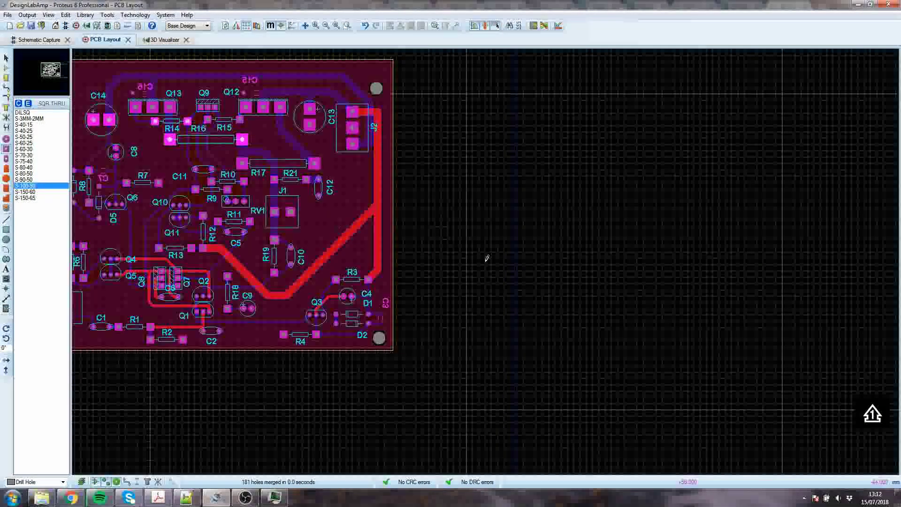
{"action": "scroll", "coordinate": [468, 256], "scroll_direction": "down", "scroll_amount": 2}
{"action": "scroll", "coordinate": [468, 255], "scroll_direction": "up", "scroll_amount": 1}
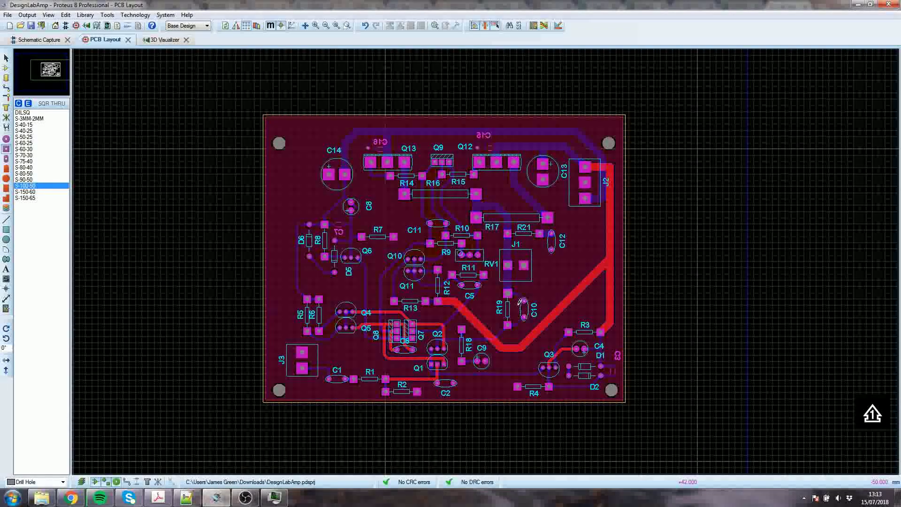
Limit the displayed layers to Bottom Copper, Bottom Silk and Ratsnest.
{"action": "scroll", "coordinate": [484, 262], "scroll_direction": "up", "scroll_amount": 1}
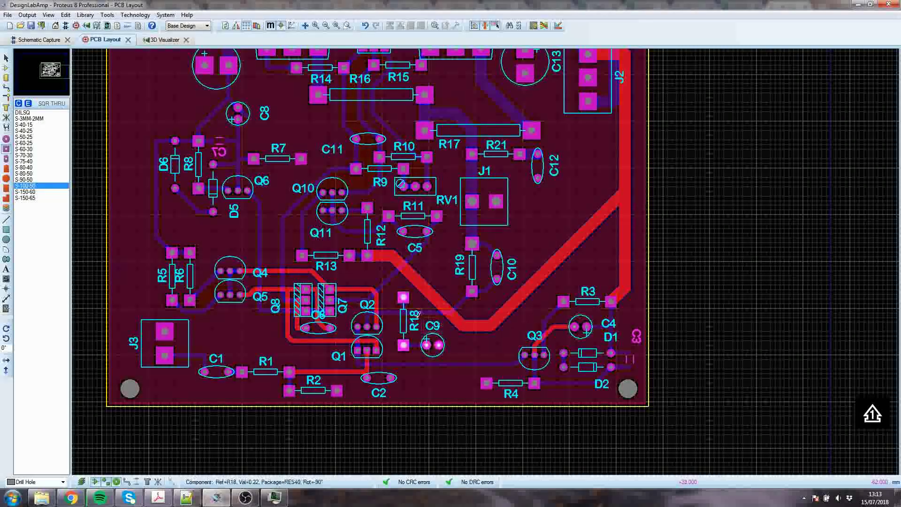
{"action": "scroll", "coordinate": [303, 227], "scroll_direction": "down", "scroll_amount": 2}
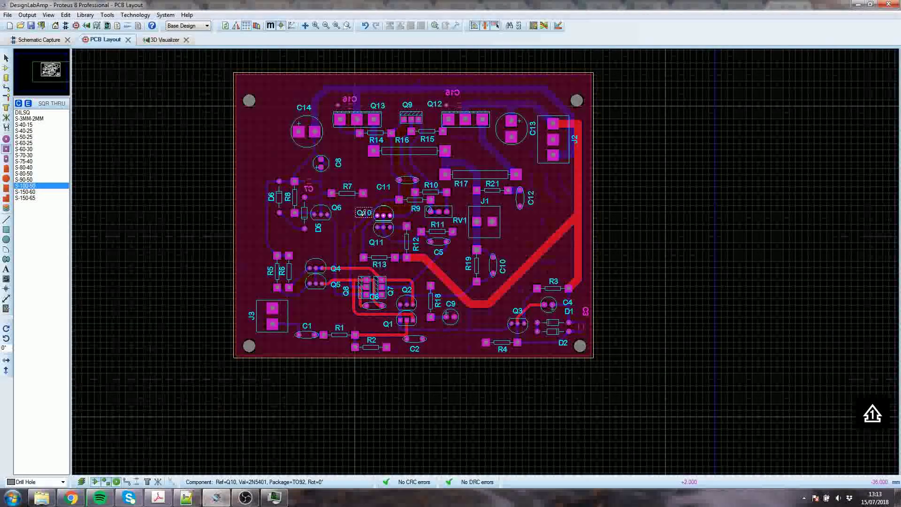
{"action": "scroll", "coordinate": [495, 256], "scroll_direction": "up", "scroll_amount": 4}
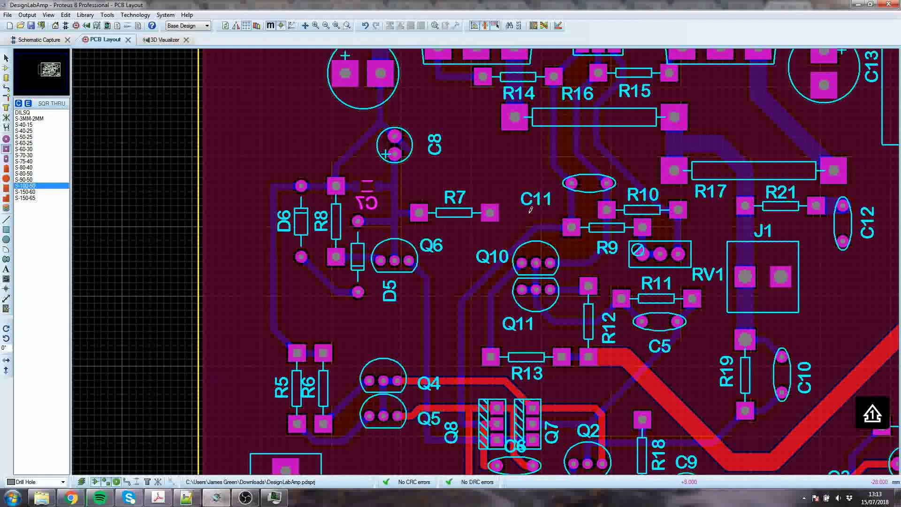
{"action": "scroll", "coordinate": [510, 219], "scroll_direction": "down", "scroll_amount": 1}
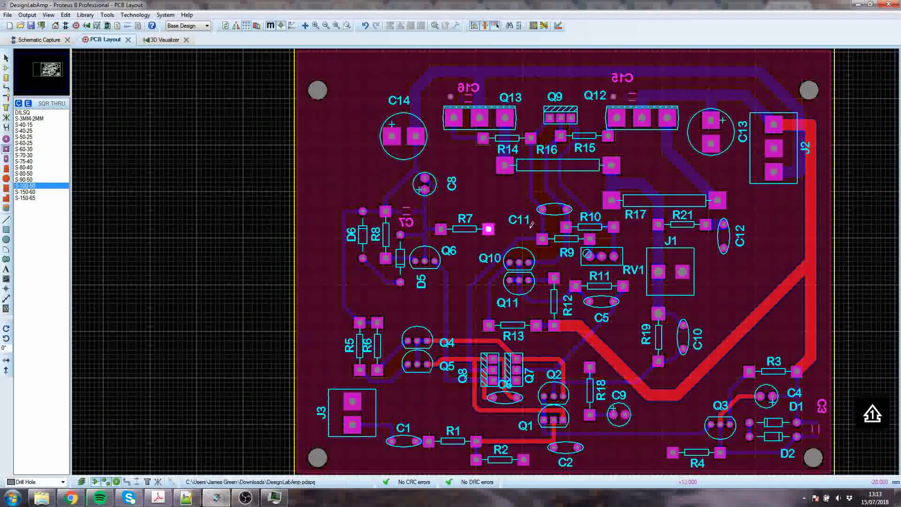
{"action": "left_click", "coordinate": [66, 14]}
{"action": "left_click", "coordinate": [89, 37]}
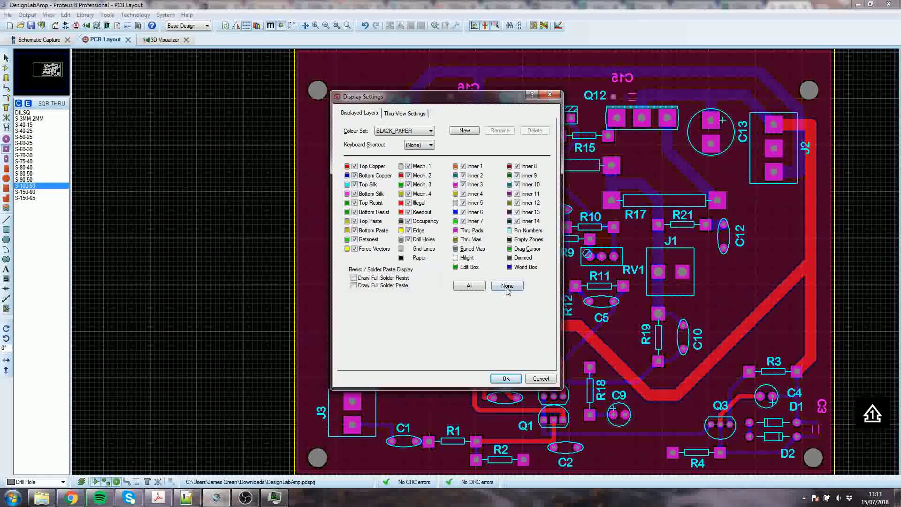
{"action": "left_click", "coordinate": [507, 286]}
{"action": "left_click", "coordinate": [355, 175]}
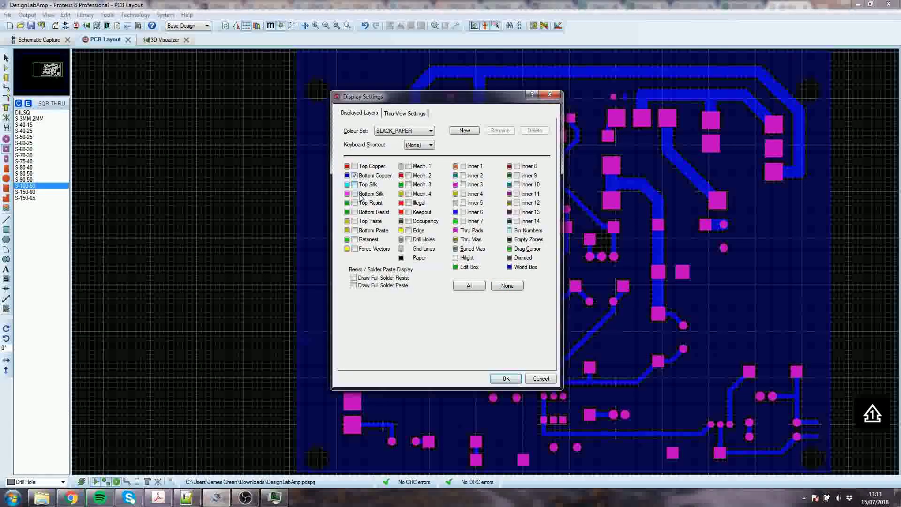
{"action": "left_click", "coordinate": [355, 194]}
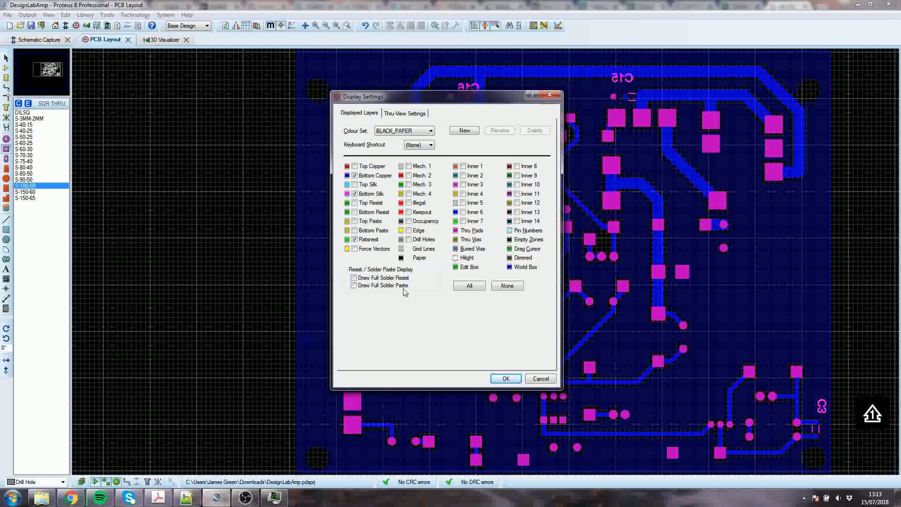
{"action": "left_click", "coordinate": [503, 376]}
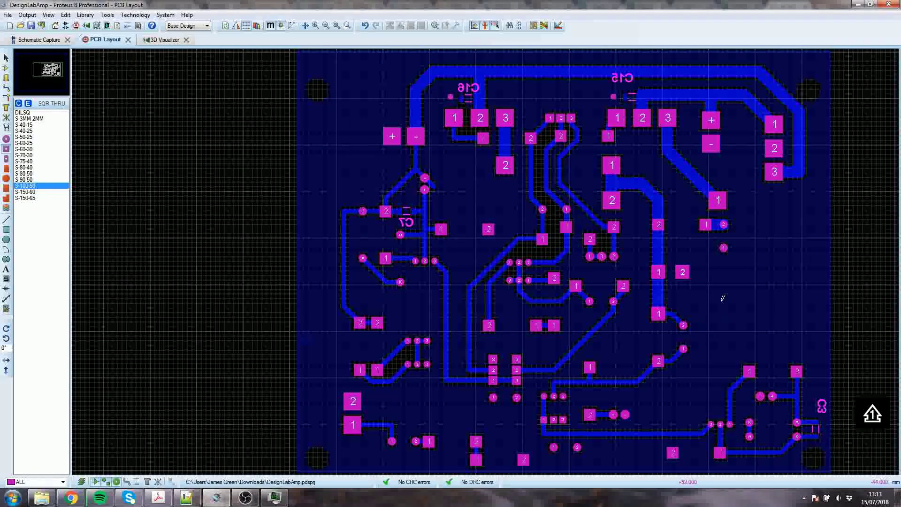
Examine the bottom copper traces and pads across the whole board.
{"action": "key", "text": "F7"}
{"action": "key", "text": "F6"}
{"action": "key", "text": "F7"}
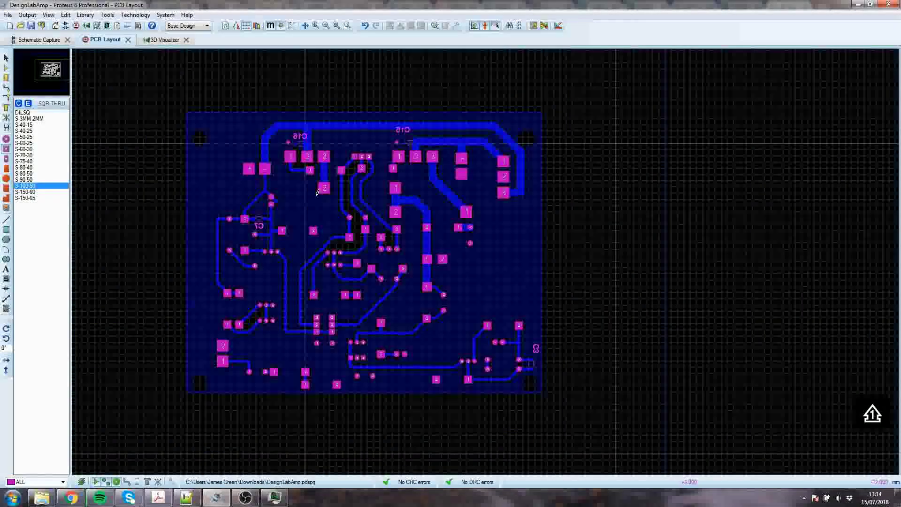
{"action": "key", "text": "F6"}
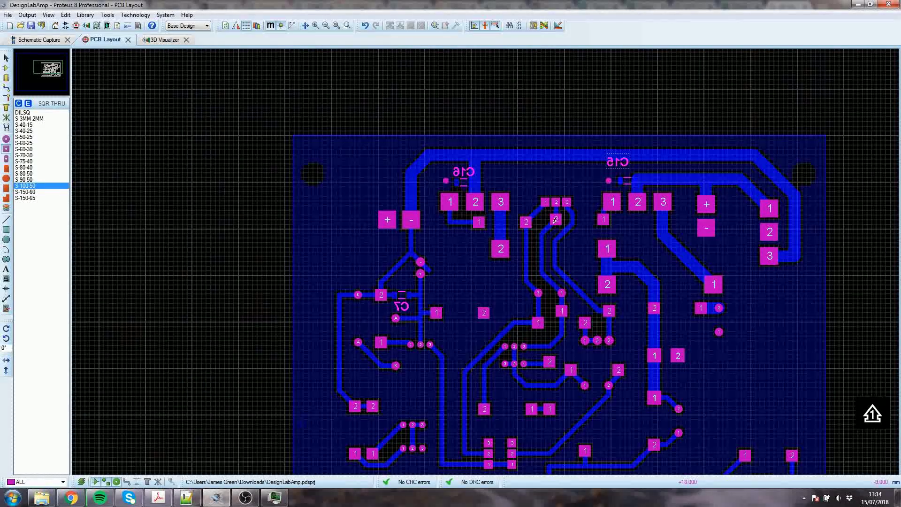
{"action": "key", "text": "F7"}
{"action": "key", "text": "F6"}
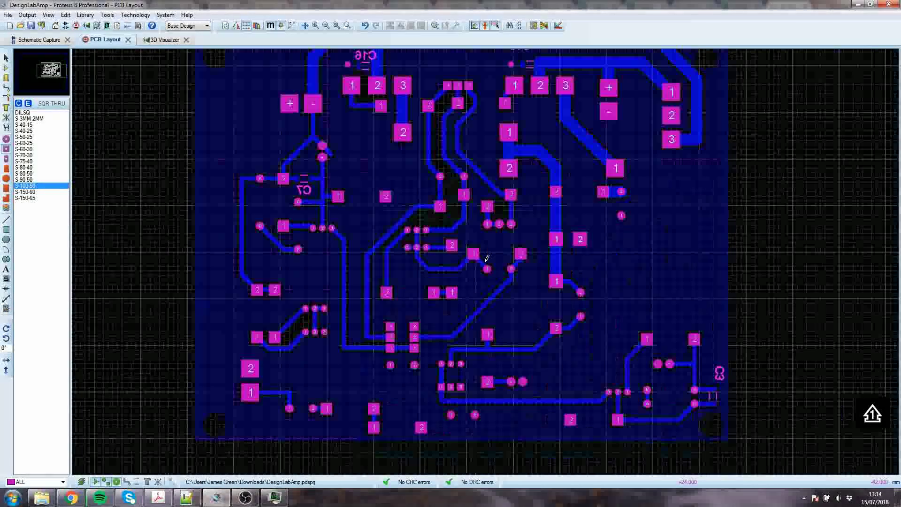
{"action": "key", "text": "F7"}
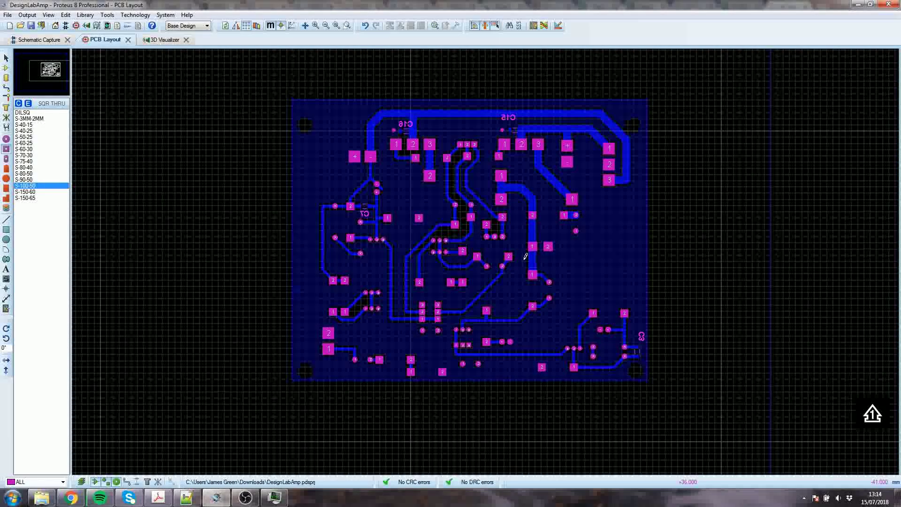
Inspect the round GND=POWER pad beside C16 and the surrounding bottom copper connections up to C15.
{"action": "scroll", "coordinate": [398, 130], "scroll_direction": "up", "scroll_amount": 2}
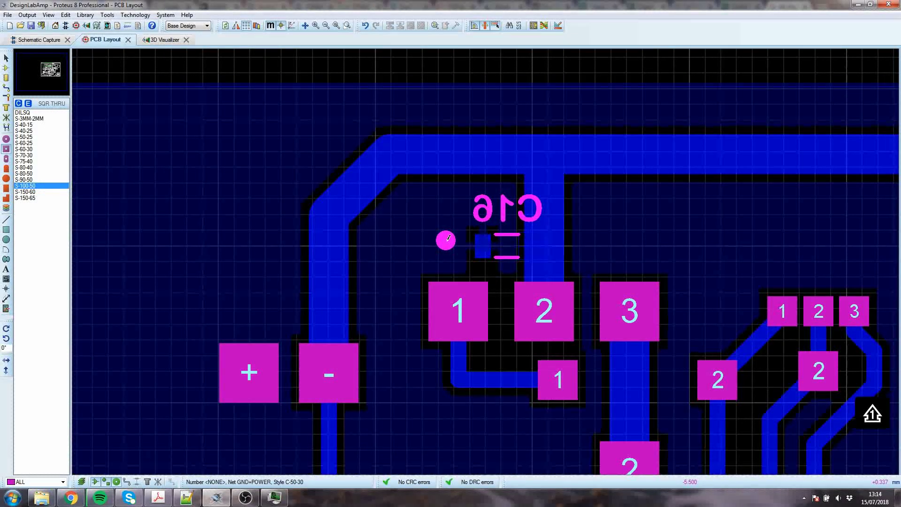
{"action": "scroll", "coordinate": [449, 239], "scroll_direction": "down", "scroll_amount": 1}
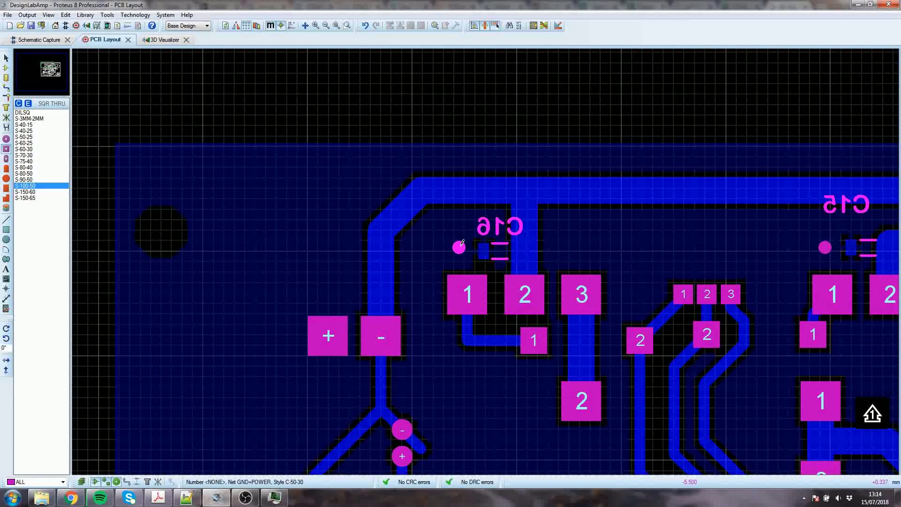
{"action": "scroll", "coordinate": [464, 242], "scroll_direction": "down", "scroll_amount": 1}
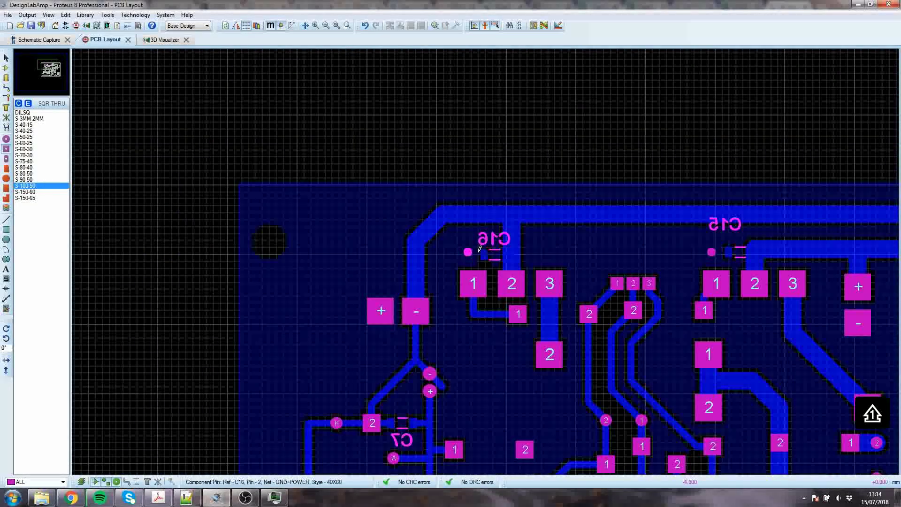
{"action": "scroll", "coordinate": [486, 227], "scroll_direction": "up", "scroll_amount": 1}
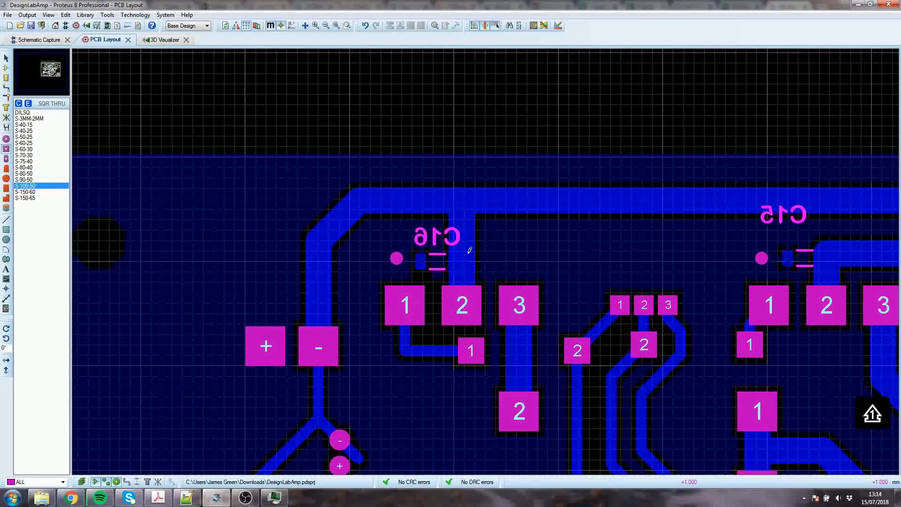
{"action": "scroll", "coordinate": [480, 258], "scroll_direction": "down", "scroll_amount": 1}
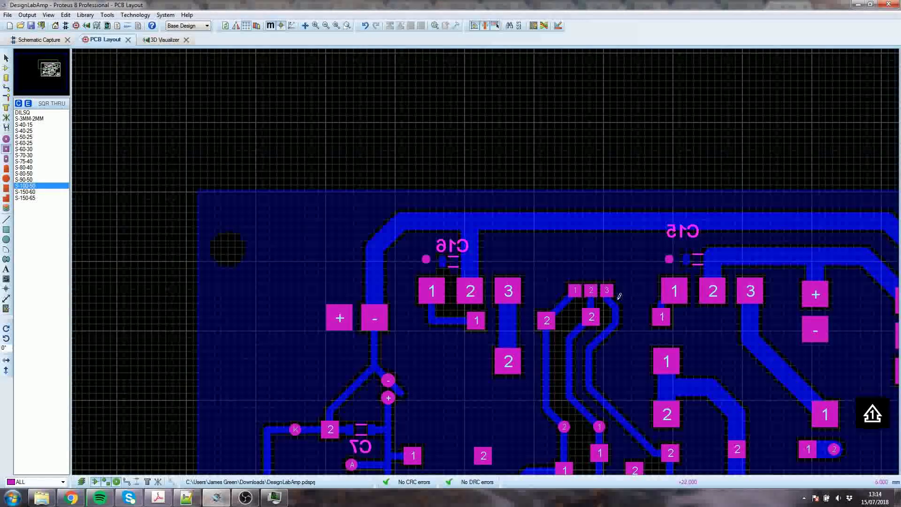
{"action": "scroll", "coordinate": [596, 303], "scroll_direction": "down", "scroll_amount": 1}
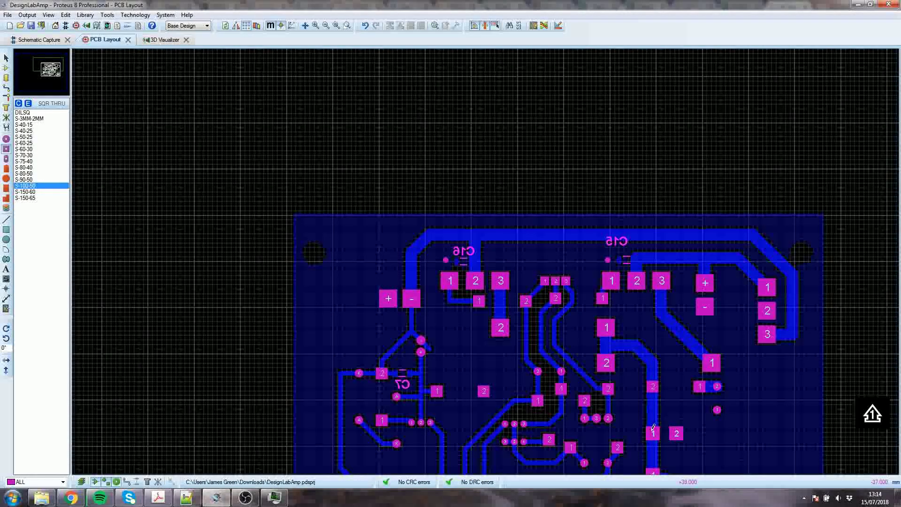
Examine the wide bottom copper traces around connectors J1 and J2 and their pads.
{"action": "scroll", "coordinate": [653, 427], "scroll_direction": "up", "scroll_amount": 1}
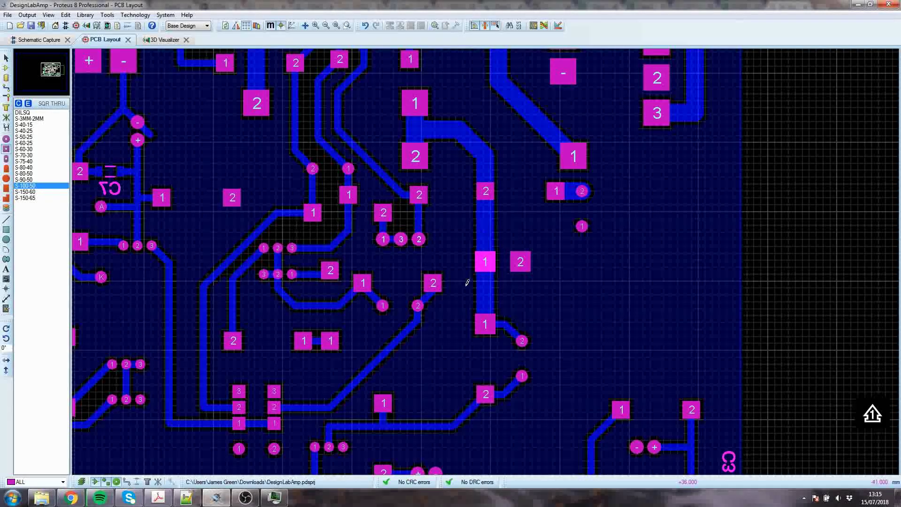
{"action": "scroll", "coordinate": [485, 260], "scroll_direction": "down", "scroll_amount": 1}
{"action": "scroll", "coordinate": [488, 244], "scroll_direction": "up", "scroll_amount": 1}
{"action": "scroll", "coordinate": [493, 239], "scroll_direction": "down", "scroll_amount": 1}
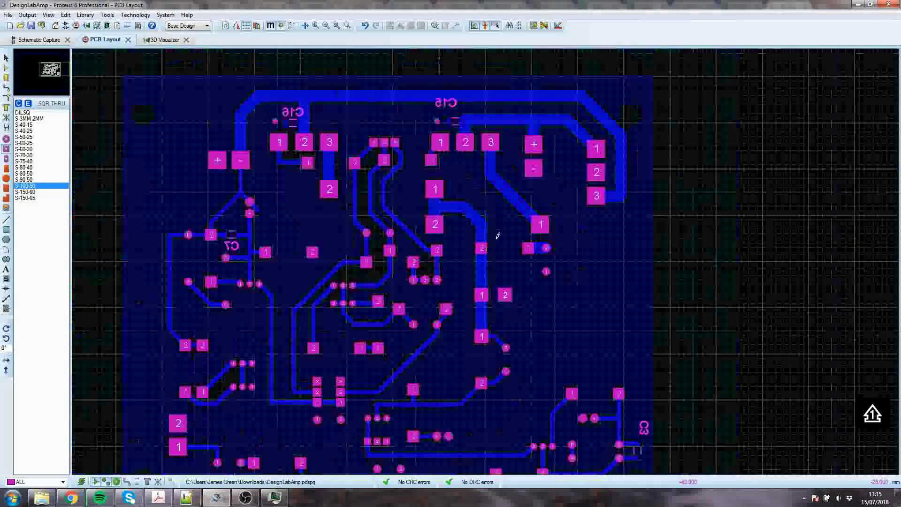
{"action": "scroll", "coordinate": [491, 256], "scroll_direction": "up", "scroll_amount": 1}
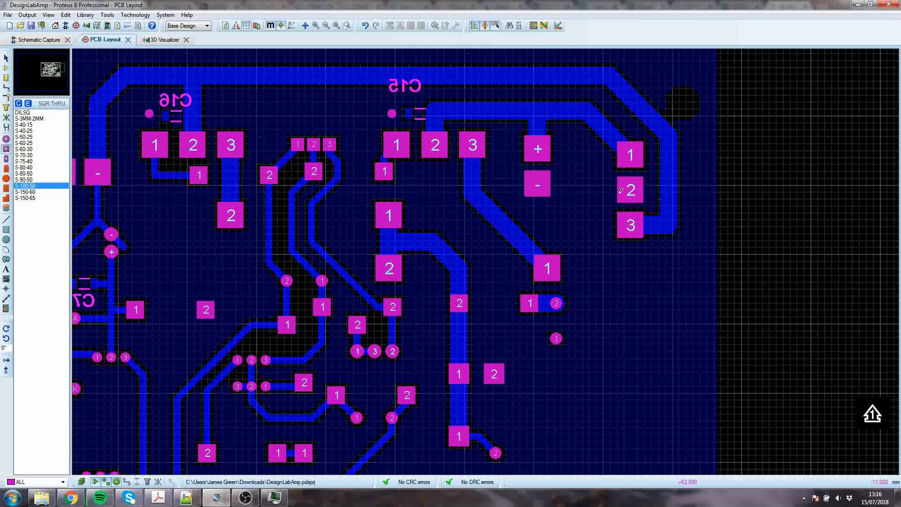
{"action": "scroll", "coordinate": [556, 203], "scroll_direction": "down", "scroll_amount": 2}
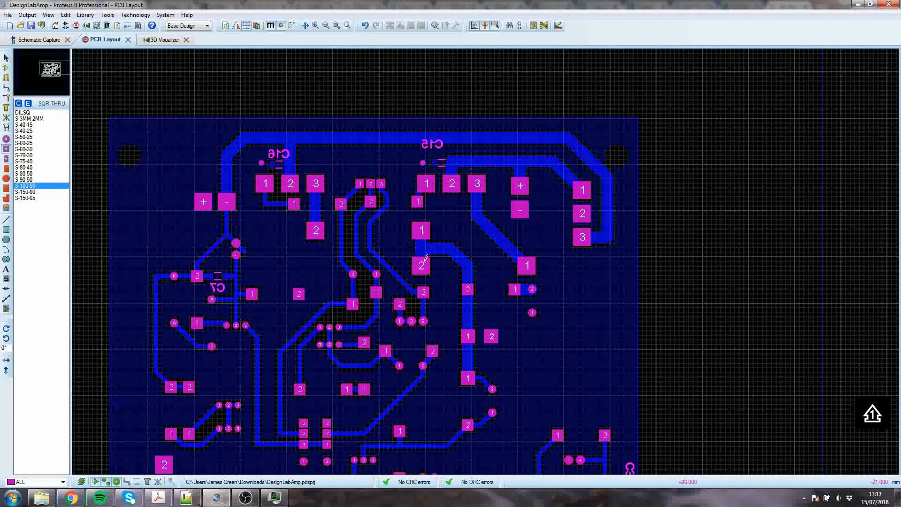
Check the bottom copper routing and pad clearances from the board's centre down to its lower edge.
{"action": "scroll", "coordinate": [434, 248], "scroll_direction": "down", "scroll_amount": 1}
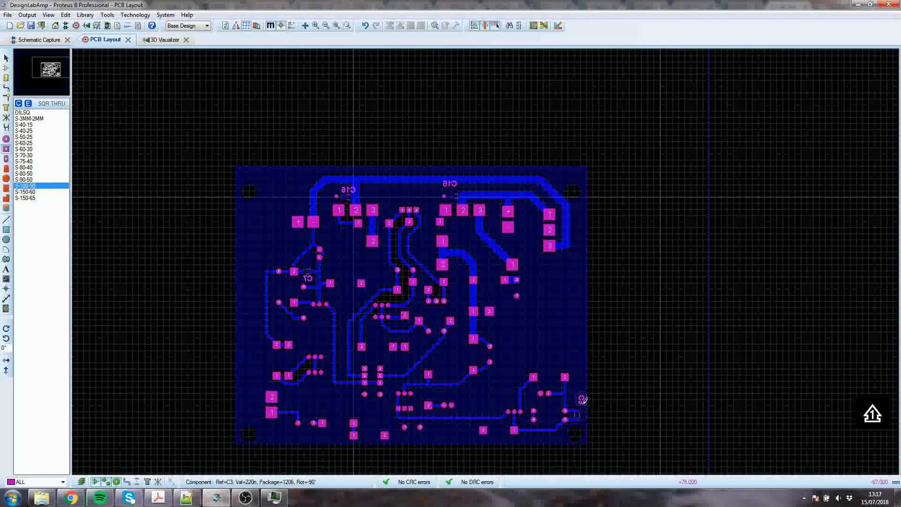
{"action": "scroll", "coordinate": [426, 226], "scroll_direction": "up", "scroll_amount": 1}
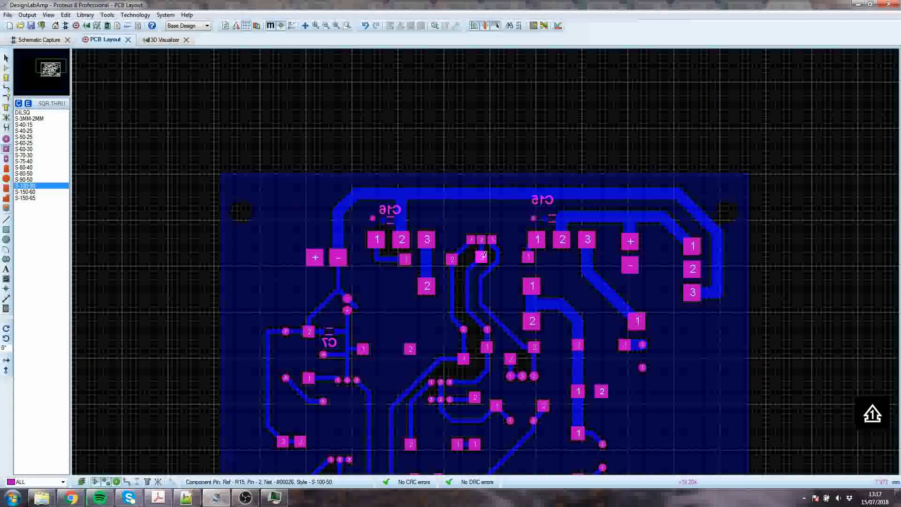
{"action": "scroll", "coordinate": [484, 285], "scroll_direction": "down", "scroll_amount": 1}
{"action": "scroll", "coordinate": [480, 258], "scroll_direction": "up", "scroll_amount": 1}
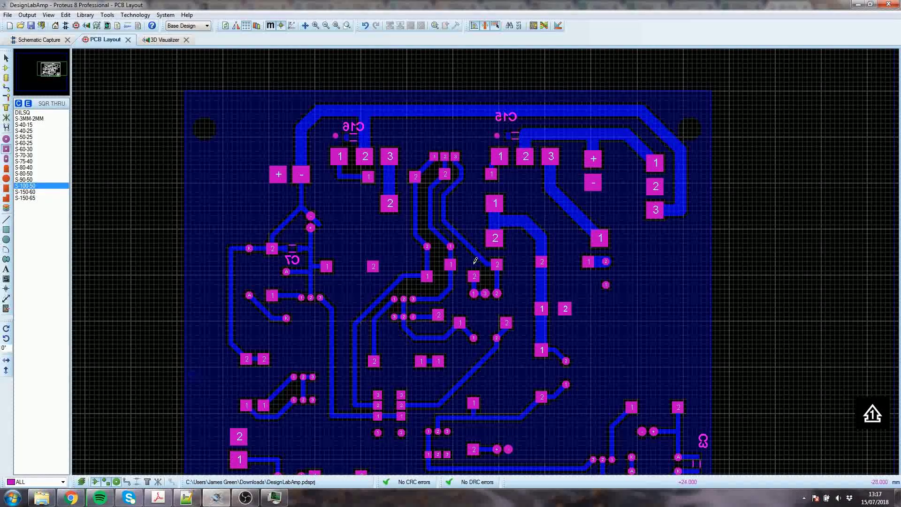
{"action": "scroll", "coordinate": [469, 262], "scroll_direction": "down", "scroll_amount": 1}
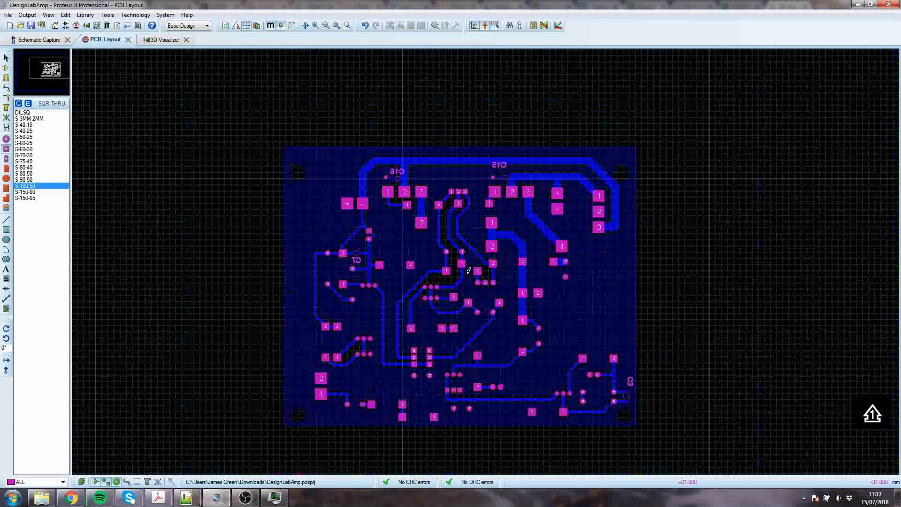
{"action": "scroll", "coordinate": [486, 259], "scroll_direction": "up", "scroll_amount": 1}
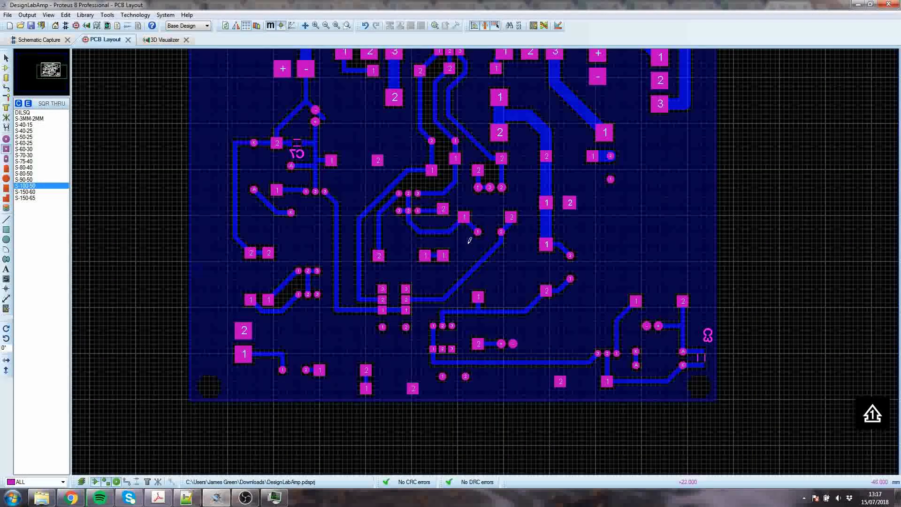
{"action": "scroll", "coordinate": [476, 366], "scroll_direction": "up", "scroll_amount": 1}
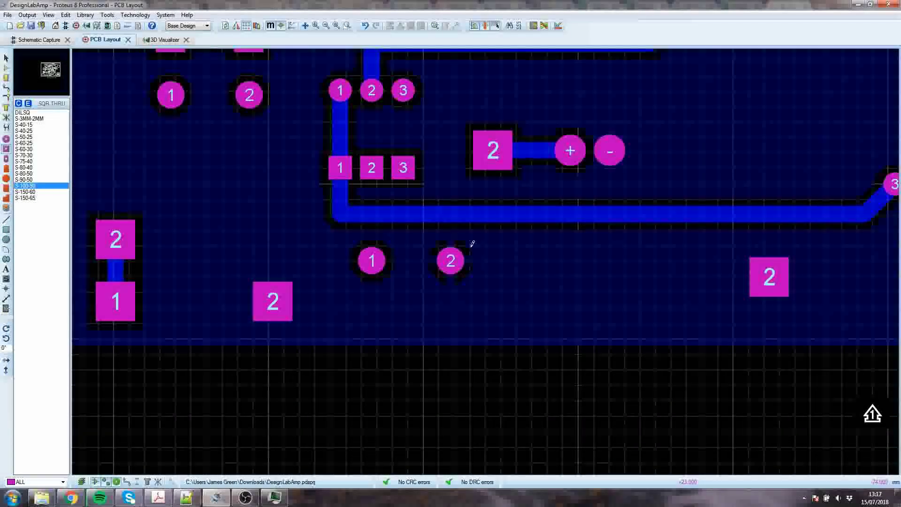
{"action": "scroll", "coordinate": [466, 255], "scroll_direction": "down", "scroll_amount": 1}
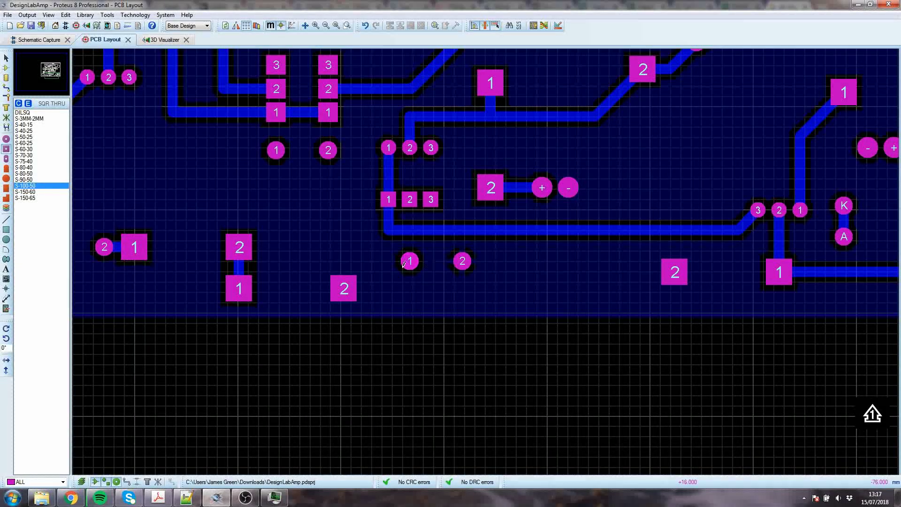
{"action": "scroll", "coordinate": [479, 258], "scroll_direction": "down", "scroll_amount": 1}
{"action": "scroll", "coordinate": [489, 255], "scroll_direction": "down", "scroll_amount": 1}
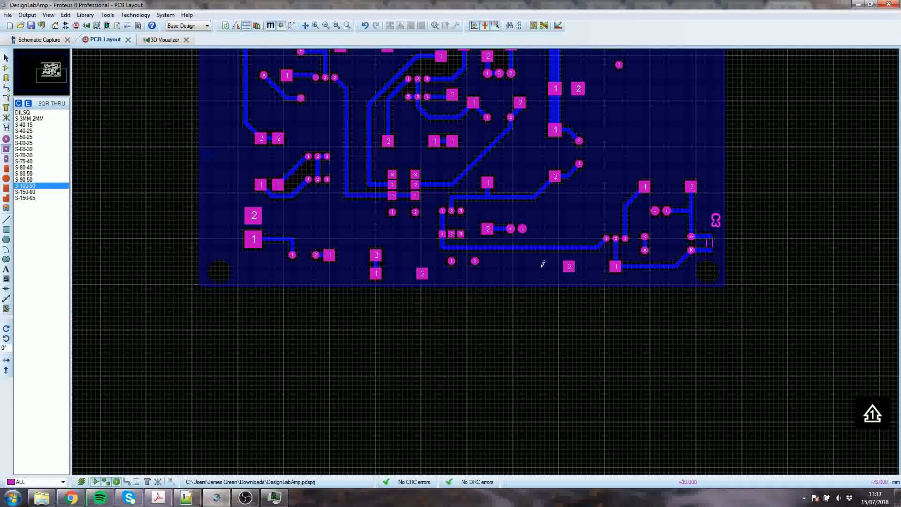
{"action": "scroll", "coordinate": [476, 241], "scroll_direction": "down", "scroll_amount": 3}
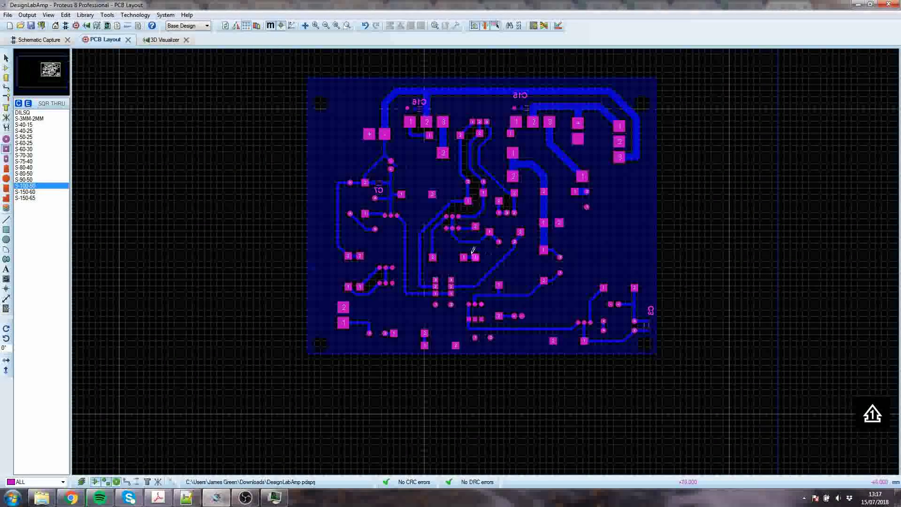
{"action": "scroll", "coordinate": [479, 221], "scroll_direction": "up", "scroll_amount": 1}
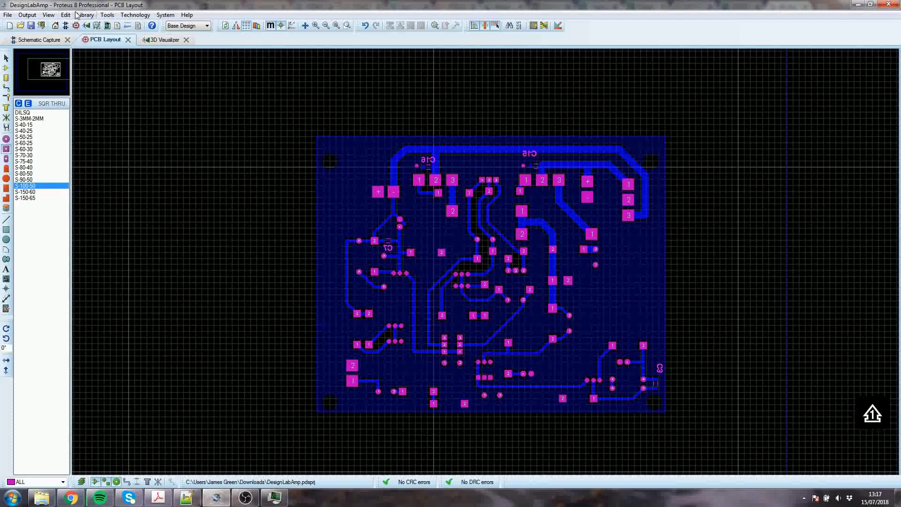
{"action": "left_click", "coordinate": [86, 26]}
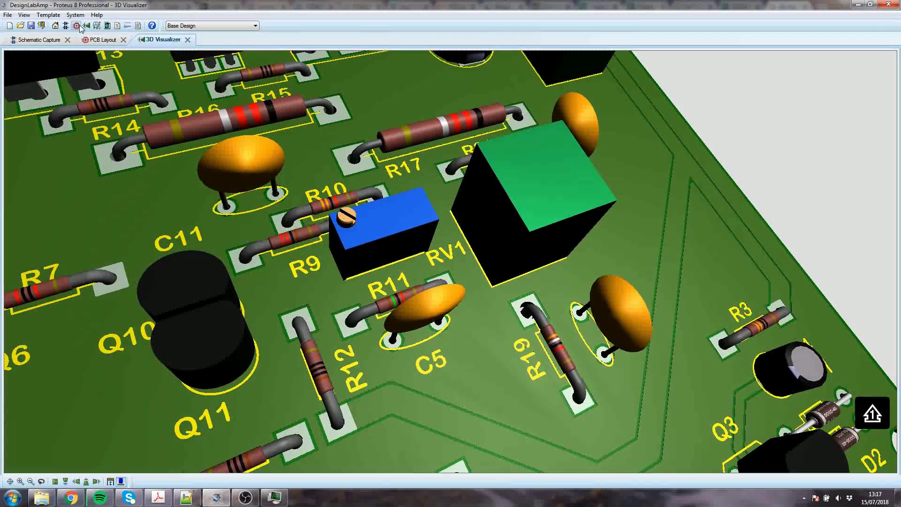
{"action": "left_click", "coordinate": [77, 26]}
{"action": "left_click", "coordinate": [107, 15]}
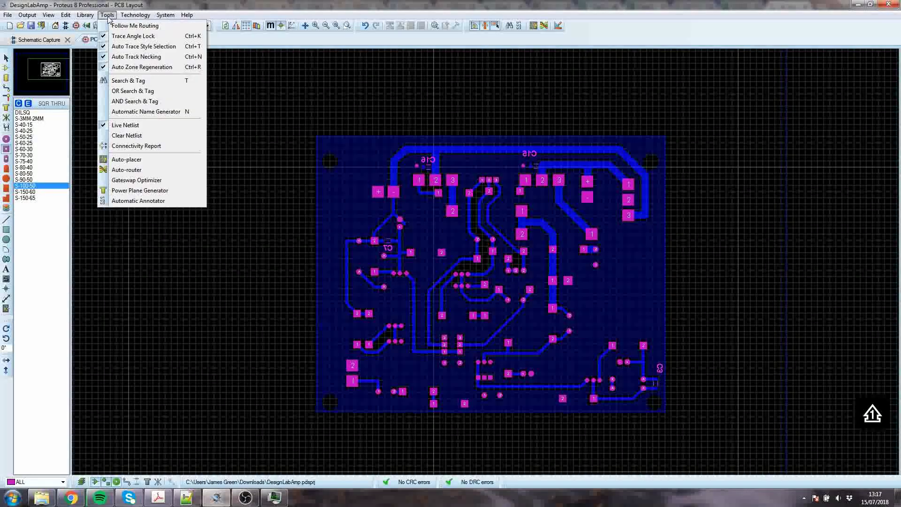
{"action": "left_click", "coordinate": [120, 18]}
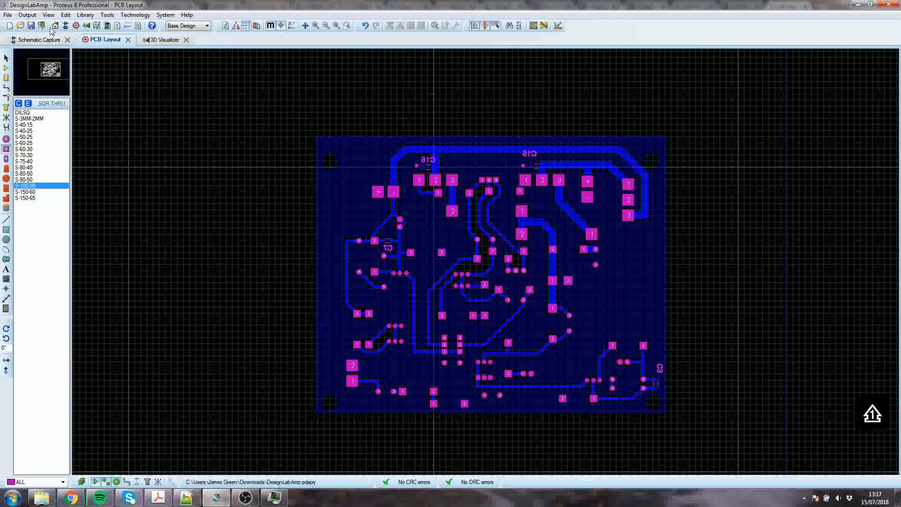
Display the top copper layer together with the bottom copper, and hide the bottom silk layer.
{"action": "left_click", "coordinate": [262, 28]}
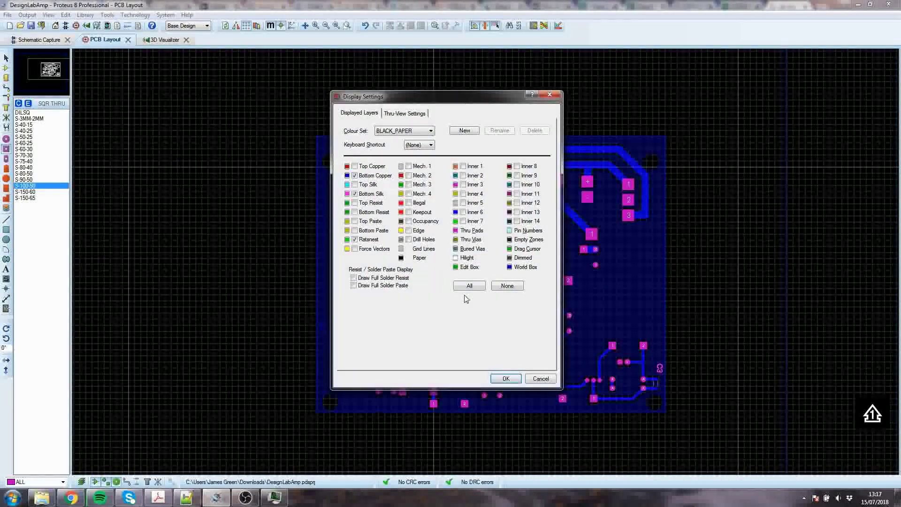
{"action": "left_click", "coordinate": [370, 167]}
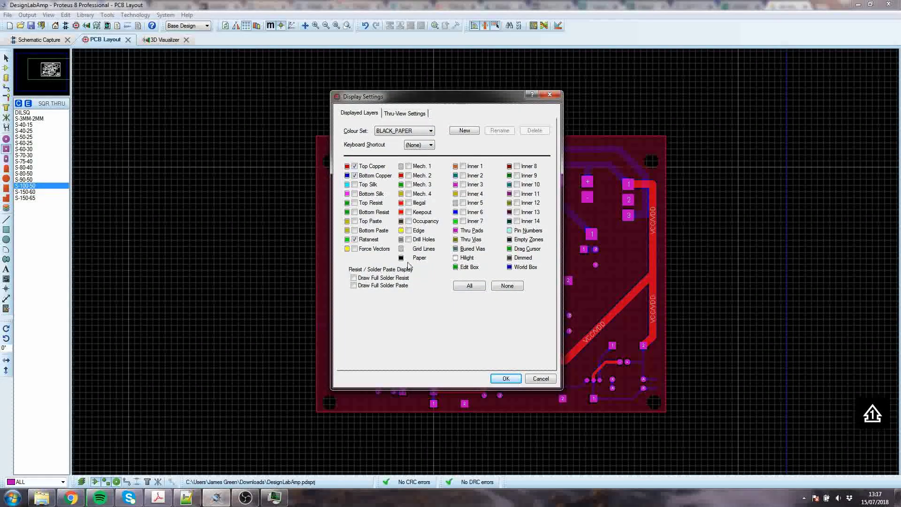
{"action": "left_click", "coordinate": [506, 377]}
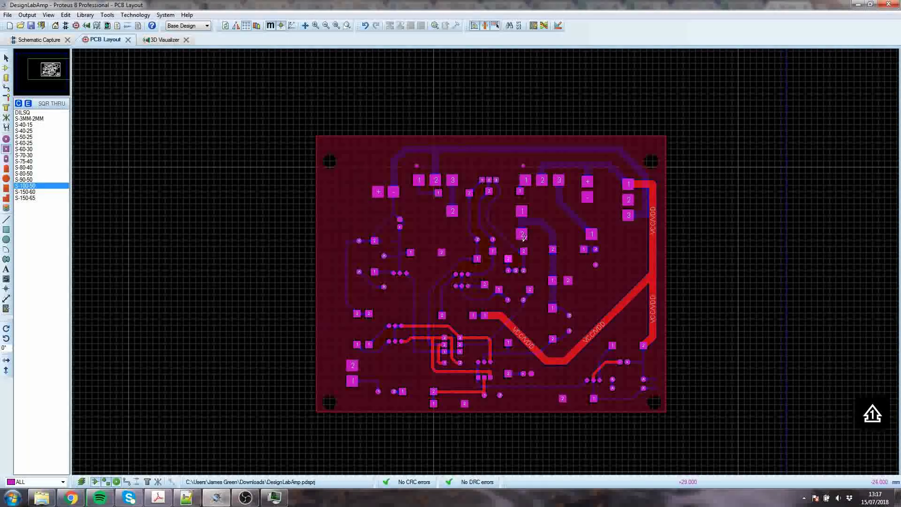
Hide the bottom copper layer so that only the top copper and ratsnest layers are displayed.
{"action": "scroll", "coordinate": [462, 266], "scroll_direction": "up", "scroll_amount": 1}
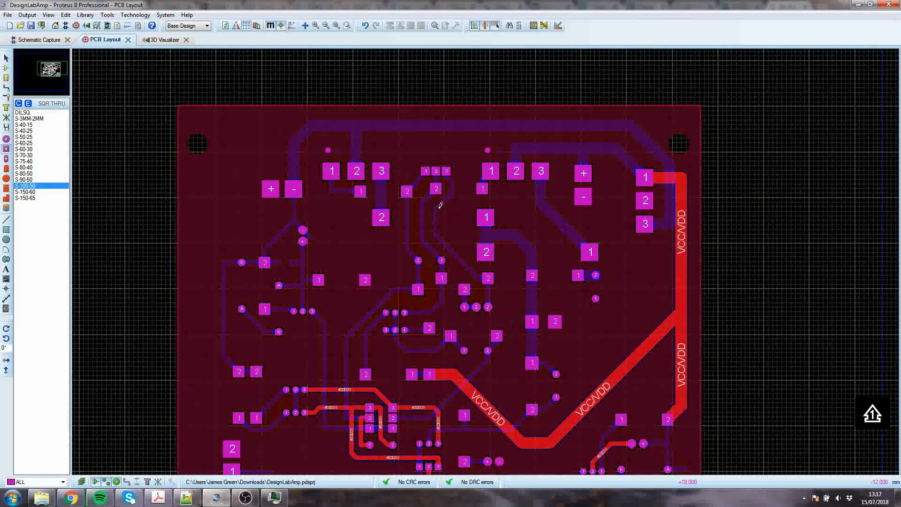
{"action": "left_click", "coordinate": [66, 15]}
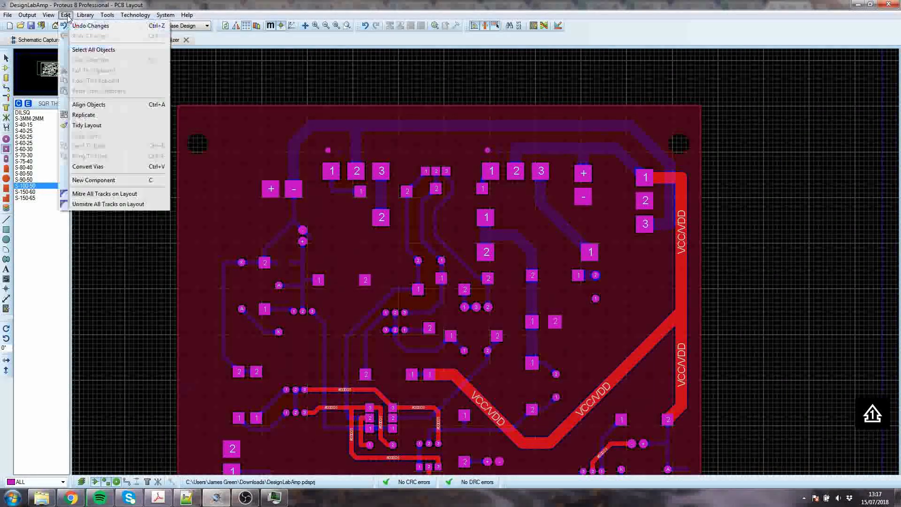
{"action": "mouse_move", "coordinate": [48, 15]}
{"action": "left_click", "coordinate": [89, 36]}
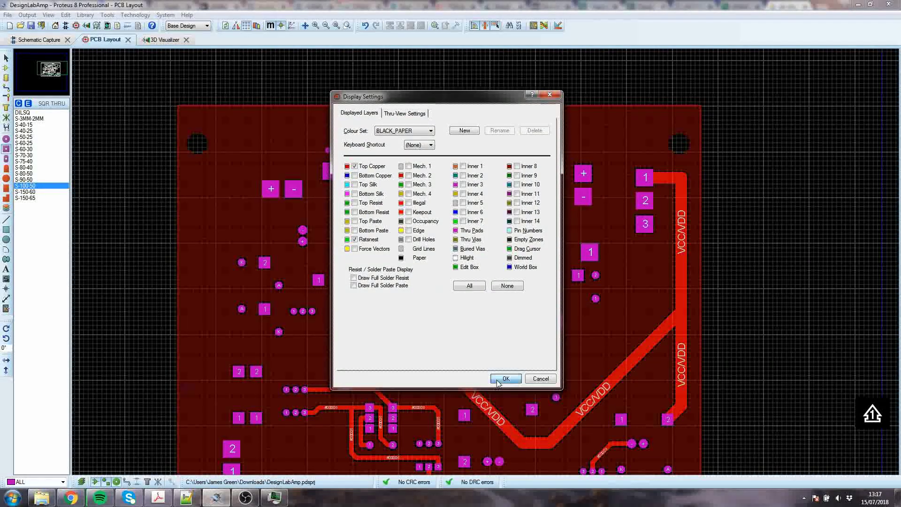
{"action": "left_click", "coordinate": [499, 383]}
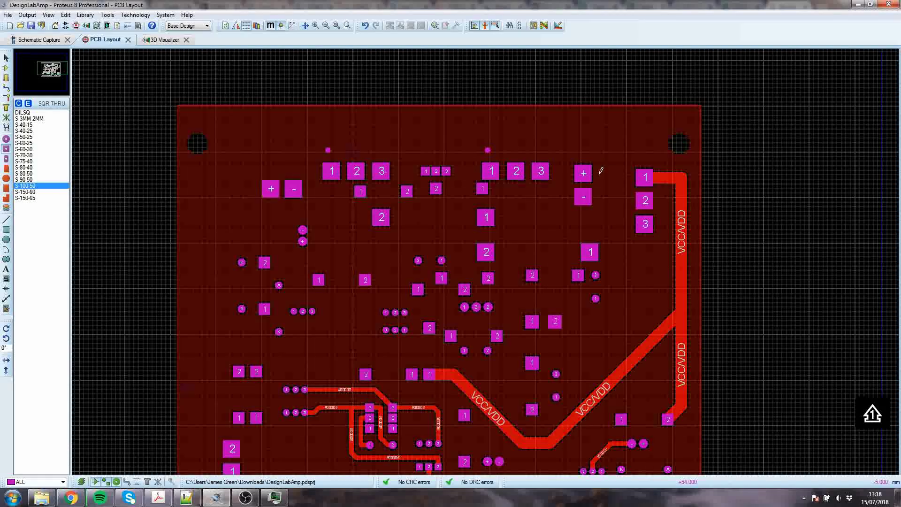
Examine the top copper plane, VCC/VDD traces and pad clearances, including the two small round GND=POWER pads near the upper edge.
{"action": "scroll", "coordinate": [597, 225], "scroll_direction": "down", "scroll_amount": 2}
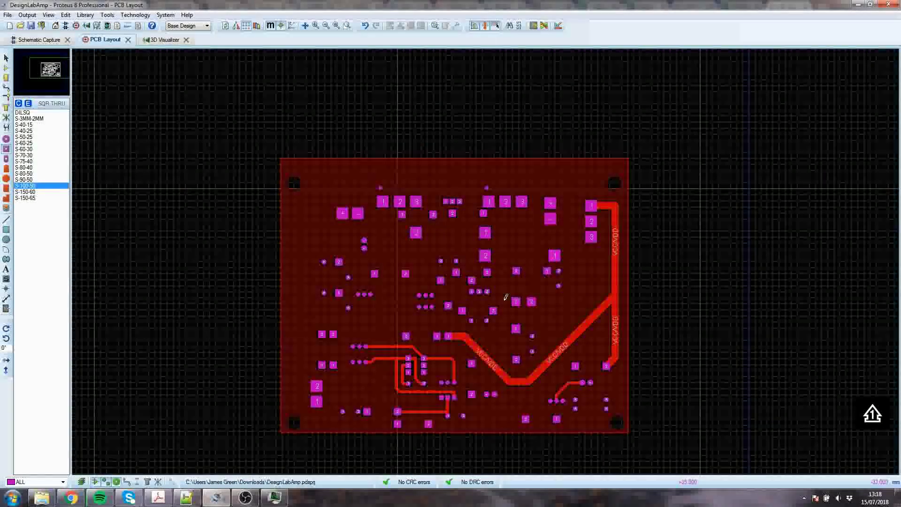
{"action": "scroll", "coordinate": [506, 298], "scroll_direction": "up", "scroll_amount": 1}
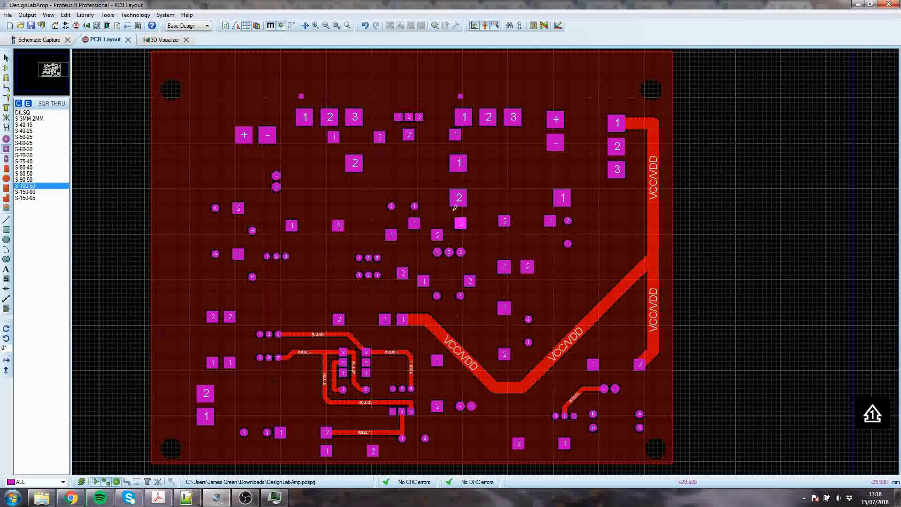
{"action": "scroll", "coordinate": [485, 256], "scroll_direction": "down", "scroll_amount": 1}
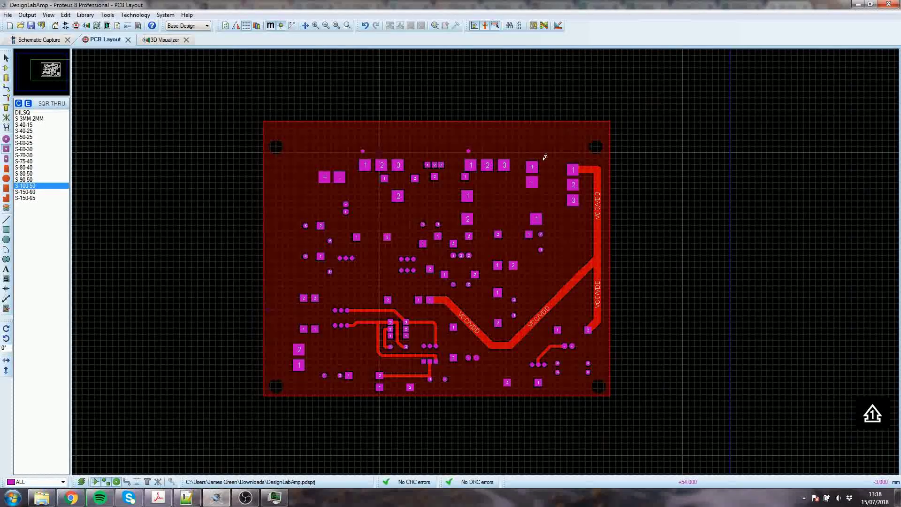
{"action": "scroll", "coordinate": [537, 173], "scroll_direction": "up", "scroll_amount": 1}
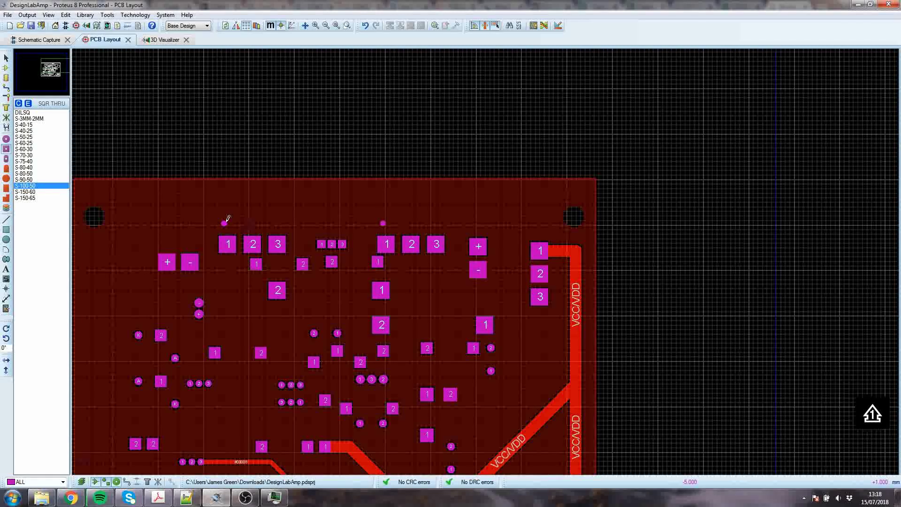
{"action": "scroll", "coordinate": [240, 219], "scroll_direction": "down", "scroll_amount": 1}
{"action": "scroll", "coordinate": [319, 222], "scroll_direction": "up", "scroll_amount": 5}
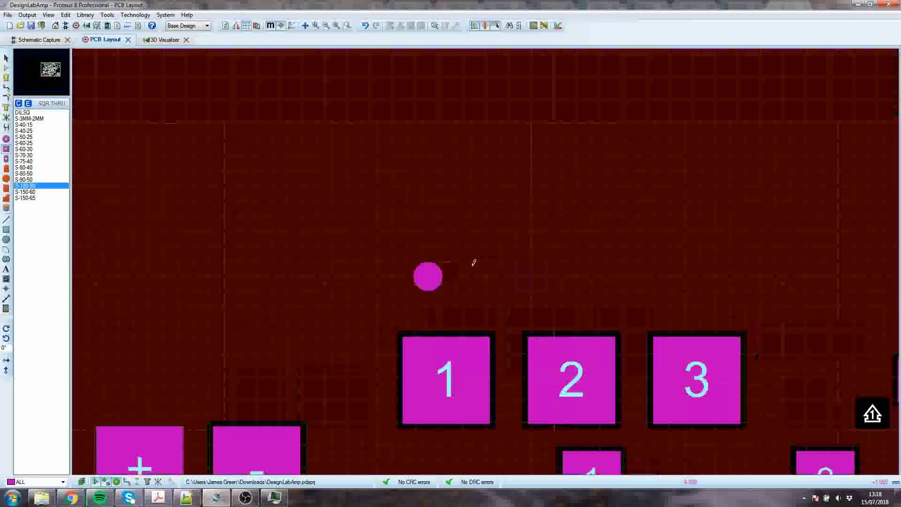
{"action": "scroll", "coordinate": [509, 258], "scroll_direction": "down", "scroll_amount": 3}
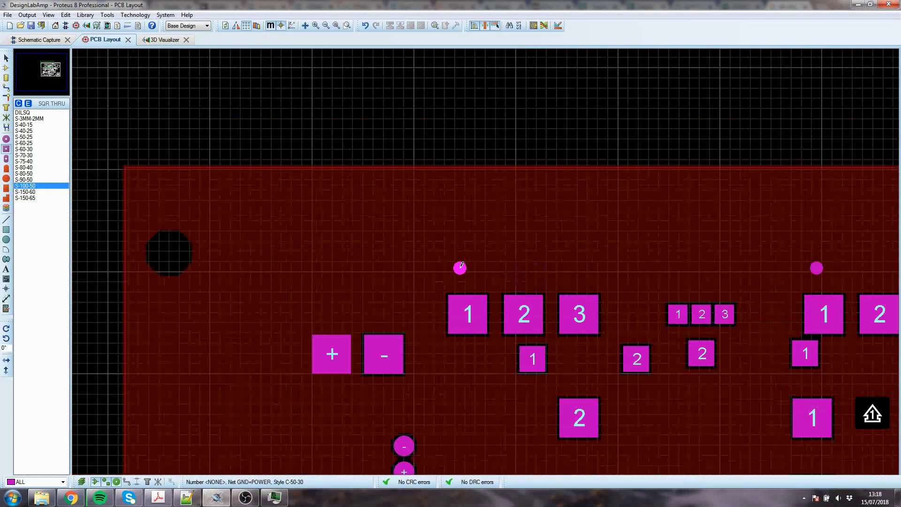
{"action": "key", "text": "F5"}
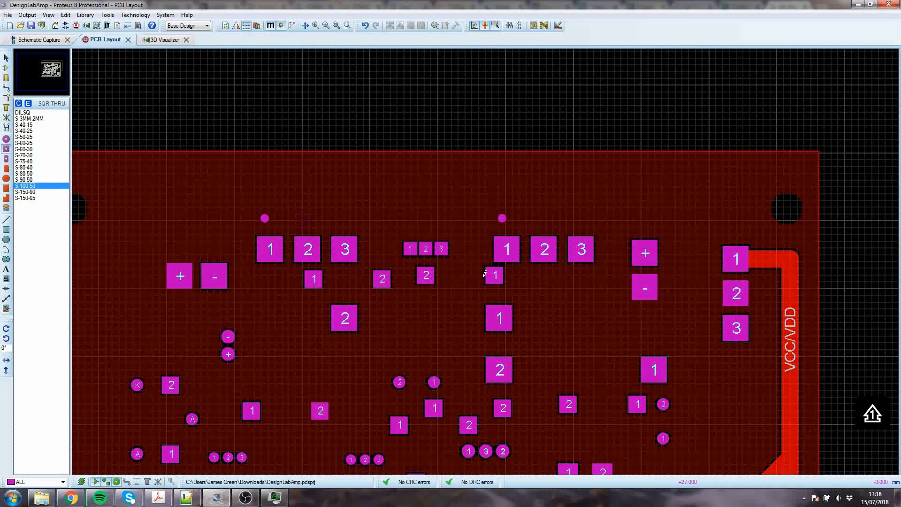
{"action": "scroll", "coordinate": [464, 277], "scroll_direction": "down", "scroll_amount": 2}
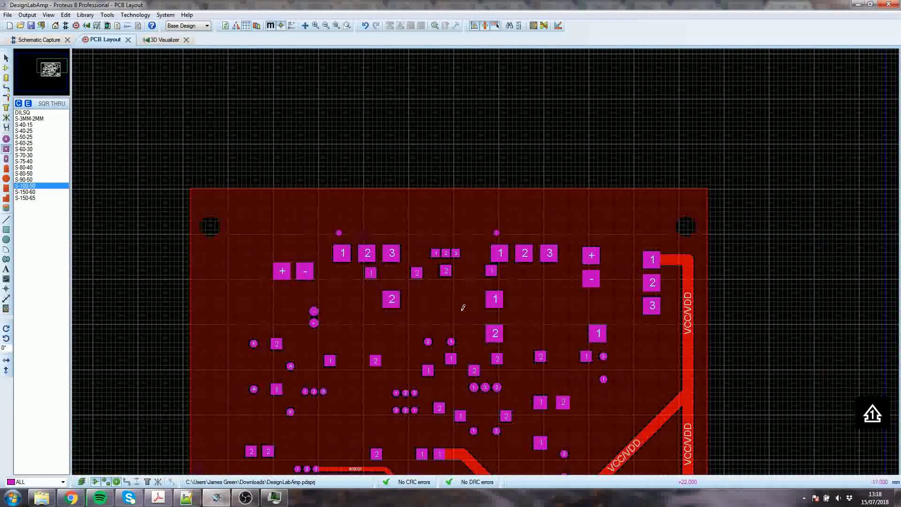
{"action": "scroll", "coordinate": [487, 258], "scroll_direction": "up", "scroll_amount": 2}
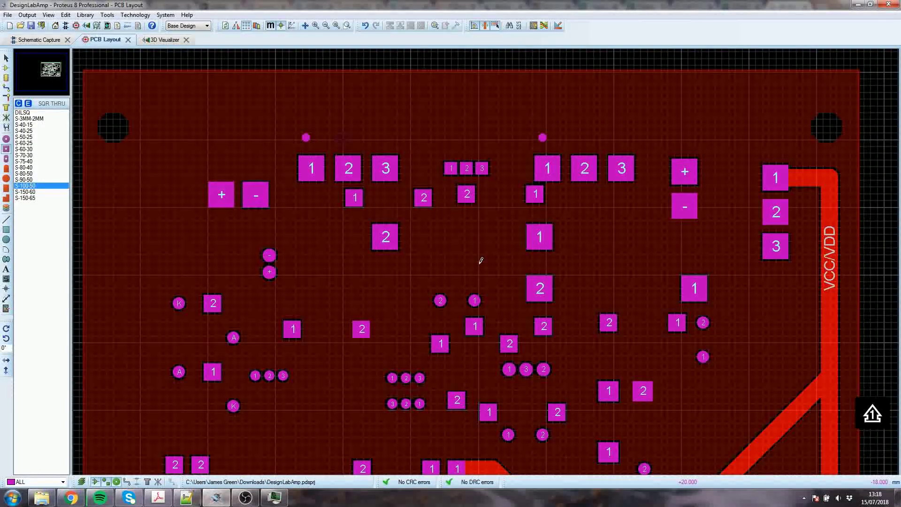
{"action": "scroll", "coordinate": [538, 252], "scroll_direction": "down", "scroll_amount": 1}
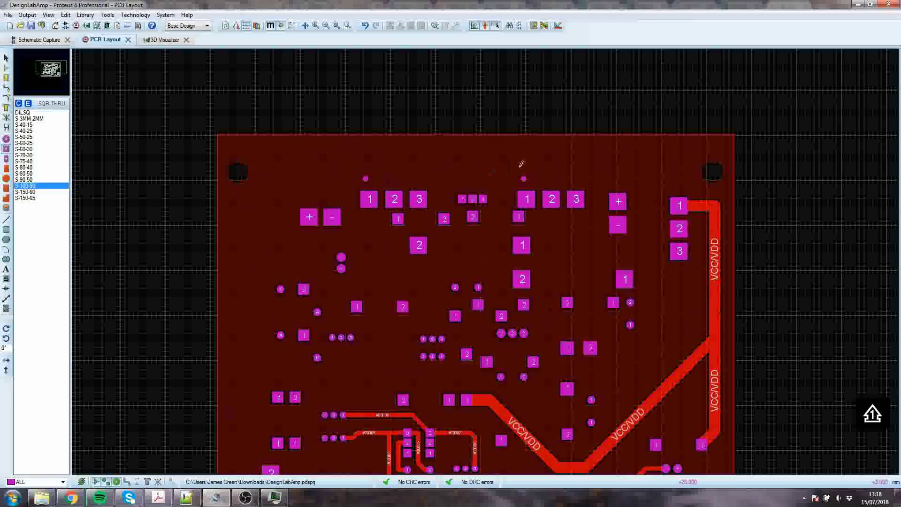
Make all layers visible in the display settings and view the complete board.
{"action": "left_click", "coordinate": [49, 14]}
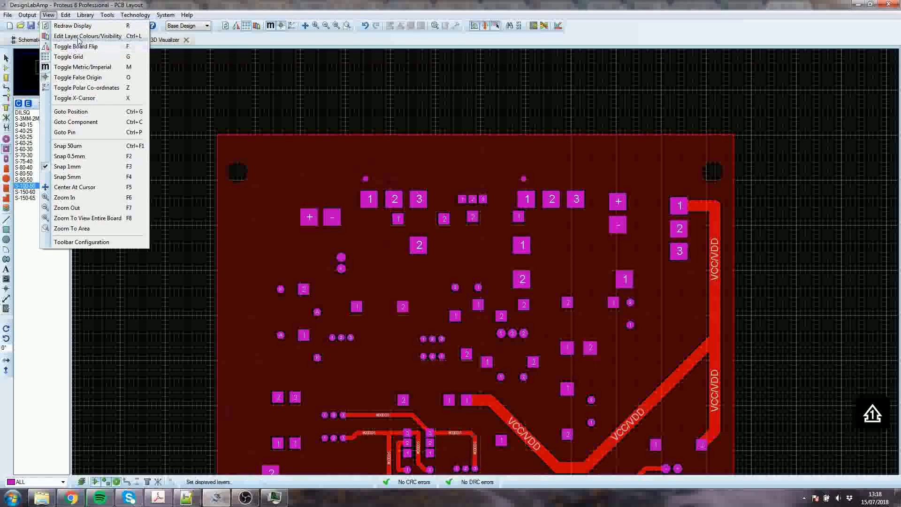
{"action": "left_click", "coordinate": [66, 36]}
{"action": "left_click", "coordinate": [468, 285]}
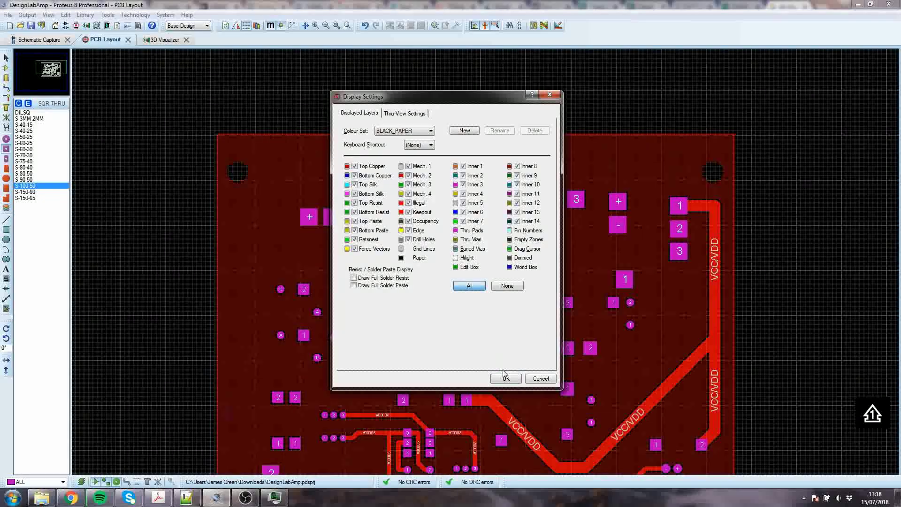
{"action": "left_click", "coordinate": [517, 374]}
{"action": "scroll", "coordinate": [528, 295], "scroll_direction": "down", "scroll_amount": 1}
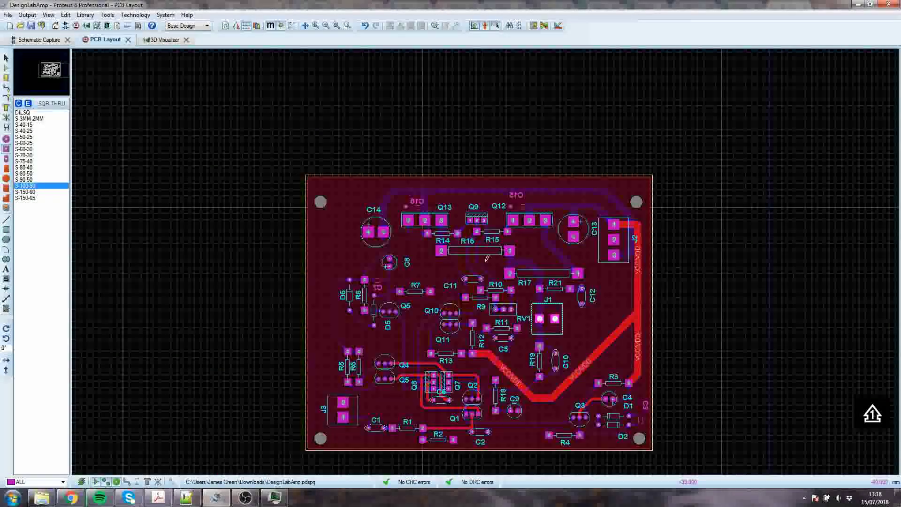
{"action": "scroll", "coordinate": [489, 259], "scroll_direction": "up", "scroll_amount": 1}
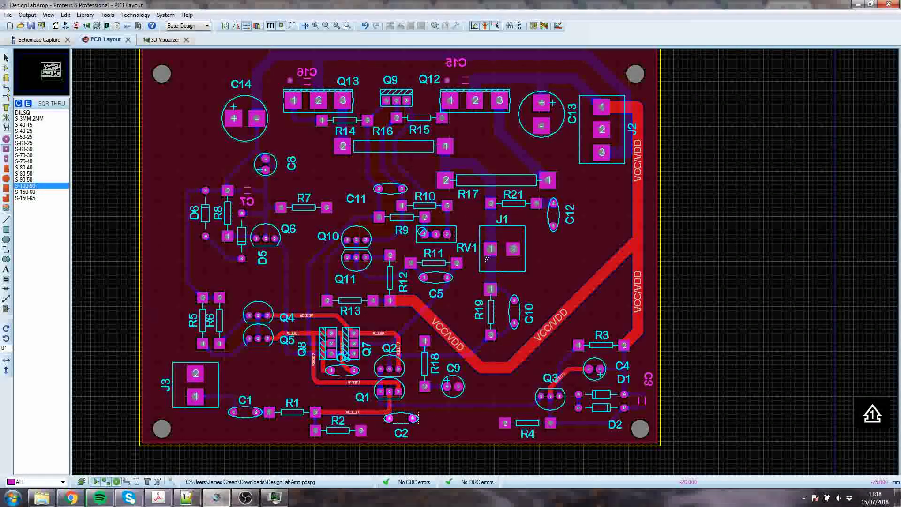
Place a circular C-50-25 through-hole pad just beside pin 2 of C2, near the board's lower edge.
{"action": "scroll", "coordinate": [425, 416], "scroll_direction": "up", "scroll_amount": 2}
{"action": "scroll", "coordinate": [484, 259], "scroll_direction": "up", "scroll_amount": 2}
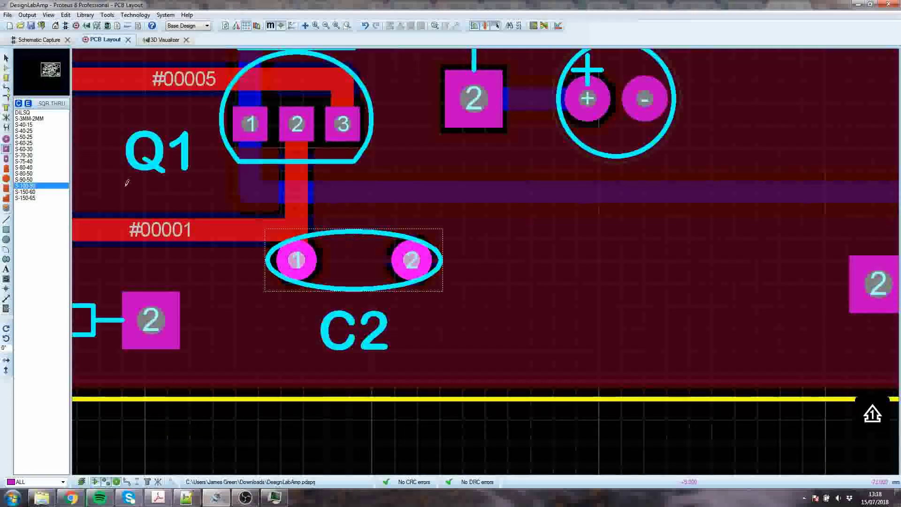
{"action": "left_click", "coordinate": [6, 140]}
{"action": "left_click", "coordinate": [36, 137]}
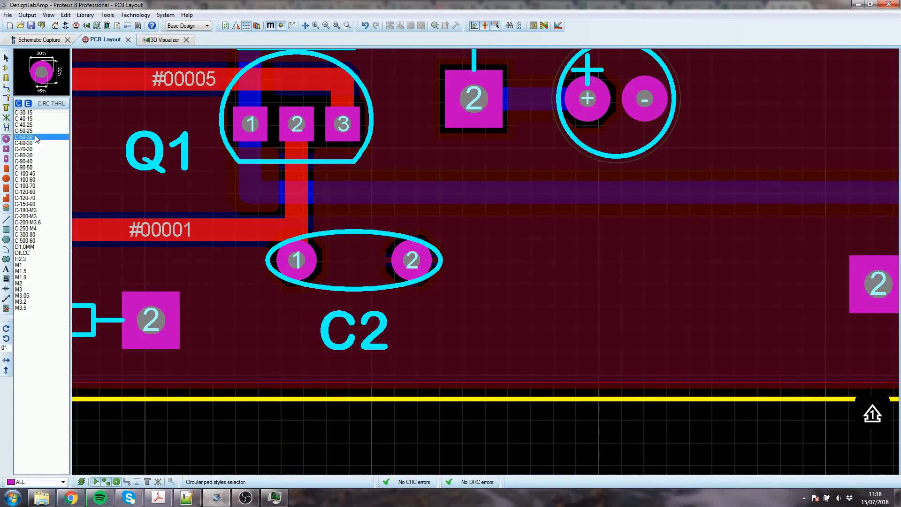
{"action": "left_click", "coordinate": [34, 130]}
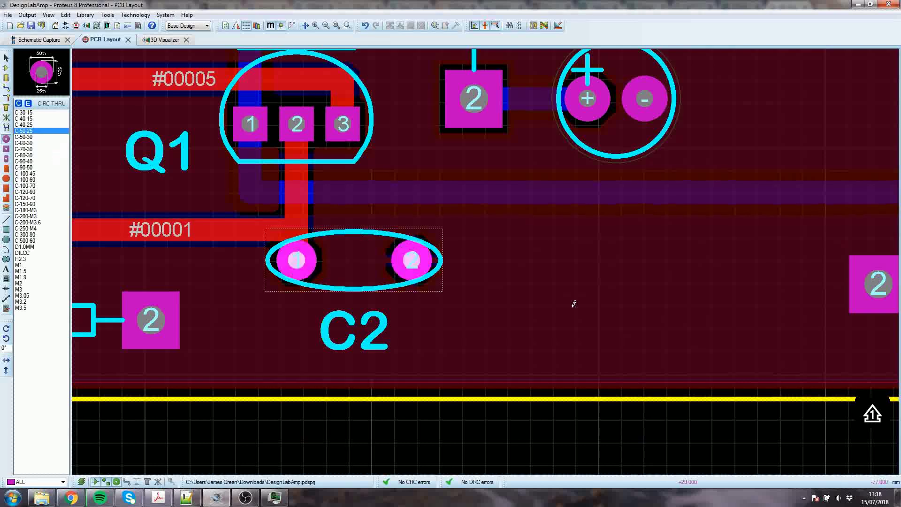
{"action": "left_click", "coordinate": [485, 262]}
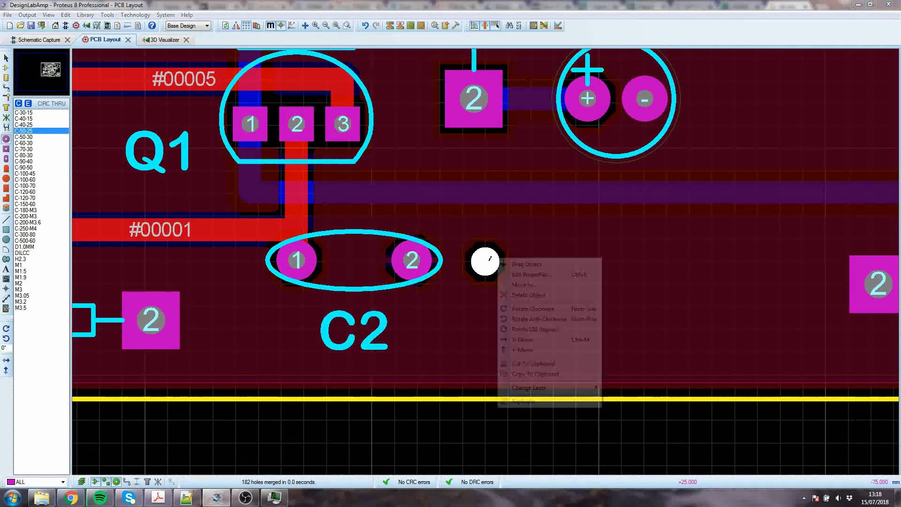
Set the relief of the new pad beside C2 to Solid.
{"action": "right_click", "coordinate": [485, 261]}
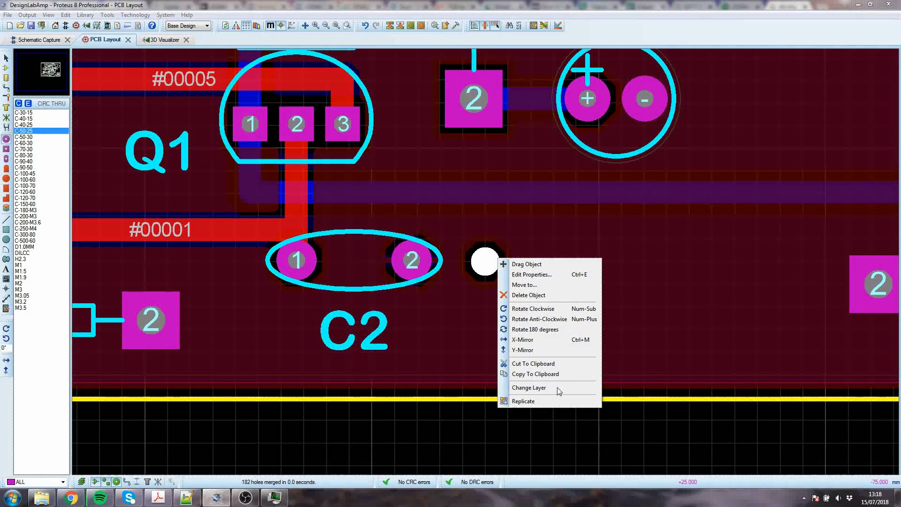
{"action": "left_click", "coordinate": [563, 274]}
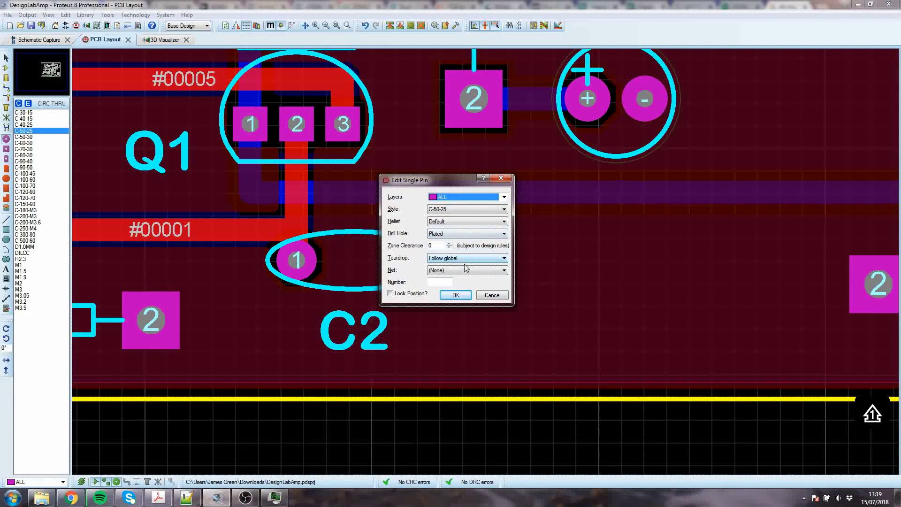
{"action": "left_click", "coordinate": [463, 221]}
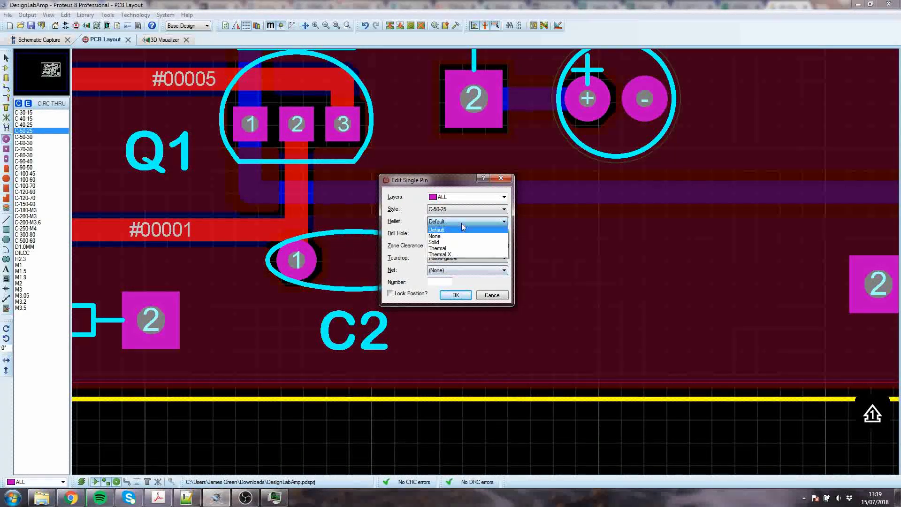
{"action": "left_click", "coordinate": [462, 236]}
{"action": "left_click", "coordinate": [456, 294]}
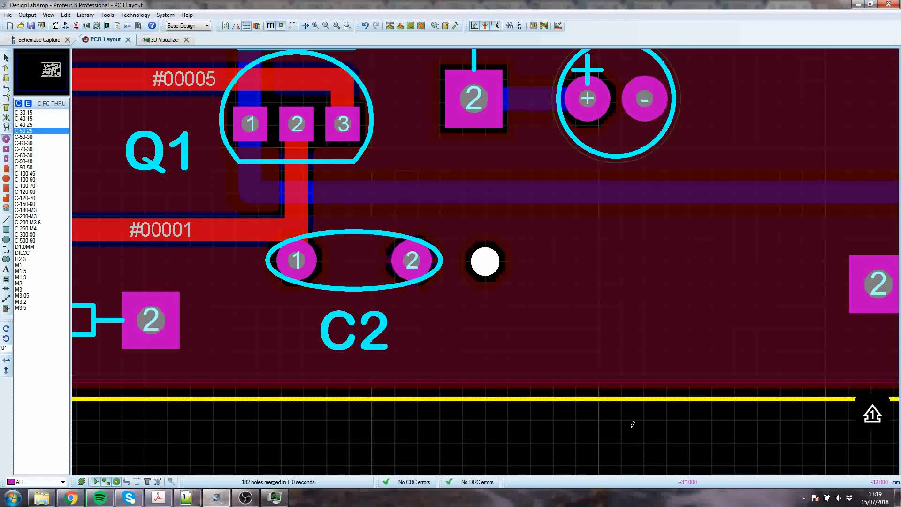
Assign the pad beside C2 to the GND=POWER net.
{"action": "right_click", "coordinate": [490, 257]}
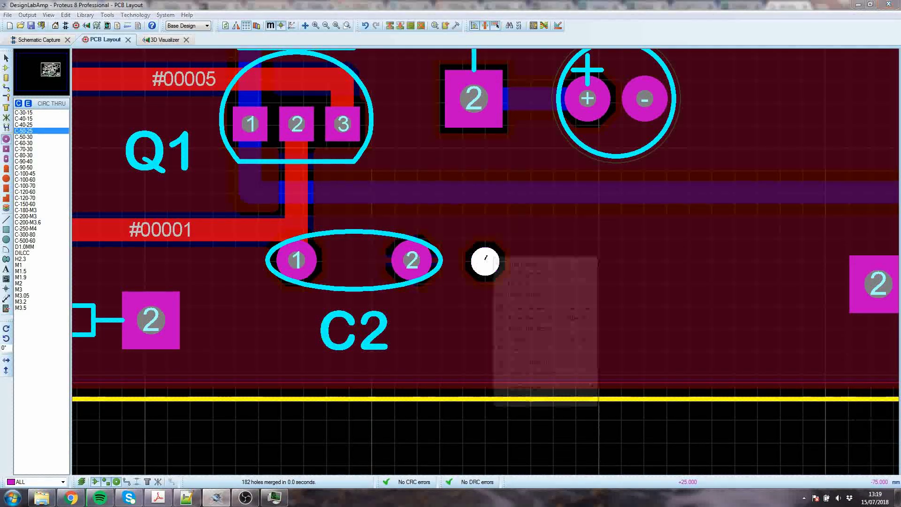
{"action": "left_click", "coordinate": [547, 278]}
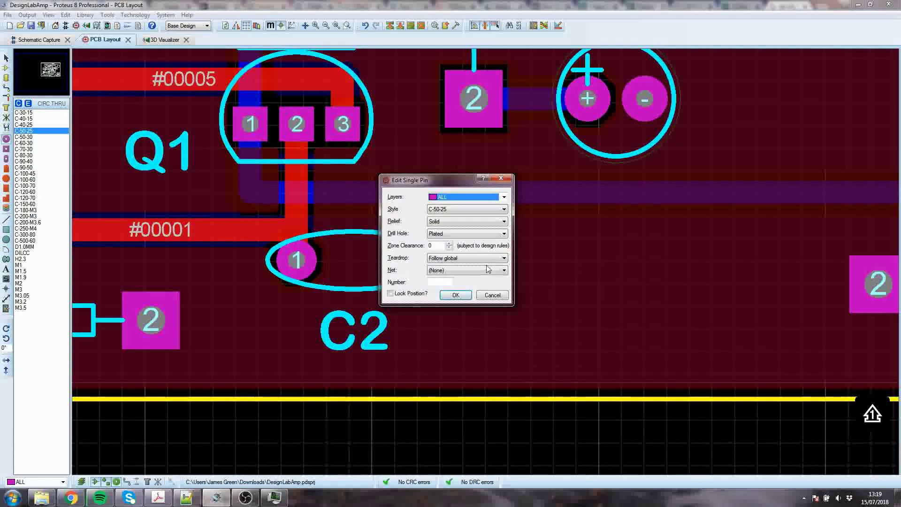
{"action": "left_click", "coordinate": [477, 271]}
{"action": "left_click", "coordinate": [478, 292]}
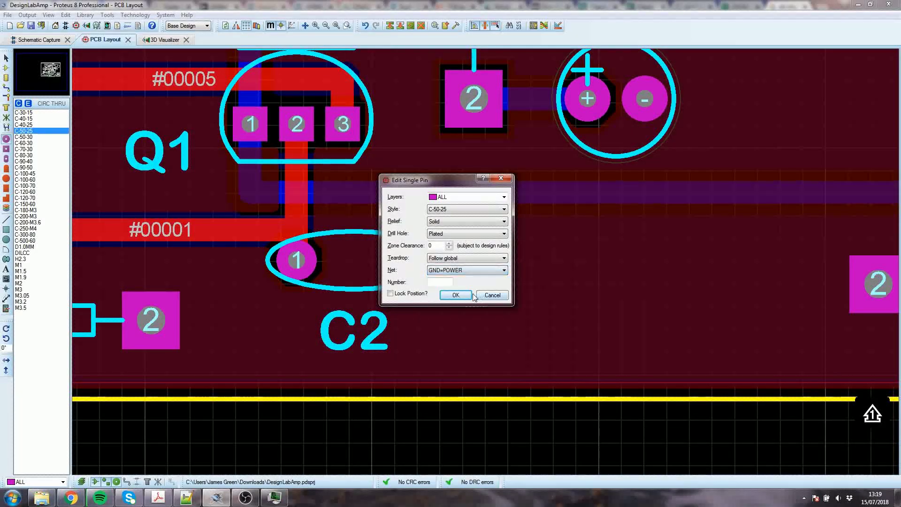
{"action": "left_click", "coordinate": [460, 294]}
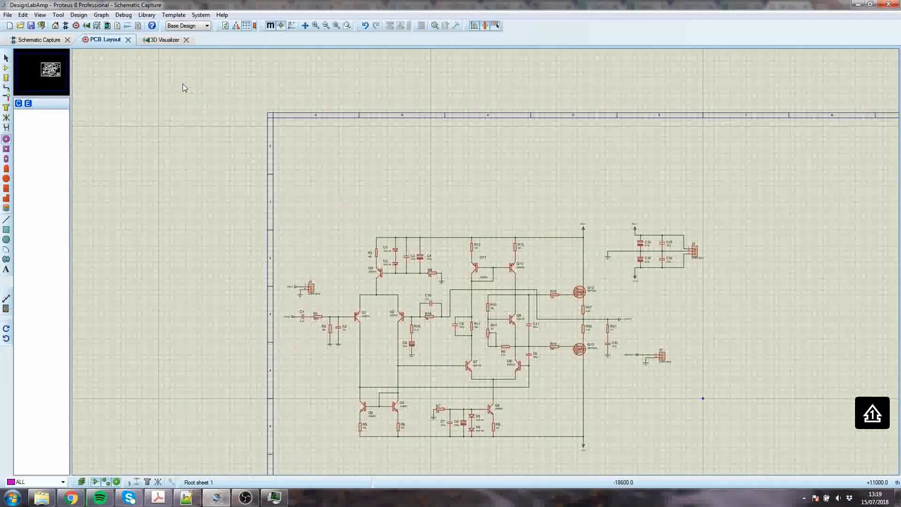
Look briefly at the amplifier schematic, return to the PCB layout, and close the 3D Visualizer.
{"action": "left_click", "coordinate": [59, 40]}
{"action": "left_click", "coordinate": [94, 42]}
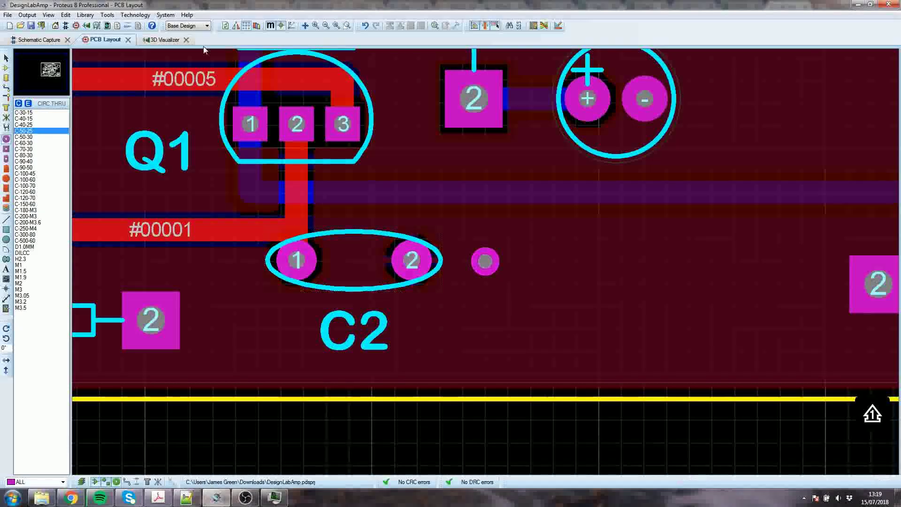
{"action": "left_click", "coordinate": [187, 40]}
{"action": "scroll", "coordinate": [481, 261], "scroll_direction": "down", "scroll_amount": 5}
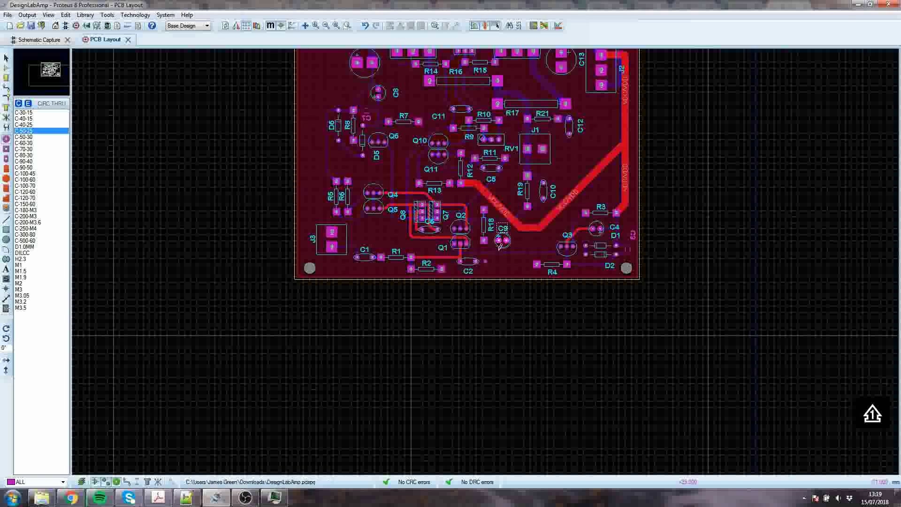
Change the relief of R2's pin 2 so the pad joins the ground planes through thermal spokes.
{"action": "scroll", "coordinate": [473, 269], "scroll_direction": "down", "scroll_amount": 1}
{"action": "scroll", "coordinate": [473, 269], "scroll_direction": "up", "scroll_amount": 4}
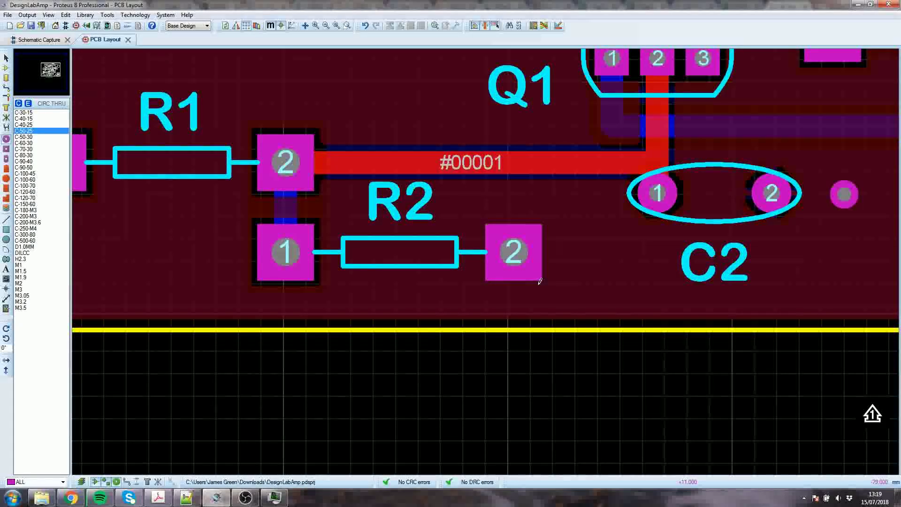
{"action": "scroll", "coordinate": [531, 229], "scroll_direction": "down", "scroll_amount": 2}
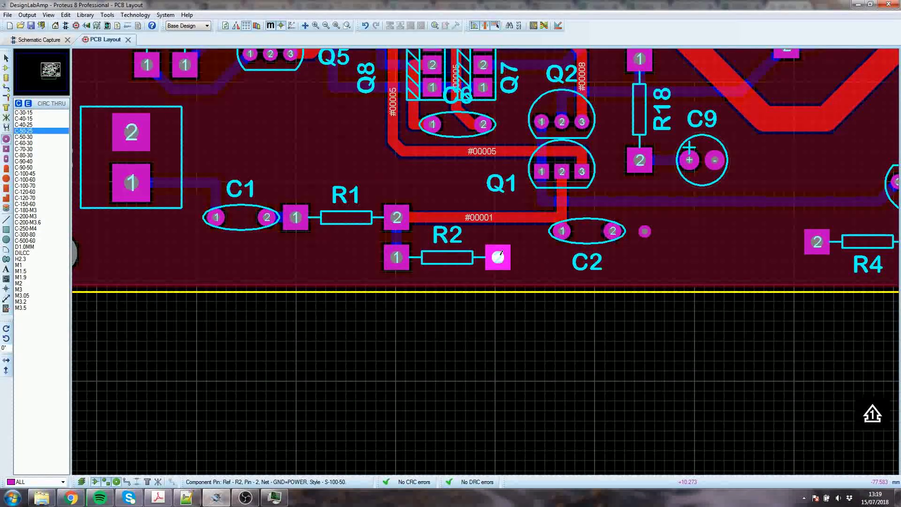
{"action": "scroll", "coordinate": [497, 256], "scroll_direction": "up", "scroll_amount": 3}
{"action": "scroll", "coordinate": [487, 257], "scroll_direction": "down", "scroll_amount": 1}
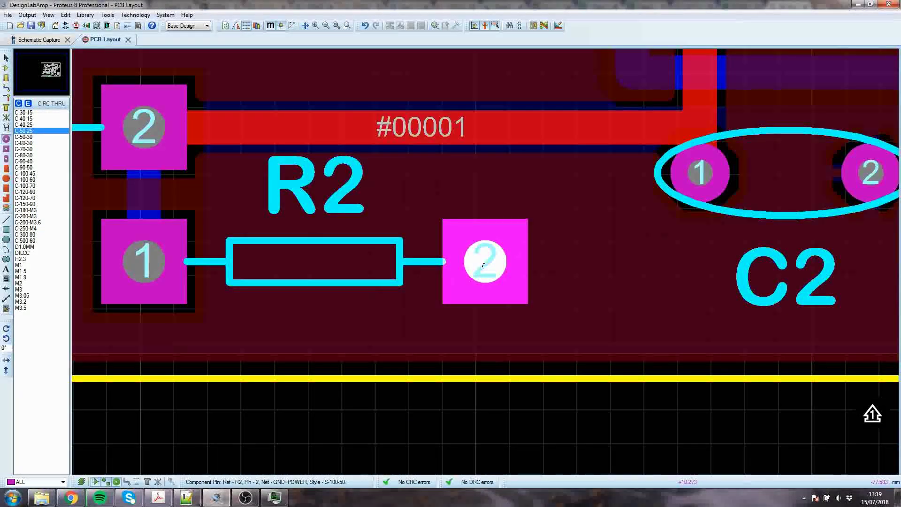
{"action": "right_click", "coordinate": [491, 262]}
{"action": "left_click", "coordinate": [517, 175]}
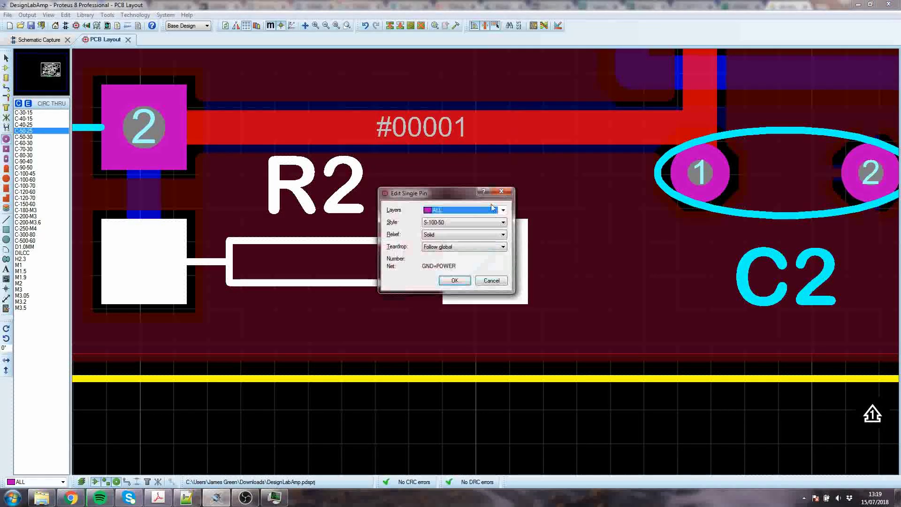
{"action": "left_click", "coordinate": [457, 234]}
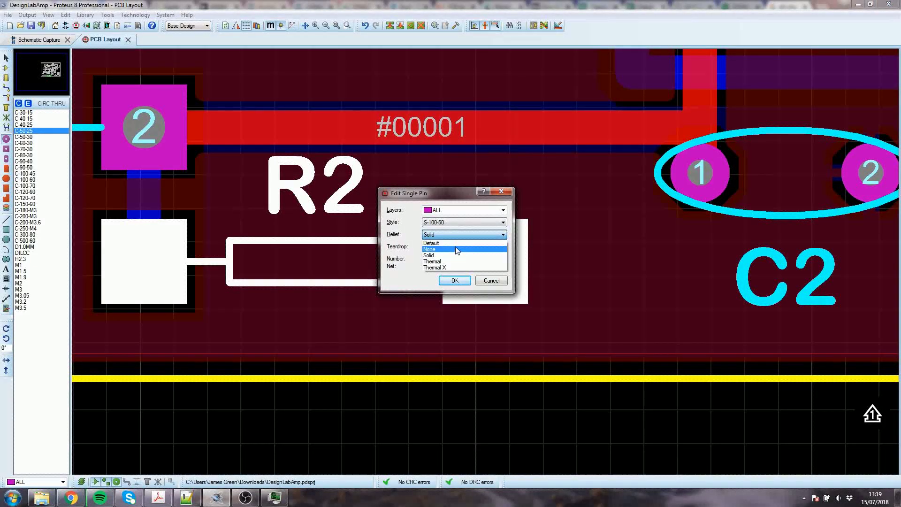
{"action": "left_click", "coordinate": [458, 249]}
{"action": "left_click", "coordinate": [466, 279]}
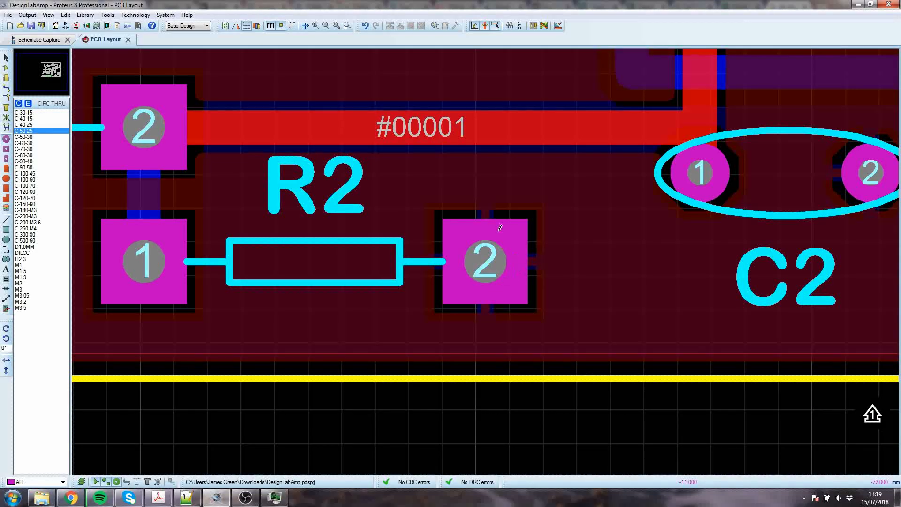
Inspect the thermal spokes on R2's pin 2 and review the top copper GND=POWER zone's relief and clearance settings.
{"action": "scroll", "coordinate": [500, 228], "scroll_direction": "down", "scroll_amount": 2}
{"action": "scroll", "coordinate": [487, 258], "scroll_direction": "up", "scroll_amount": 2}
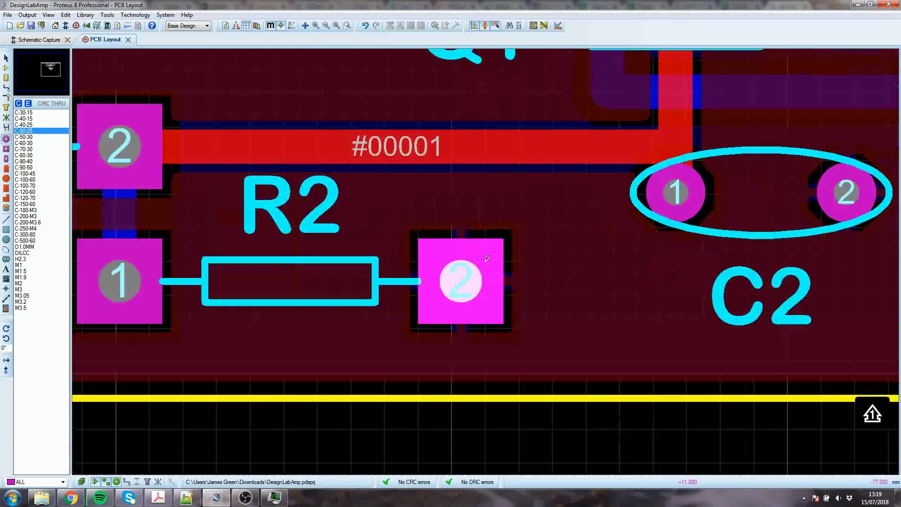
{"action": "scroll", "coordinate": [487, 257], "scroll_direction": "up", "scroll_amount": 2}
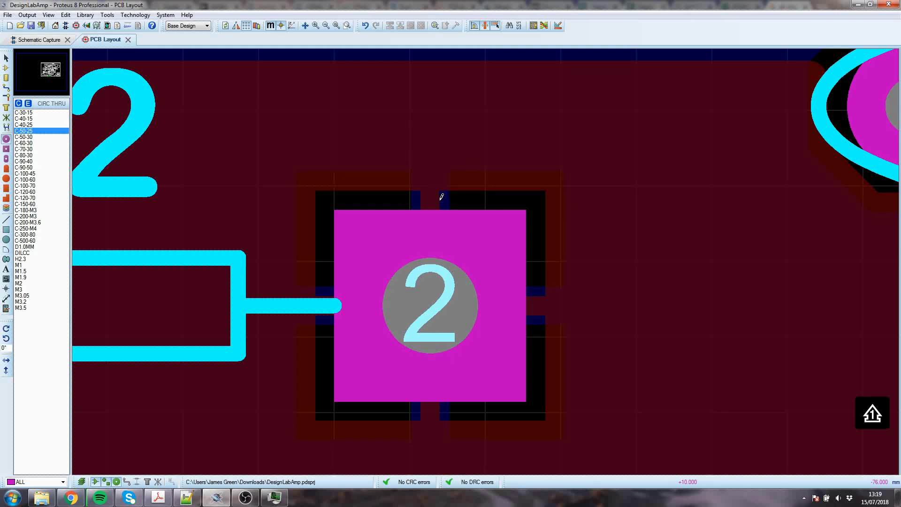
{"action": "scroll", "coordinate": [441, 197], "scroll_direction": "down", "scroll_amount": 1}
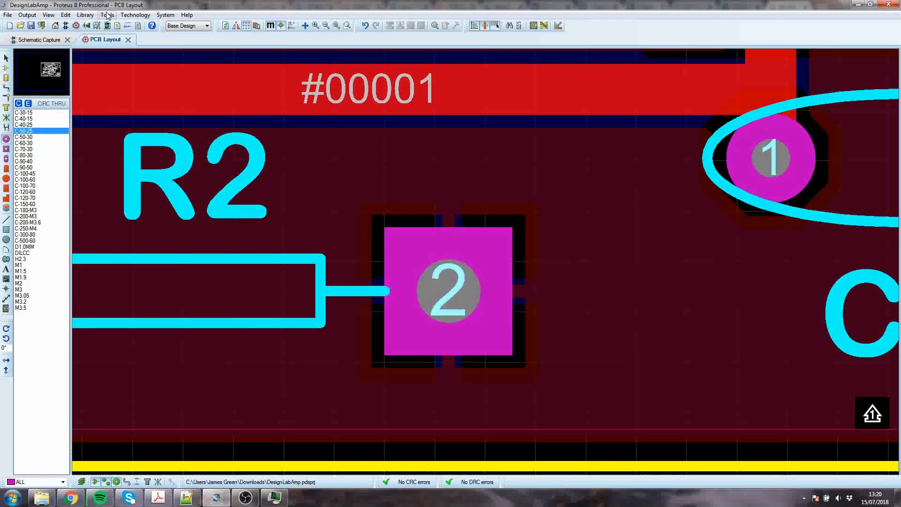
{"action": "left_click", "coordinate": [6, 107]}
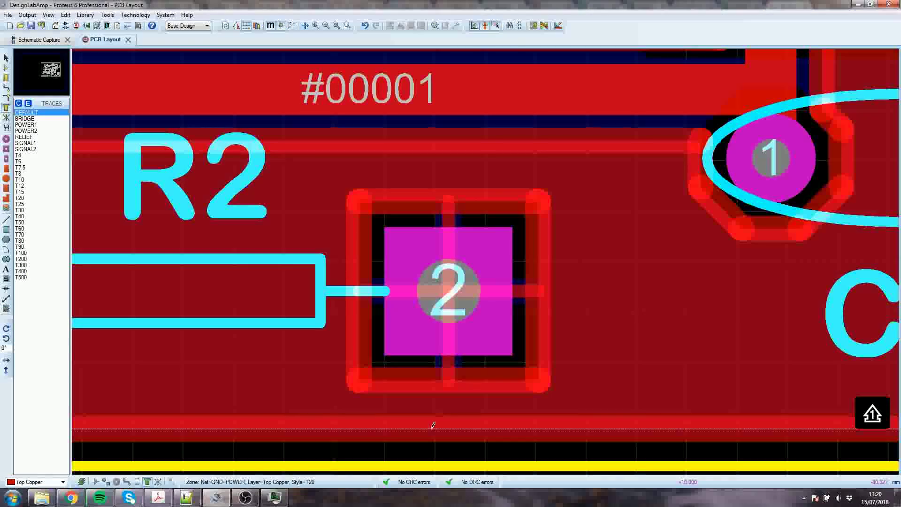
{"action": "right_click", "coordinate": [442, 215]}
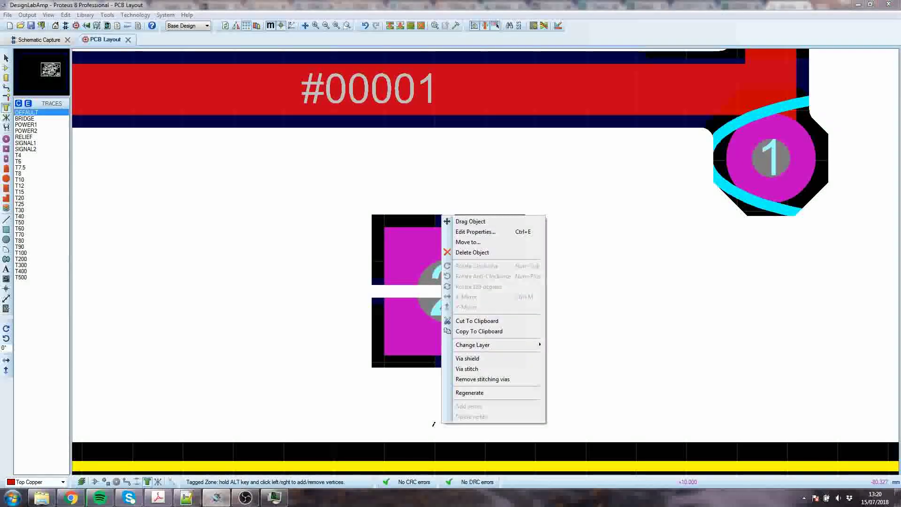
{"action": "left_click", "coordinate": [481, 232]}
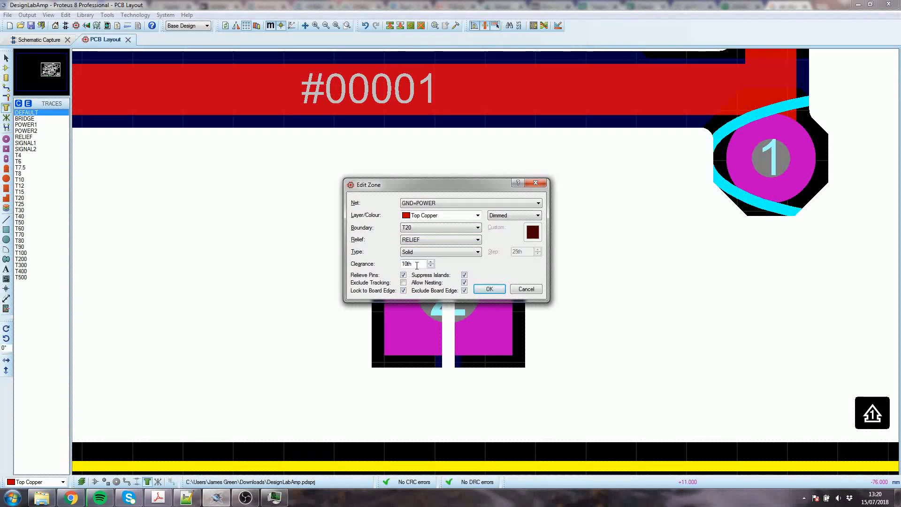
{"action": "left_click", "coordinate": [536, 290]}
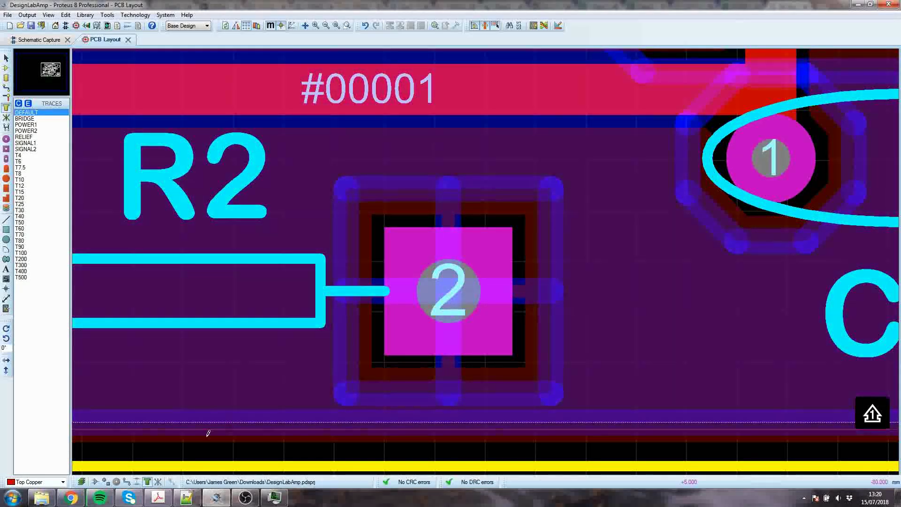
Make Bottom Copper the current layer and review the relief and clearance settings of its GND=POWER zone.
{"action": "left_click", "coordinate": [55, 482]}
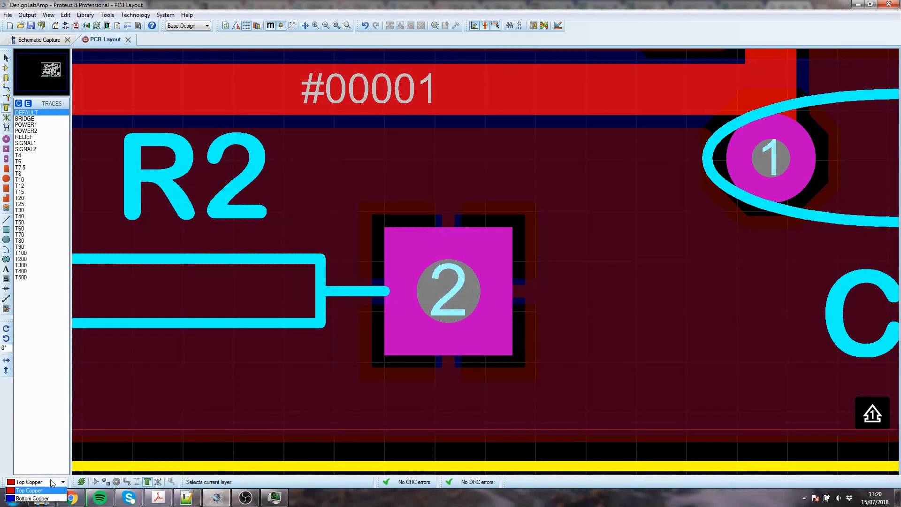
{"action": "left_click", "coordinate": [53, 500]}
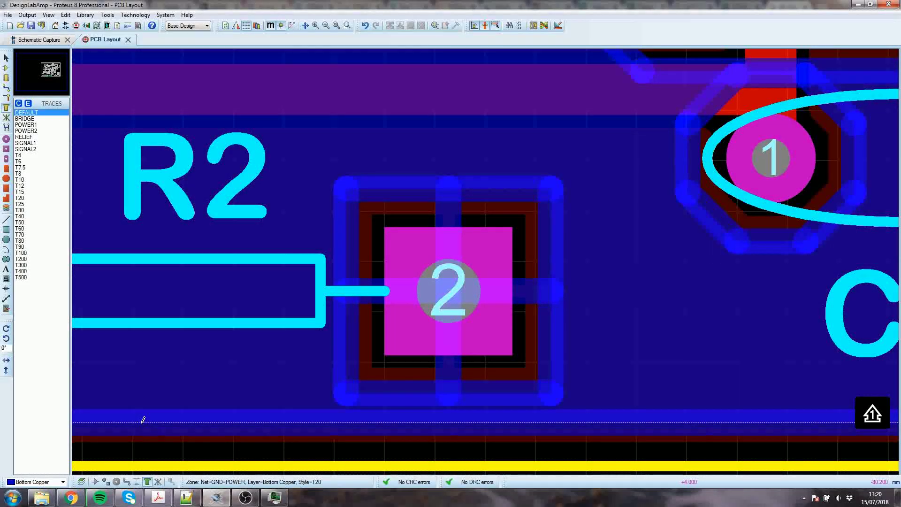
{"action": "right_click", "coordinate": [143, 419]}
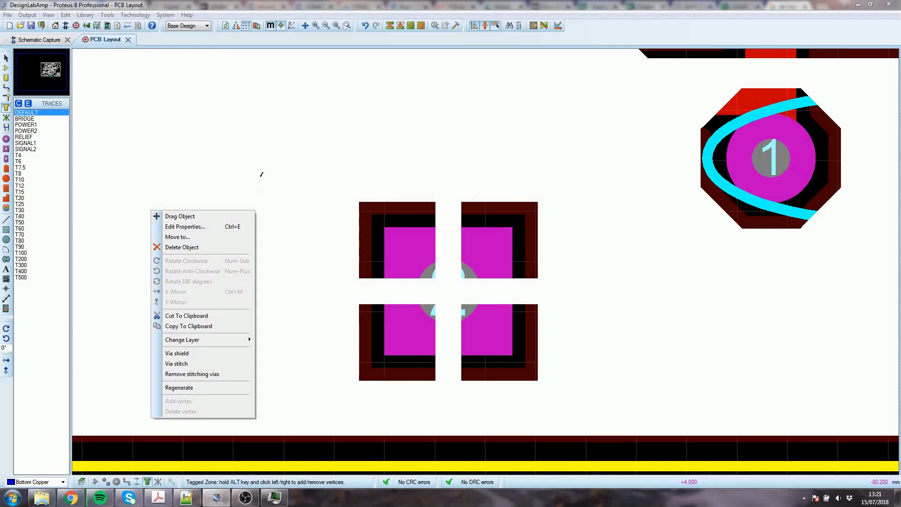
{"action": "left_click", "coordinate": [188, 226]}
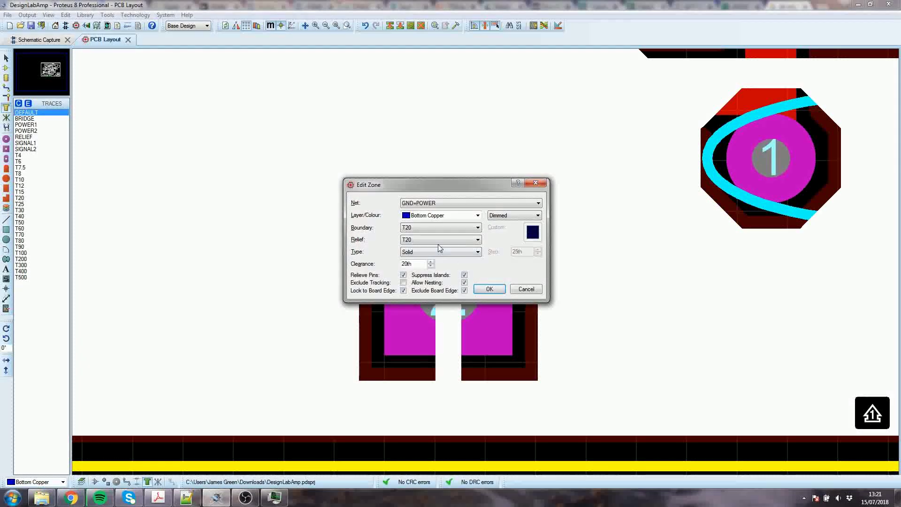
{"action": "left_click", "coordinate": [412, 240]}
{"action": "left_click", "coordinate": [526, 289]}
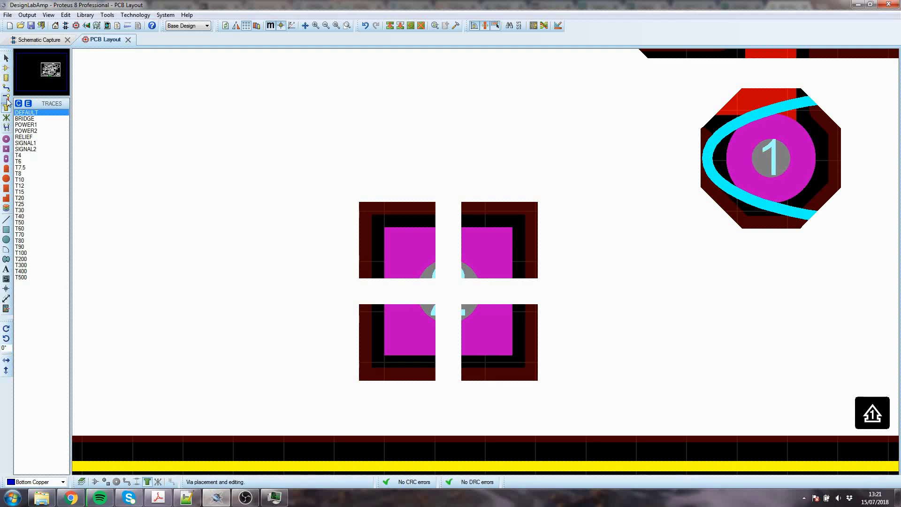
Set the top copper GND=POWER zone's relief to T20 and its clearance to 20th, matching the bottom copper zone.
{"action": "left_click", "coordinate": [45, 482]}
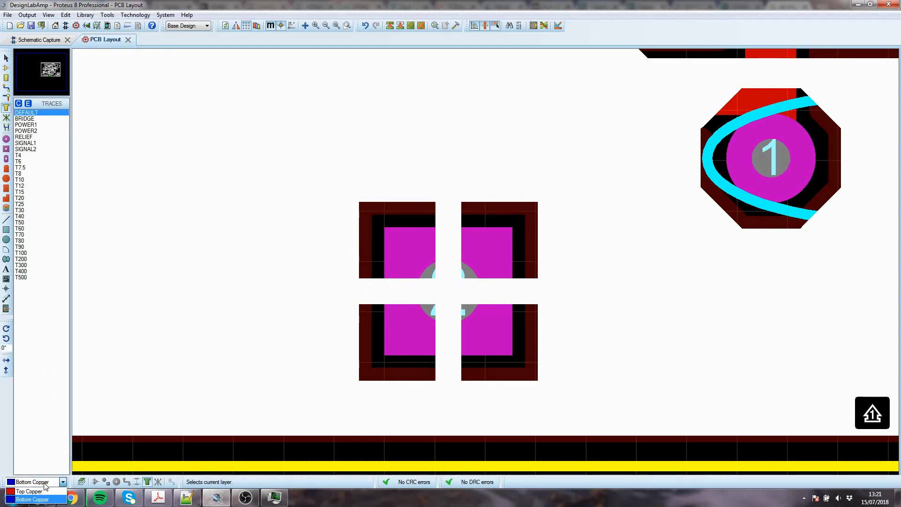
{"action": "left_click", "coordinate": [42, 491]}
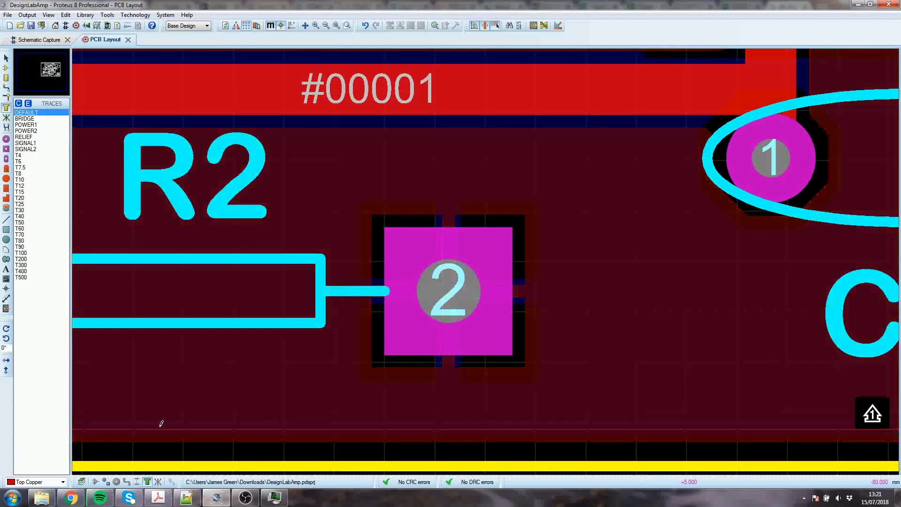
{"action": "right_click", "coordinate": [169, 422]}
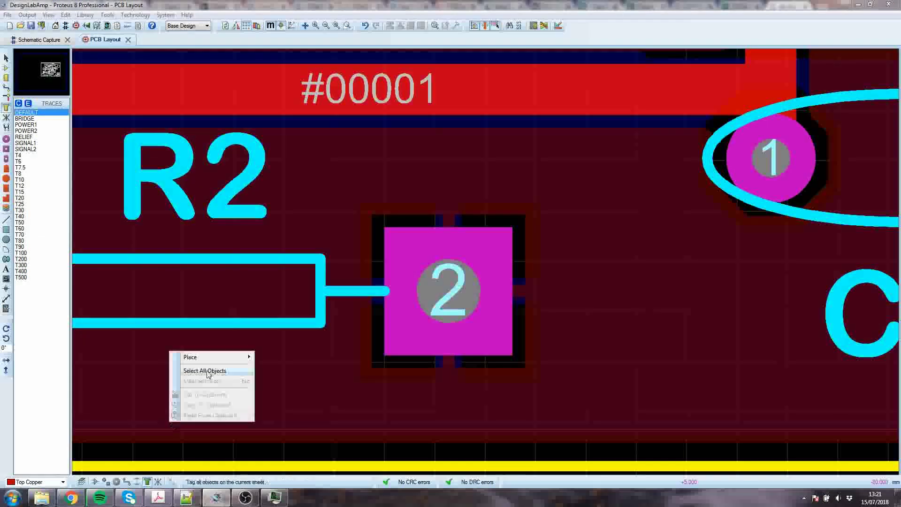
{"action": "left_click", "coordinate": [188, 443]}
{"action": "right_click", "coordinate": [198, 427]}
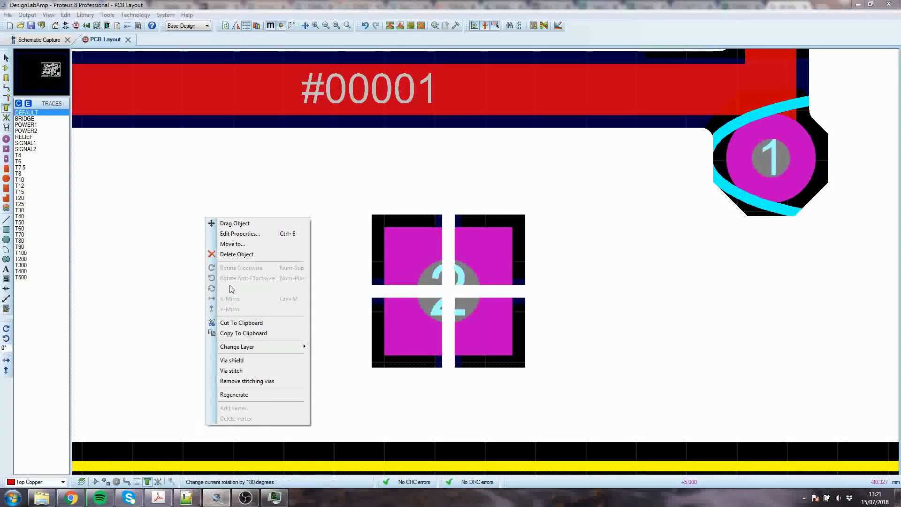
{"action": "left_click", "coordinate": [237, 234]}
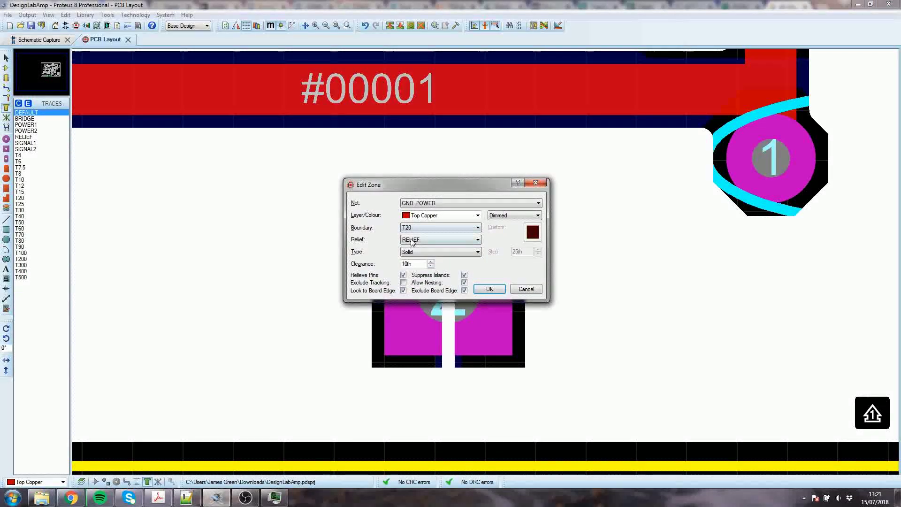
{"action": "left_click", "coordinate": [411, 241]}
{"action": "left_click", "coordinate": [418, 313]}
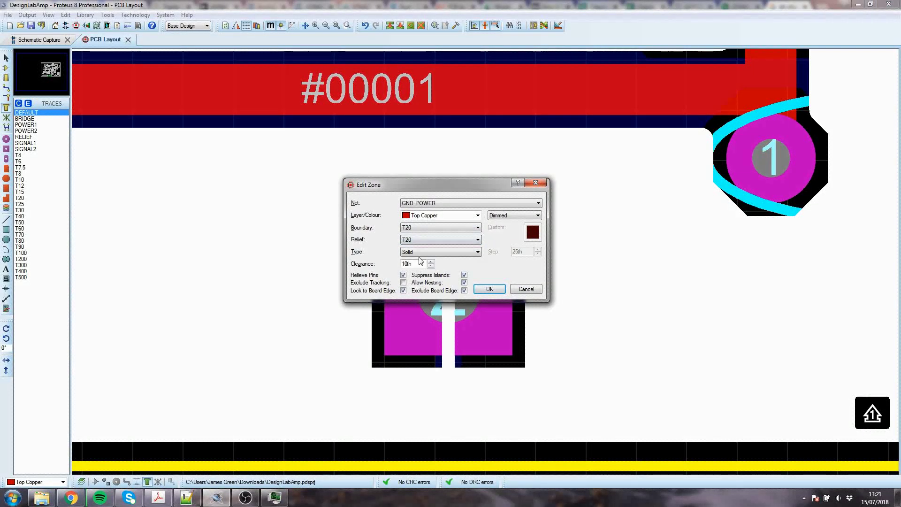
{"action": "left_click", "coordinate": [422, 252]}
{"action": "left_click", "coordinate": [420, 258]}
{"action": "left_click", "coordinate": [430, 262]}
{"action": "left_click", "coordinate": [489, 289]}
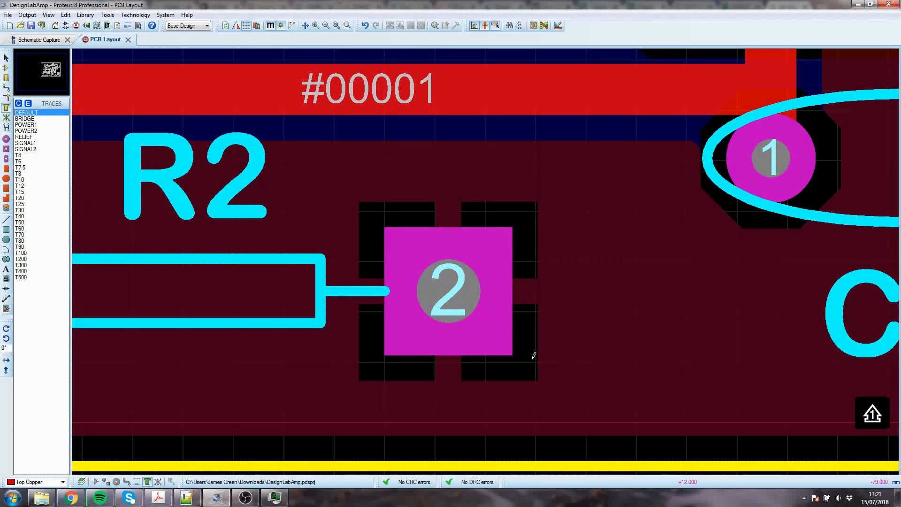
Delete the stray bottom copper trace stub running diagonally from C8's negative pad.
{"action": "scroll", "coordinate": [535, 352], "scroll_direction": "down", "scroll_amount": 3}
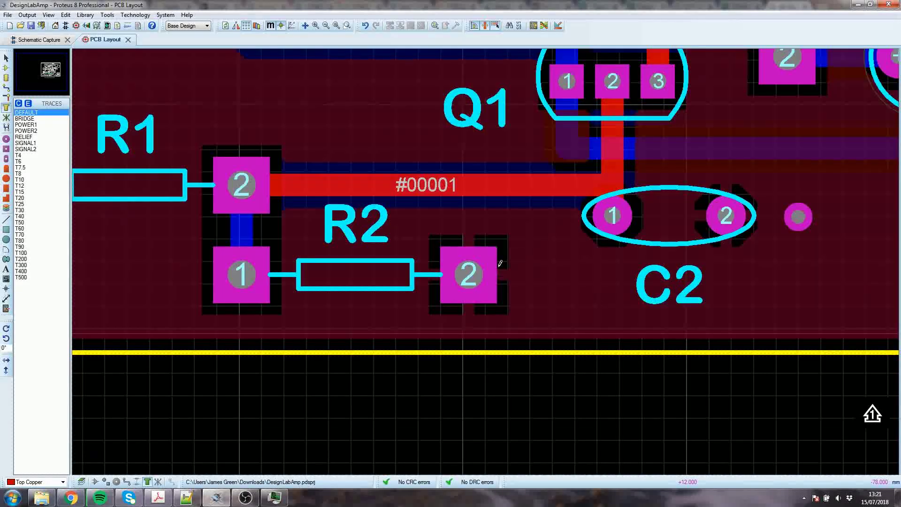
{"action": "scroll", "coordinate": [496, 257], "scroll_direction": "down", "scroll_amount": 2}
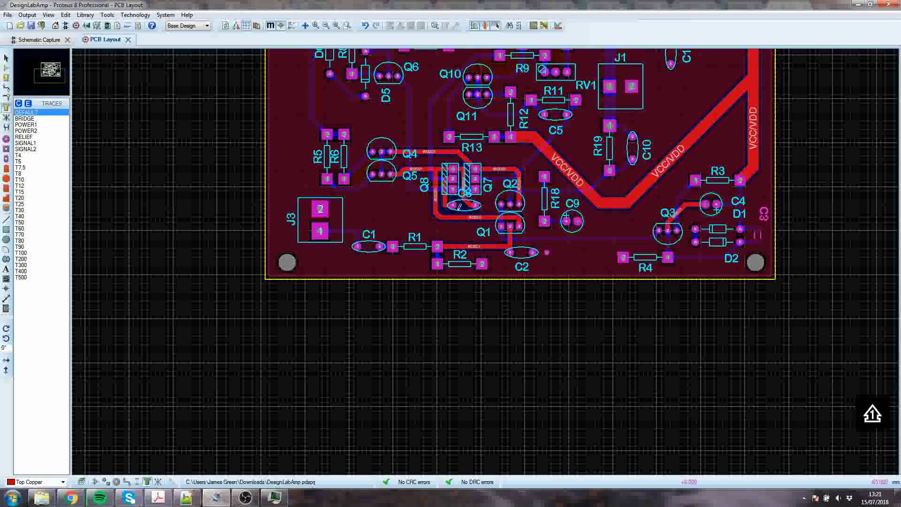
{"action": "scroll", "coordinate": [460, 205], "scroll_direction": "down", "scroll_amount": 1}
{"action": "scroll", "coordinate": [516, 244], "scroll_direction": "up", "scroll_amount": 2}
{"action": "scroll", "coordinate": [591, 152], "scroll_direction": "down", "scroll_amount": 2}
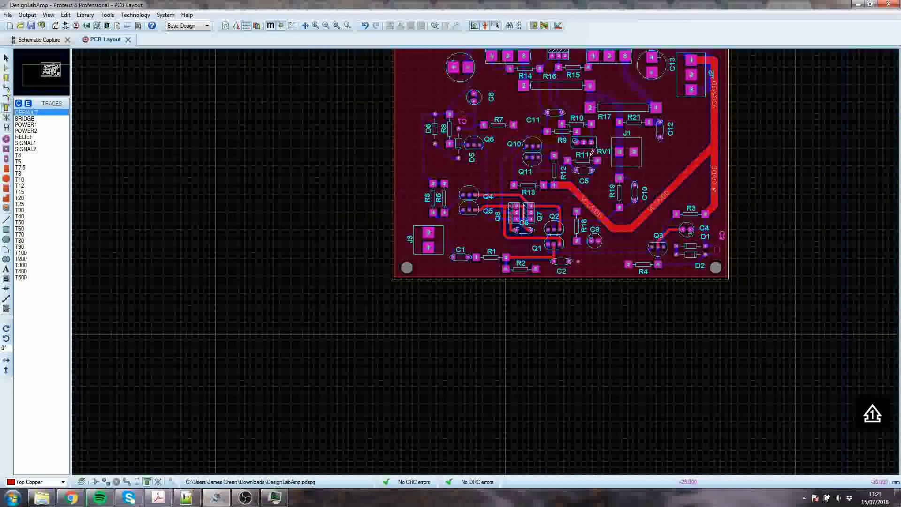
{"action": "scroll", "coordinate": [592, 152], "scroll_direction": "up", "scroll_amount": 2}
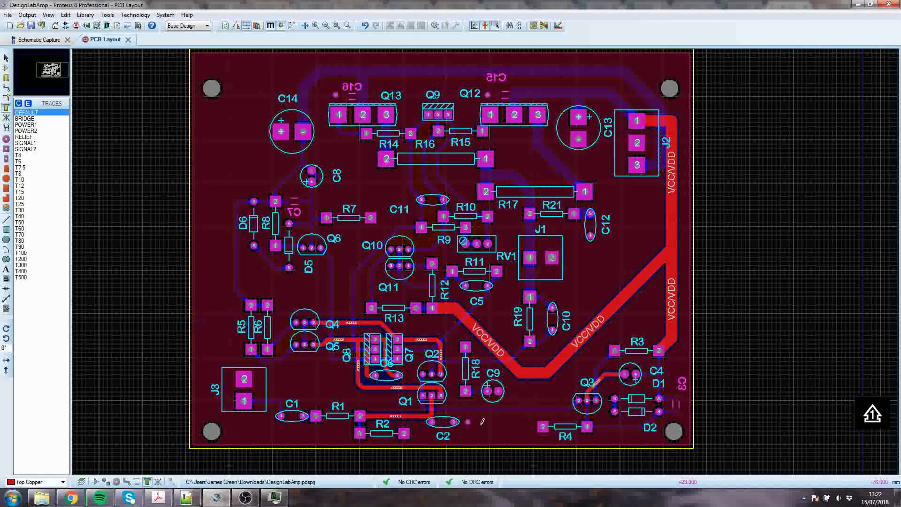
{"action": "scroll", "coordinate": [315, 173], "scroll_direction": "up", "scroll_amount": 1}
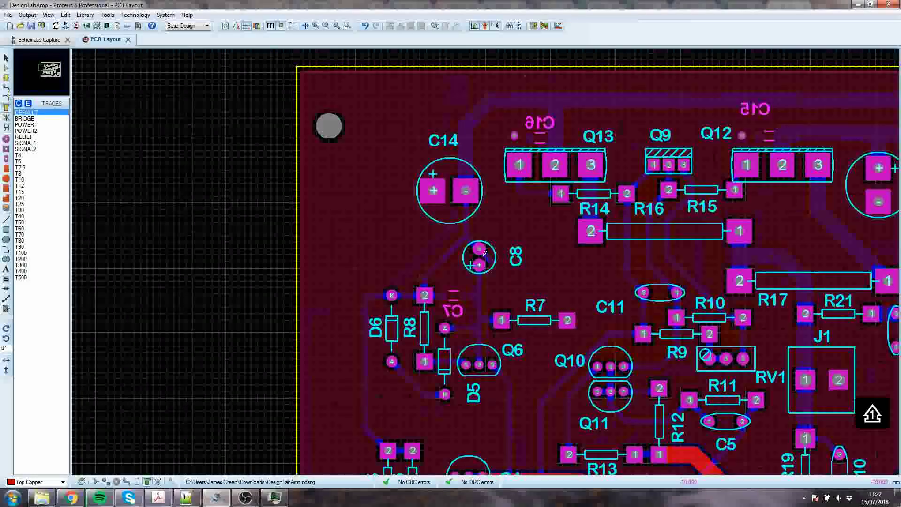
{"action": "scroll", "coordinate": [485, 253], "scroll_direction": "up", "scroll_amount": 6}
{"action": "left_click", "coordinate": [7, 94]}
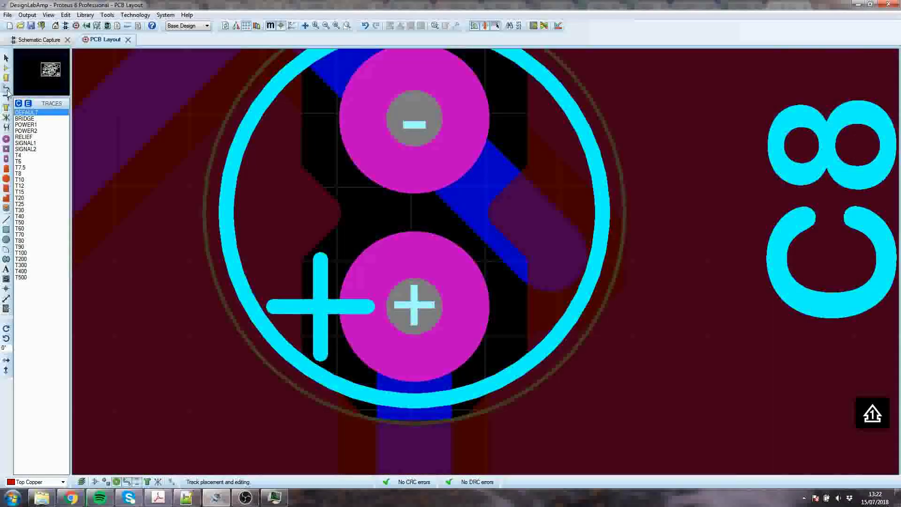
{"action": "right_click", "coordinate": [532, 210]}
{"action": "left_click", "coordinate": [566, 238]}
{"action": "scroll", "coordinate": [627, 244], "scroll_direction": "down", "scroll_amount": 4}
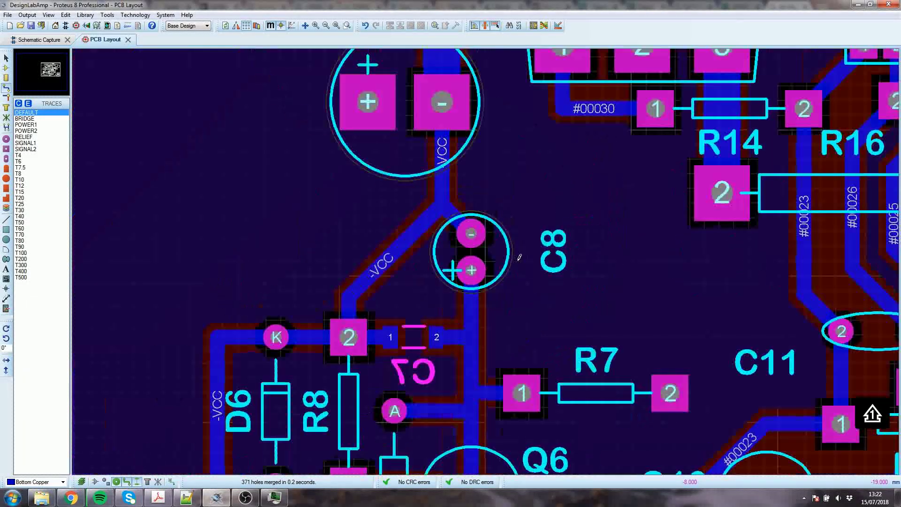
Examine the bottom copper traces and the ground plane across the whole board.
{"action": "scroll", "coordinate": [520, 258], "scroll_direction": "down", "scroll_amount": 3}
{"action": "scroll", "coordinate": [492, 268], "scroll_direction": "up", "scroll_amount": 2}
{"action": "scroll", "coordinate": [479, 262], "scroll_direction": "down", "scroll_amount": 3}
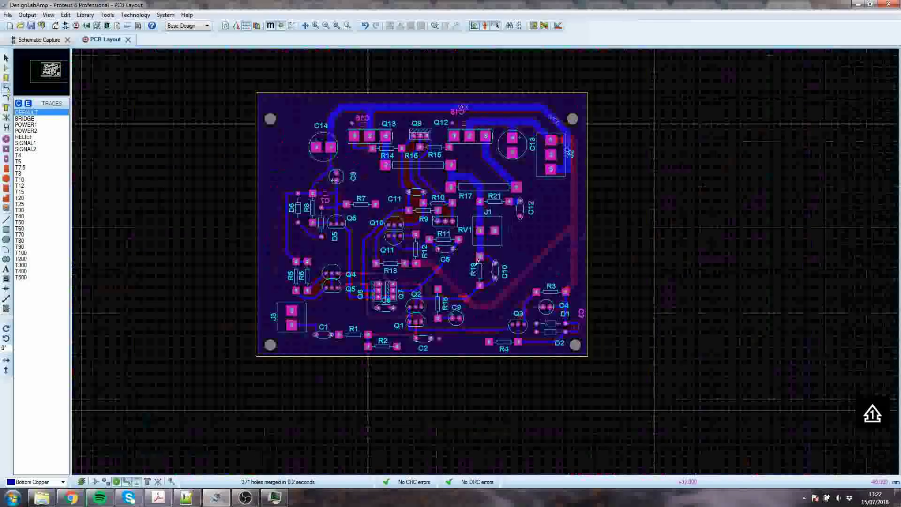
{"action": "scroll", "coordinate": [453, 268], "scroll_direction": "up", "scroll_amount": 1}
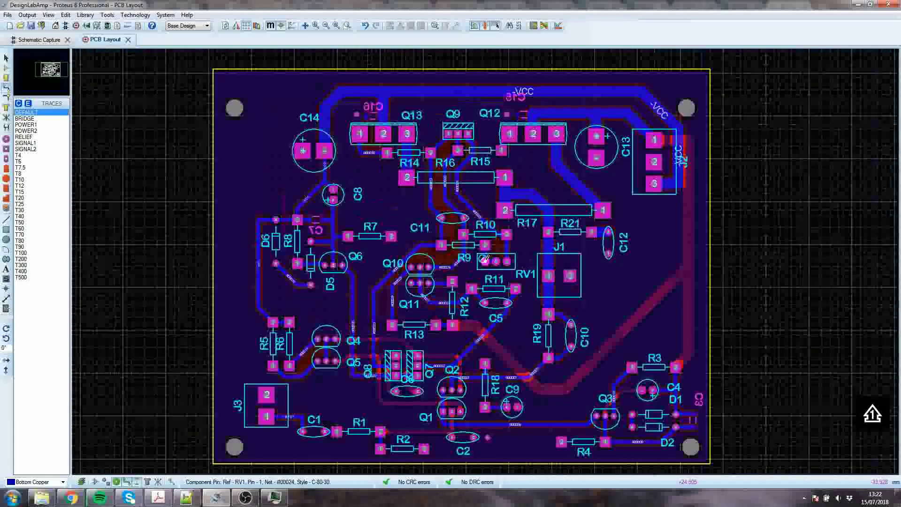
{"action": "scroll", "coordinate": [487, 260], "scroll_direction": "down", "scroll_amount": 1}
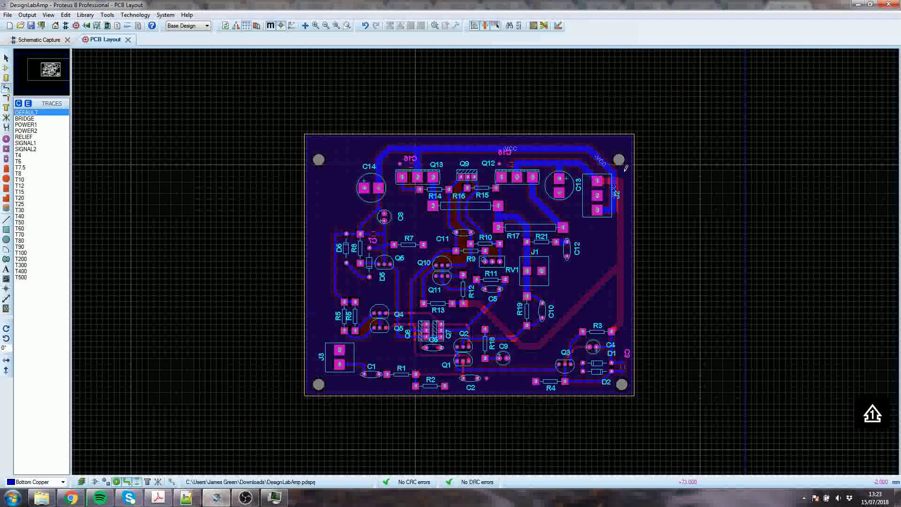
{"action": "scroll", "coordinate": [542, 255], "scroll_direction": "up", "scroll_amount": 1}
{"action": "scroll", "coordinate": [488, 257], "scroll_direction": "down", "scroll_amount": 1}
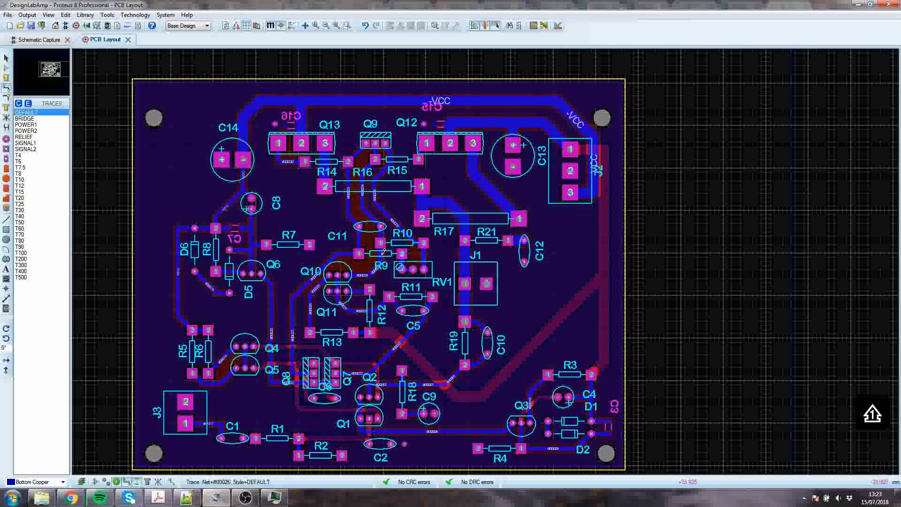
{"action": "scroll", "coordinate": [485, 256], "scroll_direction": "up", "scroll_amount": 1}
{"action": "scroll", "coordinate": [485, 256], "scroll_direction": "down", "scroll_amount": 1}
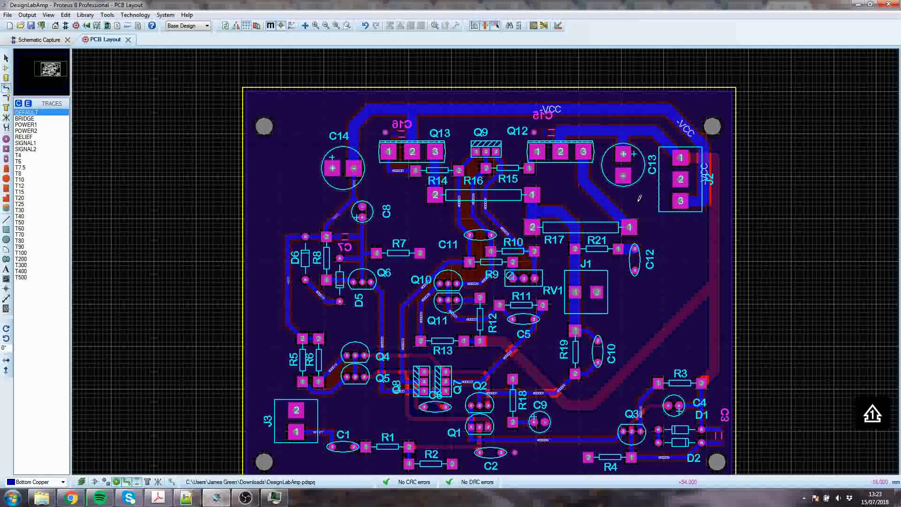
{"action": "scroll", "coordinate": [527, 207], "scroll_direction": "down", "scroll_amount": 1}
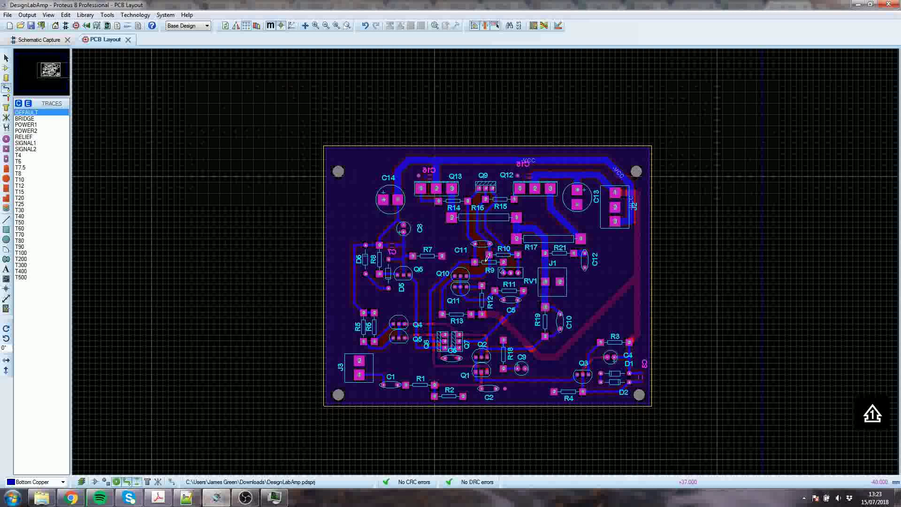
{"action": "scroll", "coordinate": [488, 258], "scroll_direction": "up", "scroll_amount": 1}
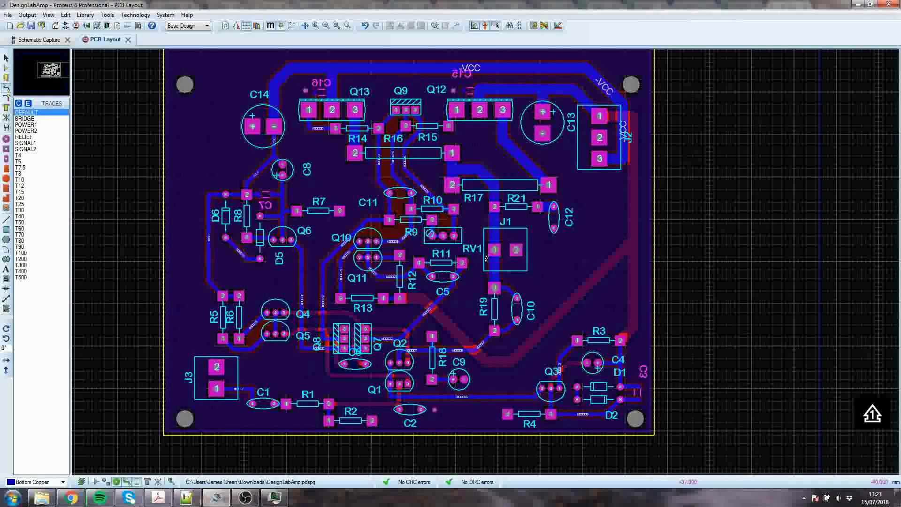
{"action": "scroll", "coordinate": [472, 249], "scroll_direction": "down", "scroll_amount": 1}
{"action": "scroll", "coordinate": [472, 249], "scroll_direction": "up", "scroll_amount": 1}
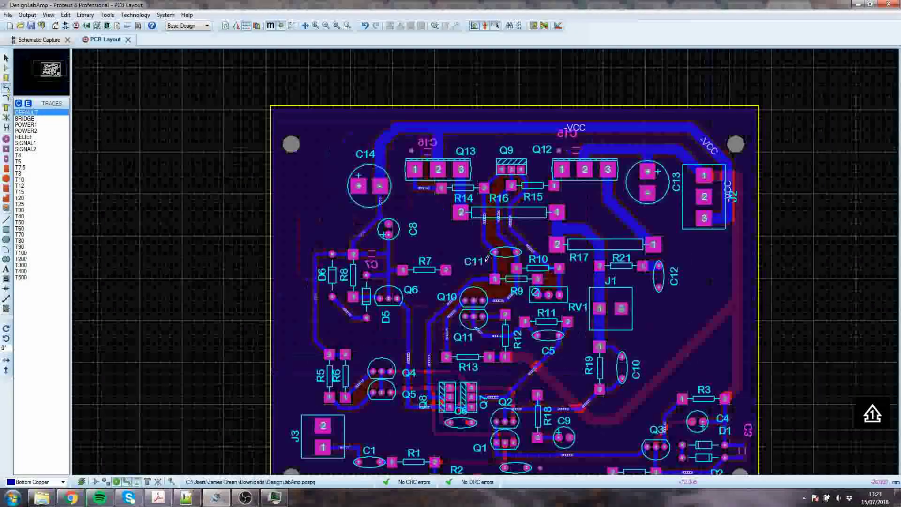